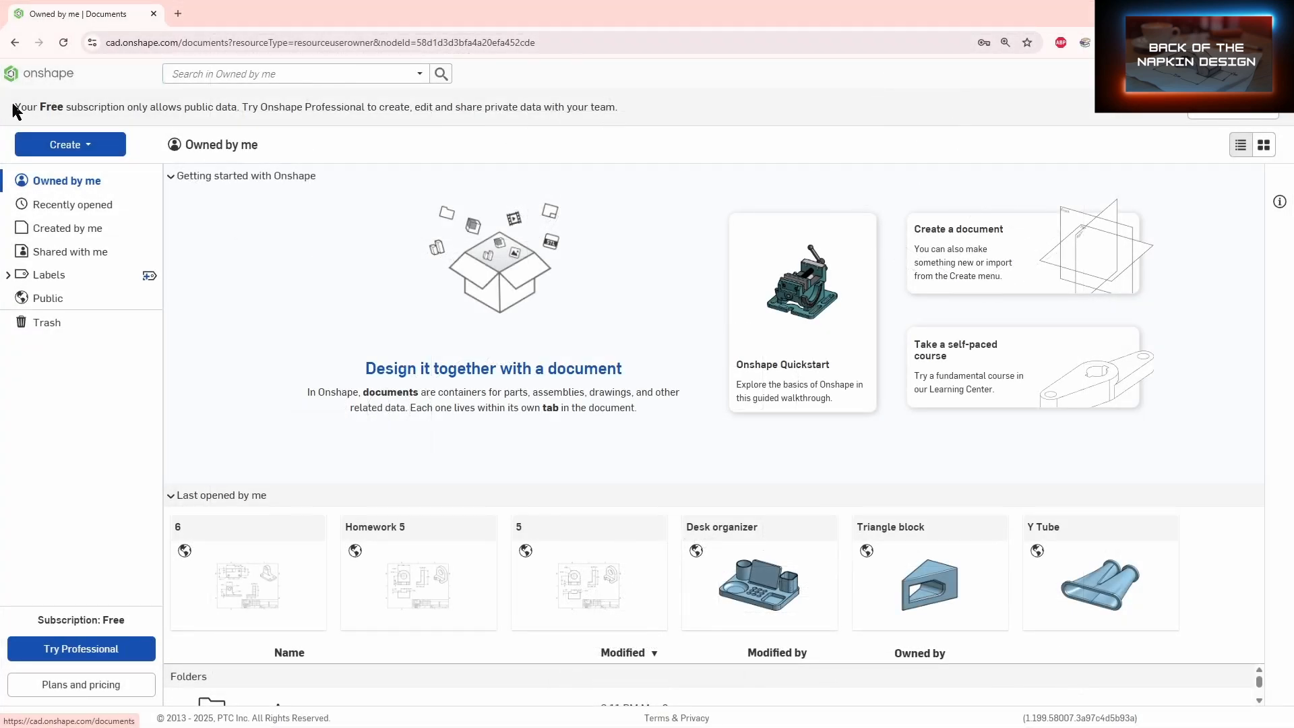
# Create a new public document named Homework 6.
pyautogui.moveTo(13, 106); pyautogui.dragTo(126, 107)
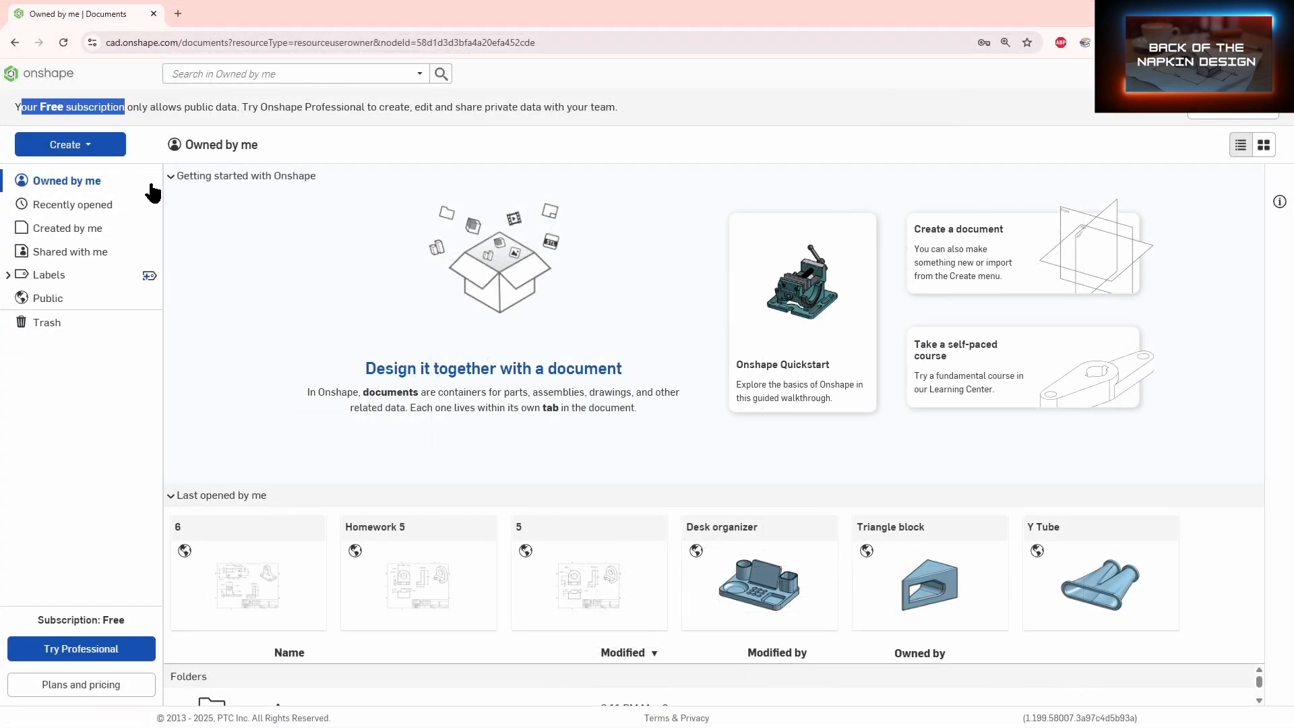
pyautogui.click(69, 146)
pyautogui.click(64, 171)
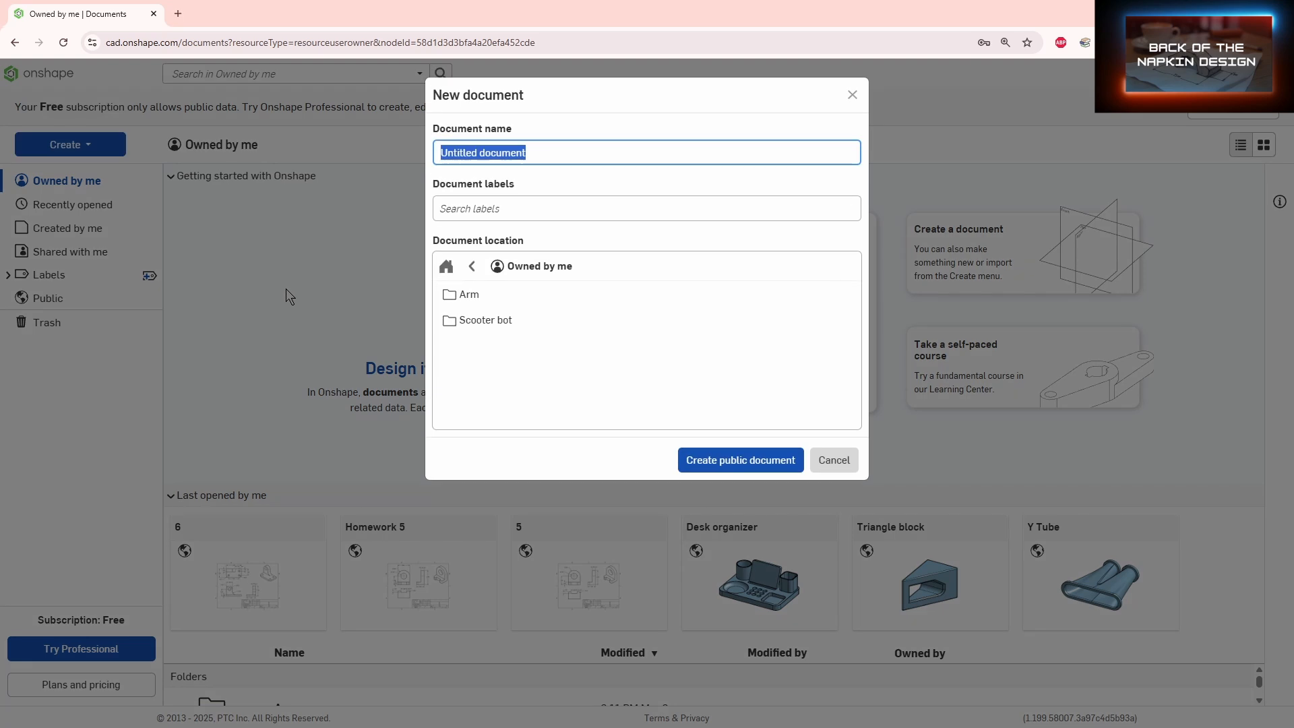
pyautogui.write('Home')
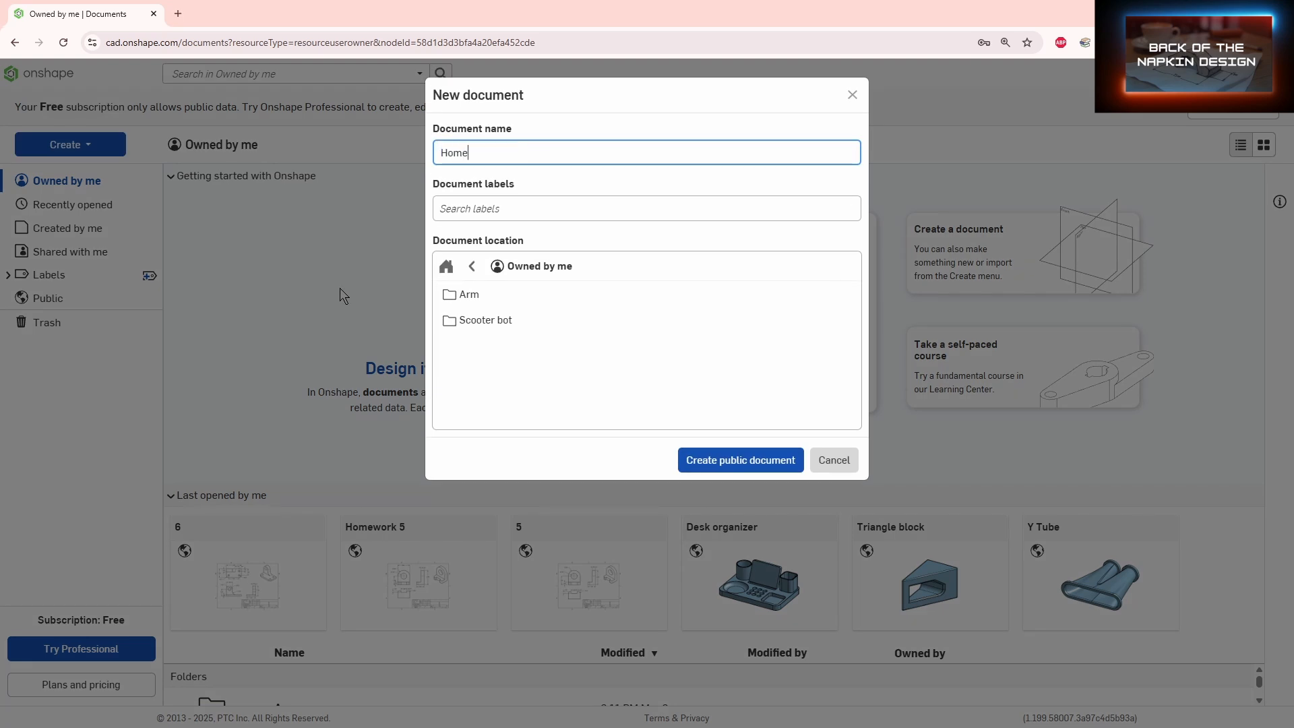
pyautogui.write('work 6')
pyautogui.press('Return')
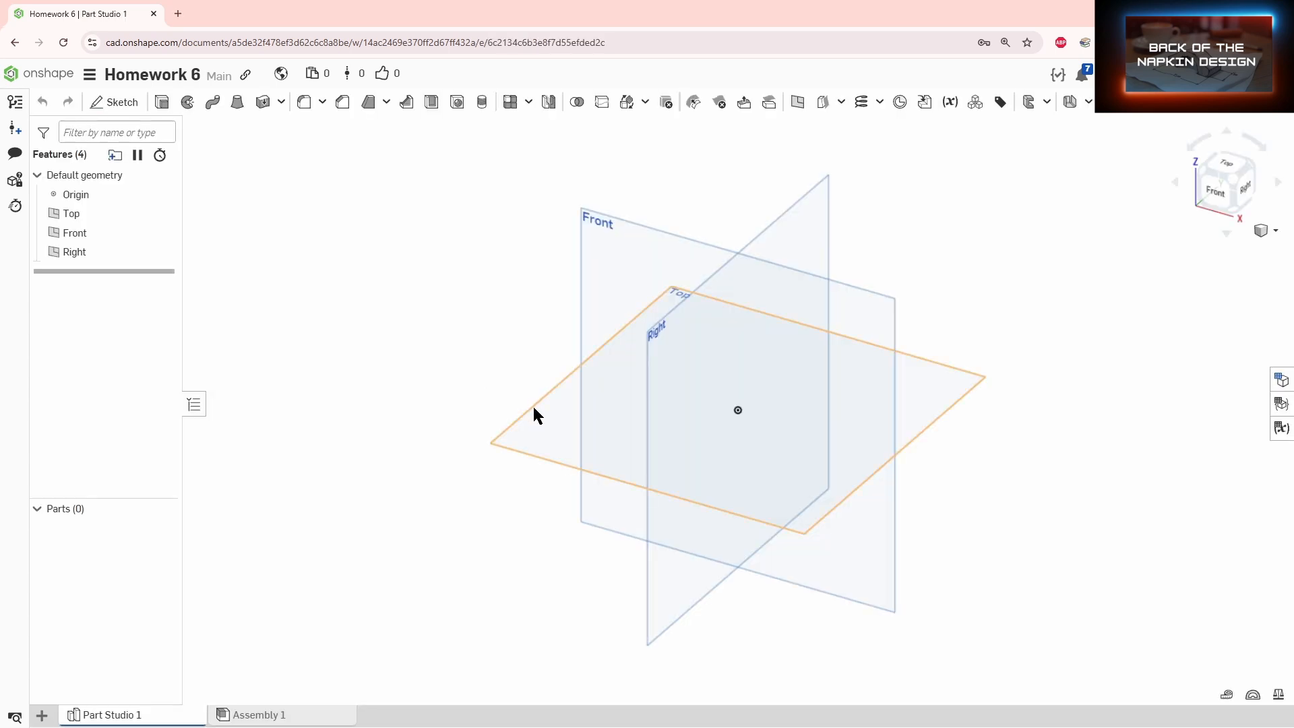
# Hide the Front and Right planes and orient the view straight onto the Top plane.
pyautogui.click(584, 301)
pyautogui.click(773, 241)
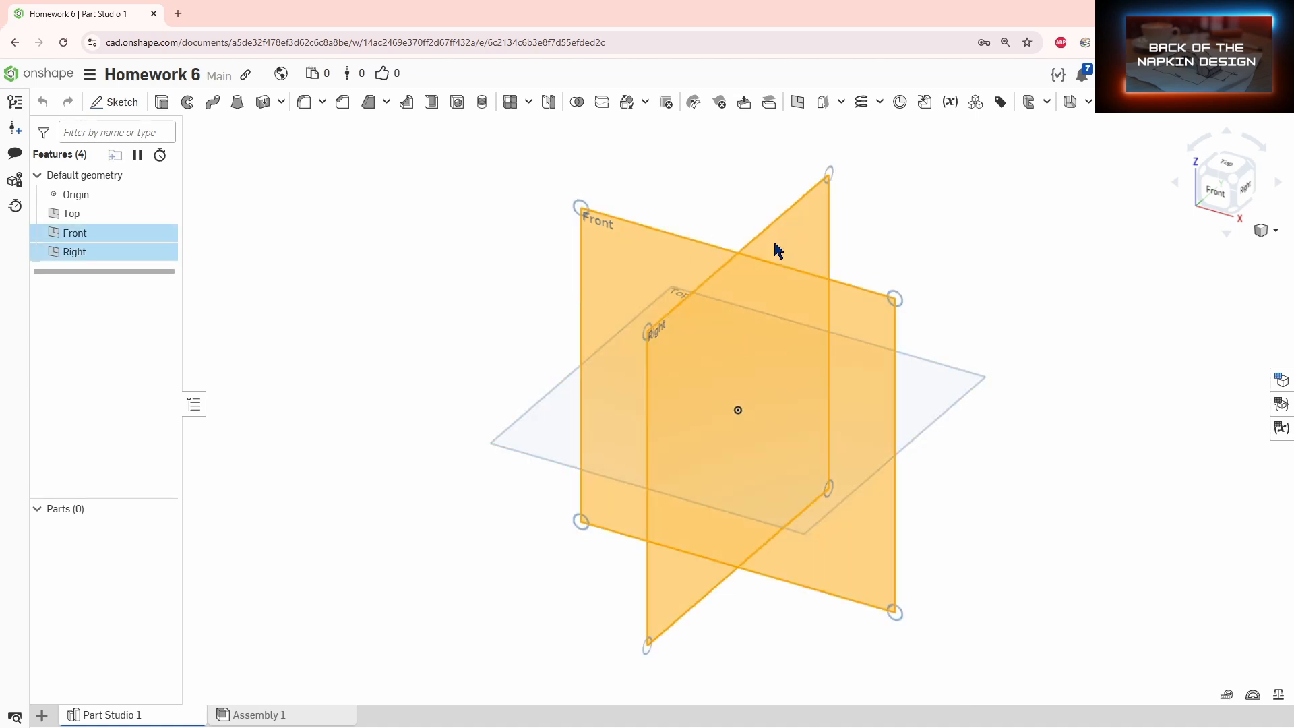
pyautogui.press('y')
pyautogui.click(1228, 169)
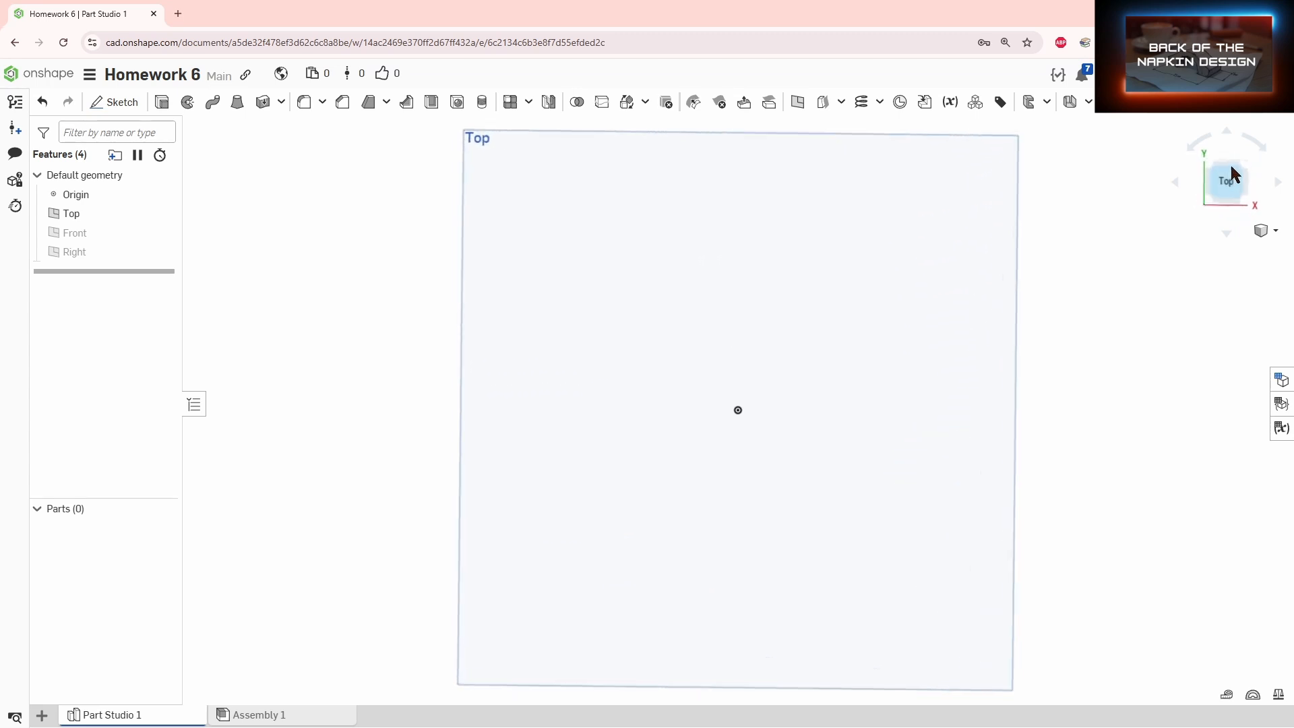
pyautogui.moveTo(785, 376); pyautogui.dragTo(560, 414, button='middle')
pyautogui.scroll(-1, 593, 398)
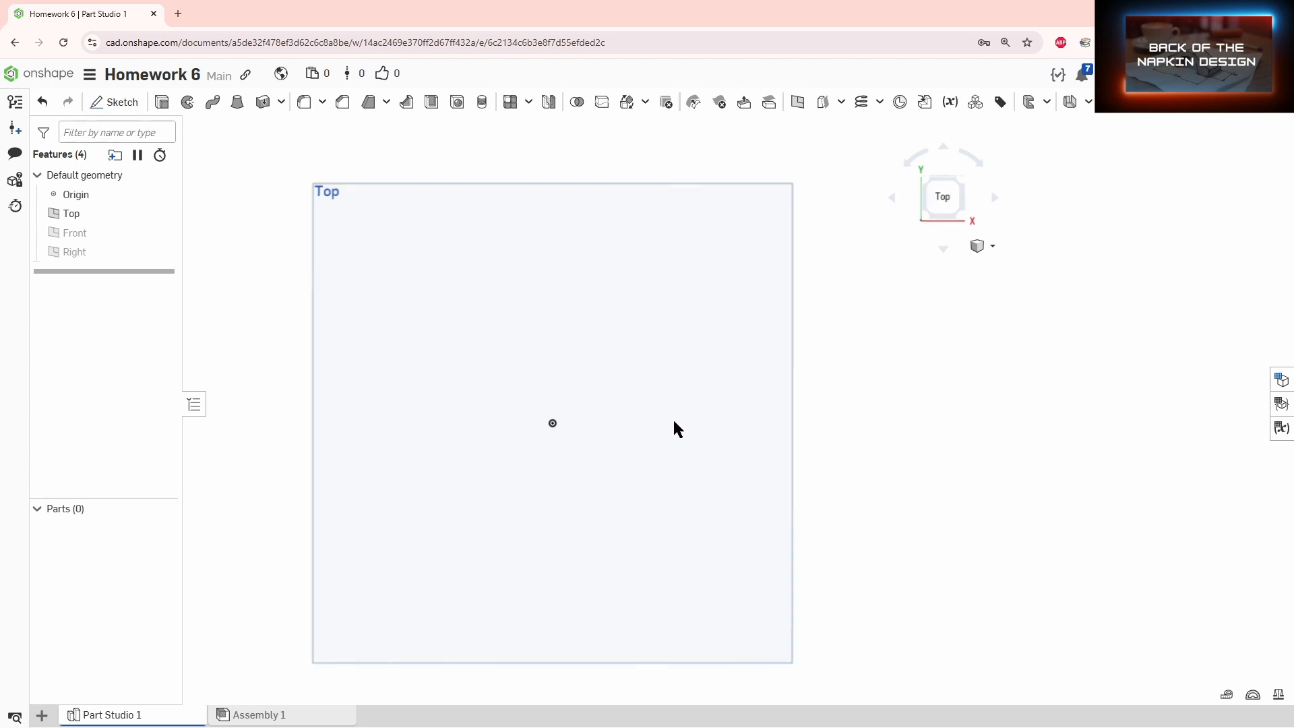
pyautogui.moveTo(673, 421); pyautogui.dragTo(624, 402, button='right')
pyautogui.scroll(2, 625, 408)
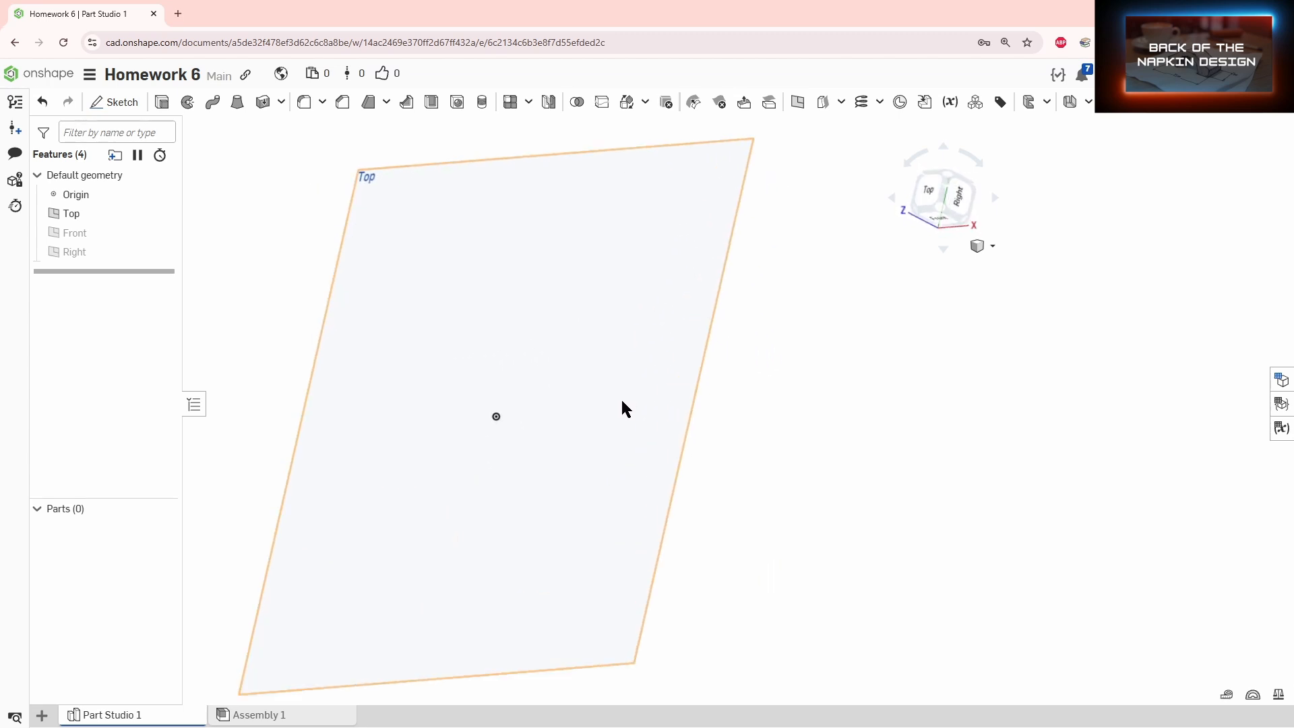
pyautogui.scroll(-3, 616, 414)
pyautogui.click(927, 192)
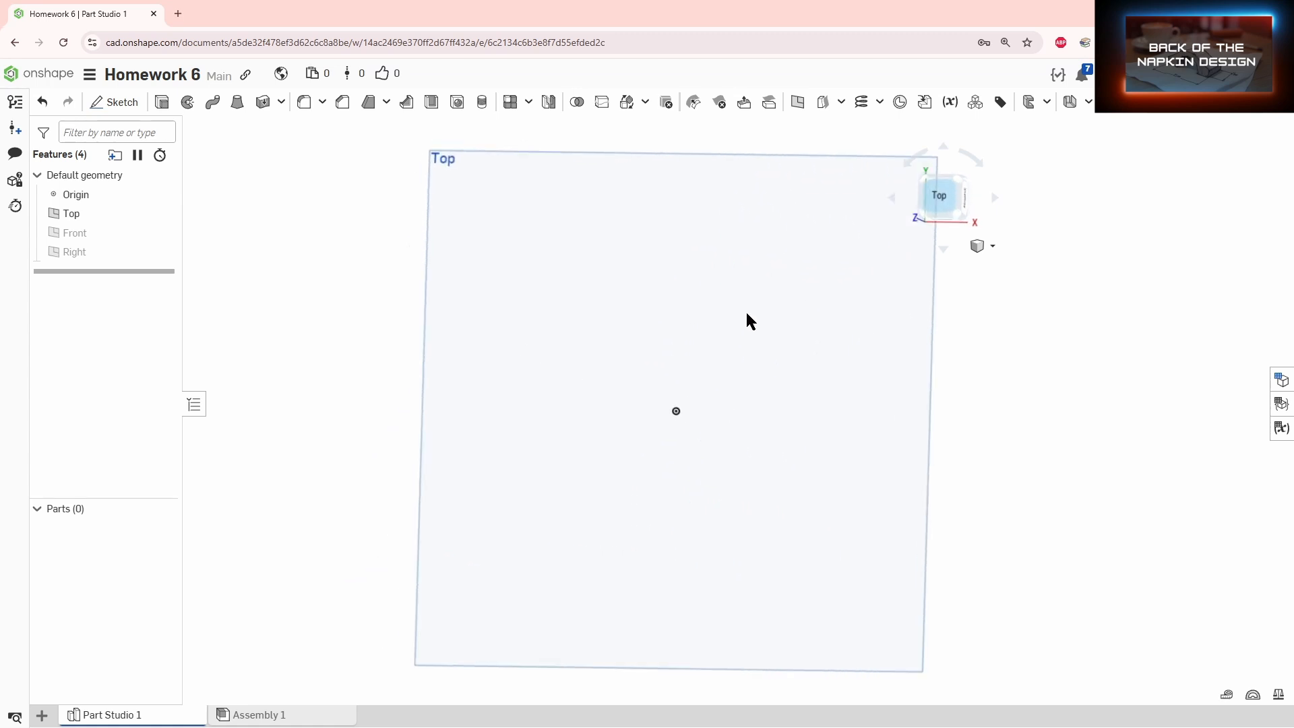
# Start a sketch on the Top plane and draw a corner rectangle from the origin, about 2.8 by 1.6 in.
pyautogui.click(114, 102)
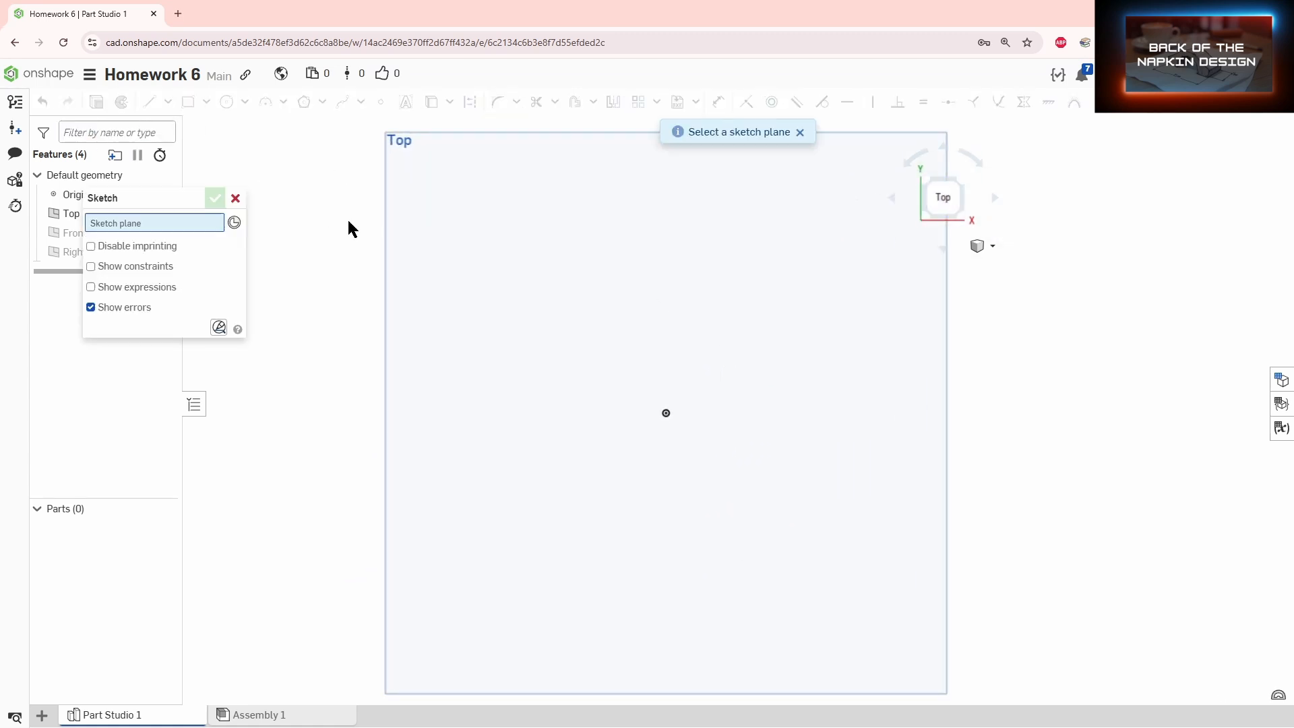
pyautogui.click(432, 381)
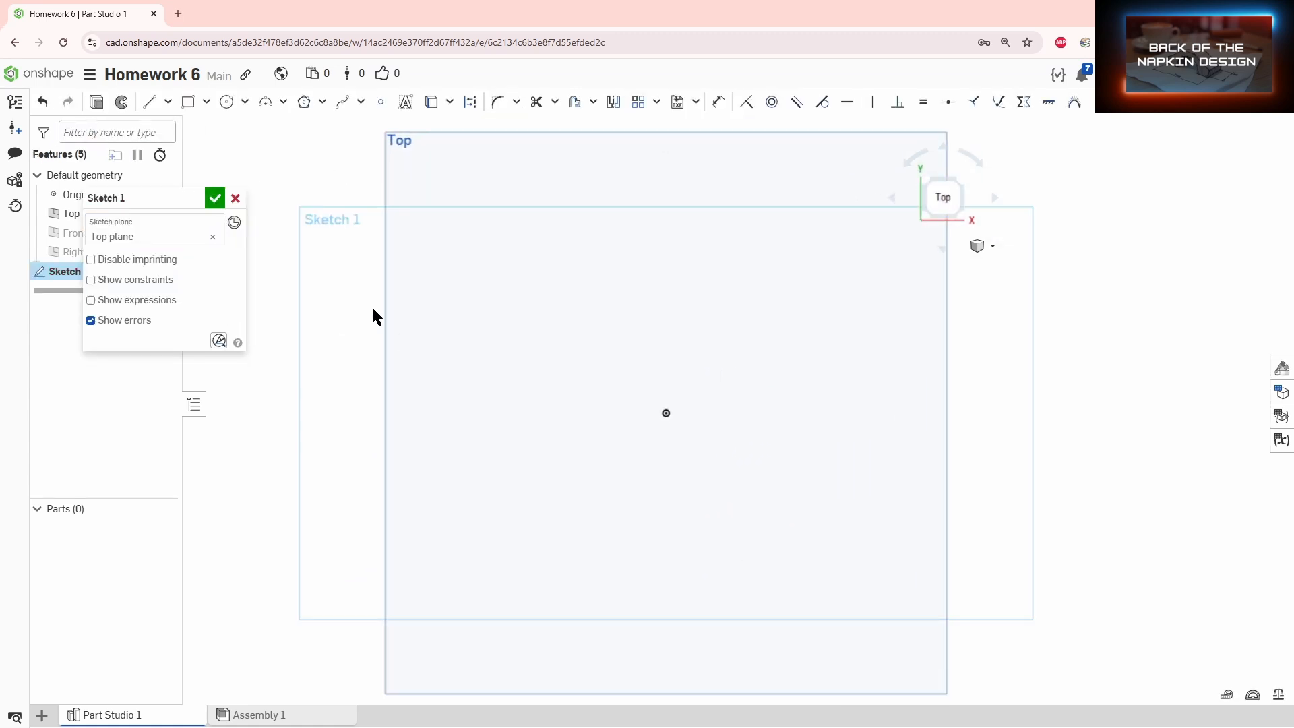
pyautogui.click(188, 103)
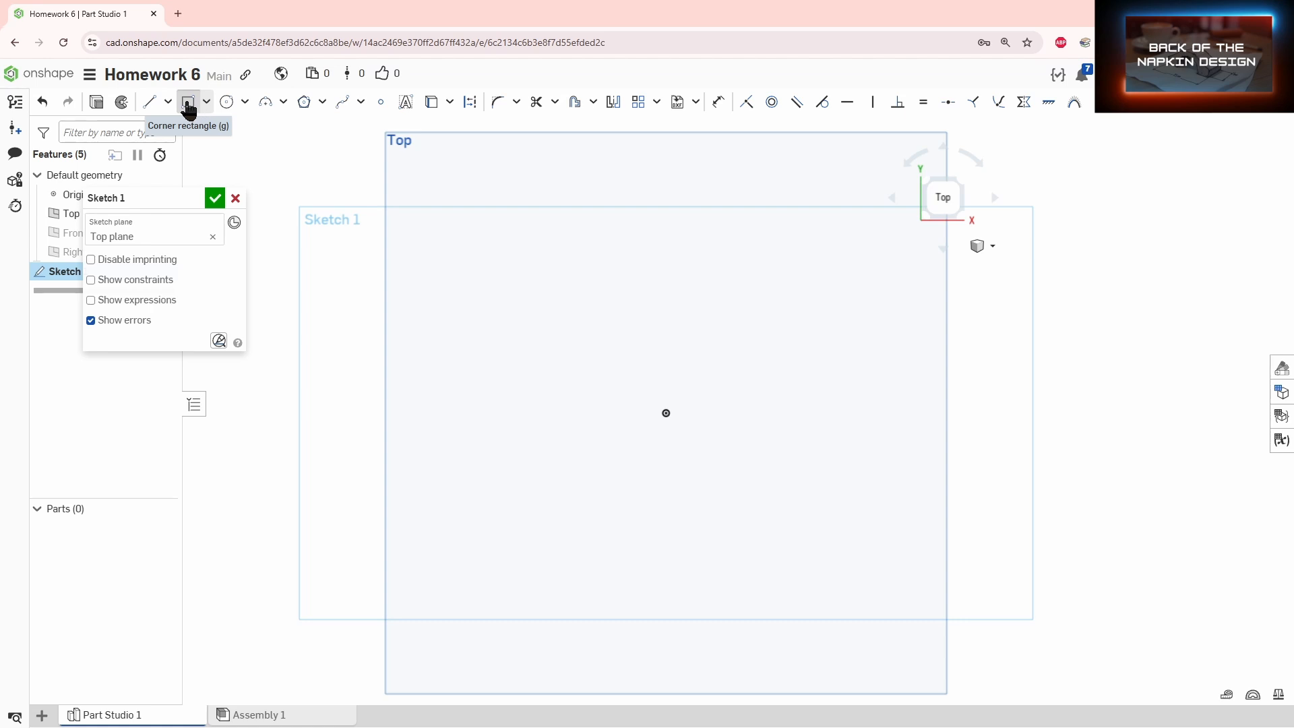
pyautogui.click(666, 413)
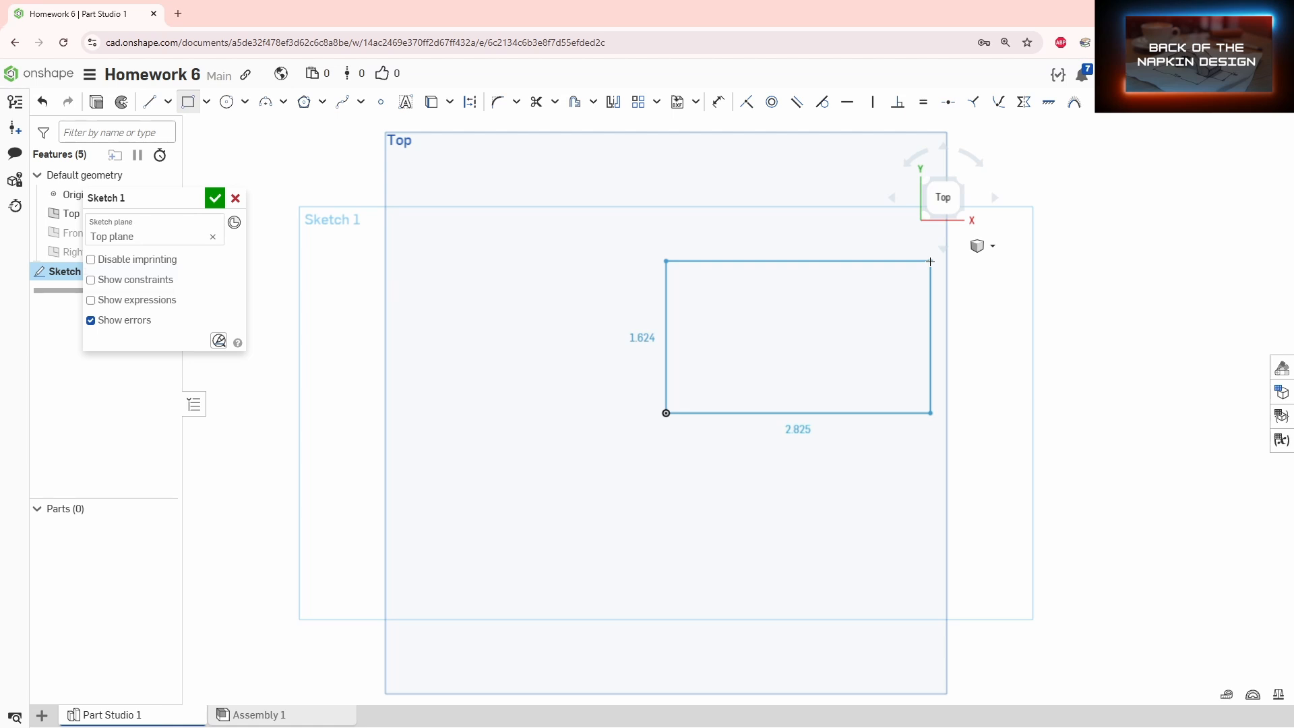
pyautogui.click(930, 261)
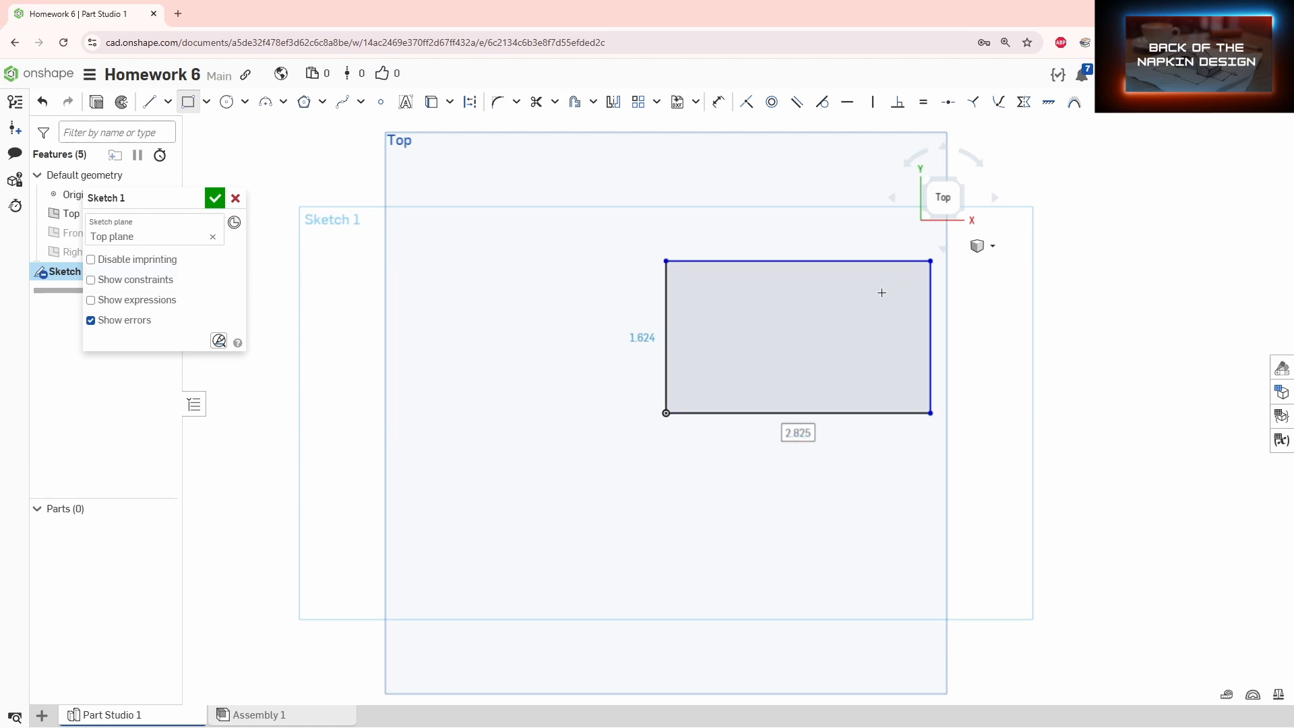
# Dimension the distance between the rectangle's two horizontal edges as 1.5 in.
pyautogui.press('d')
pyautogui.click(756, 412)
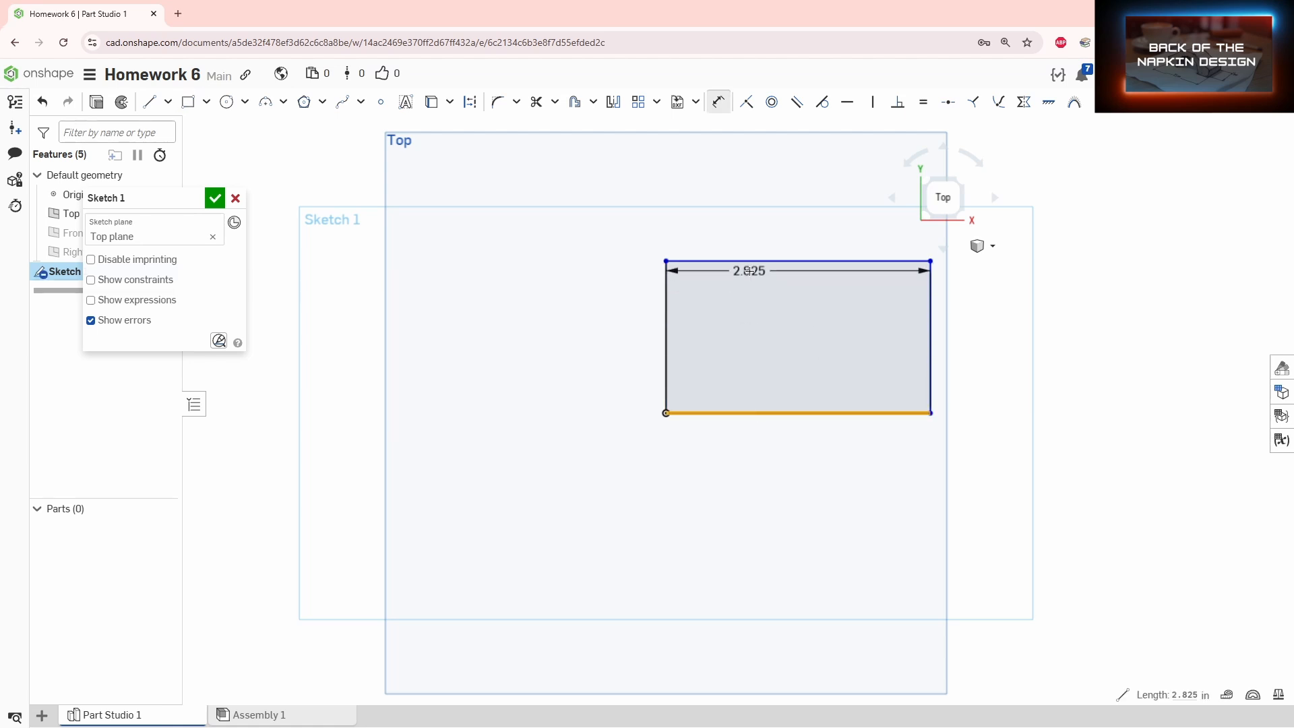
pyautogui.click(750, 263)
pyautogui.click(597, 308)
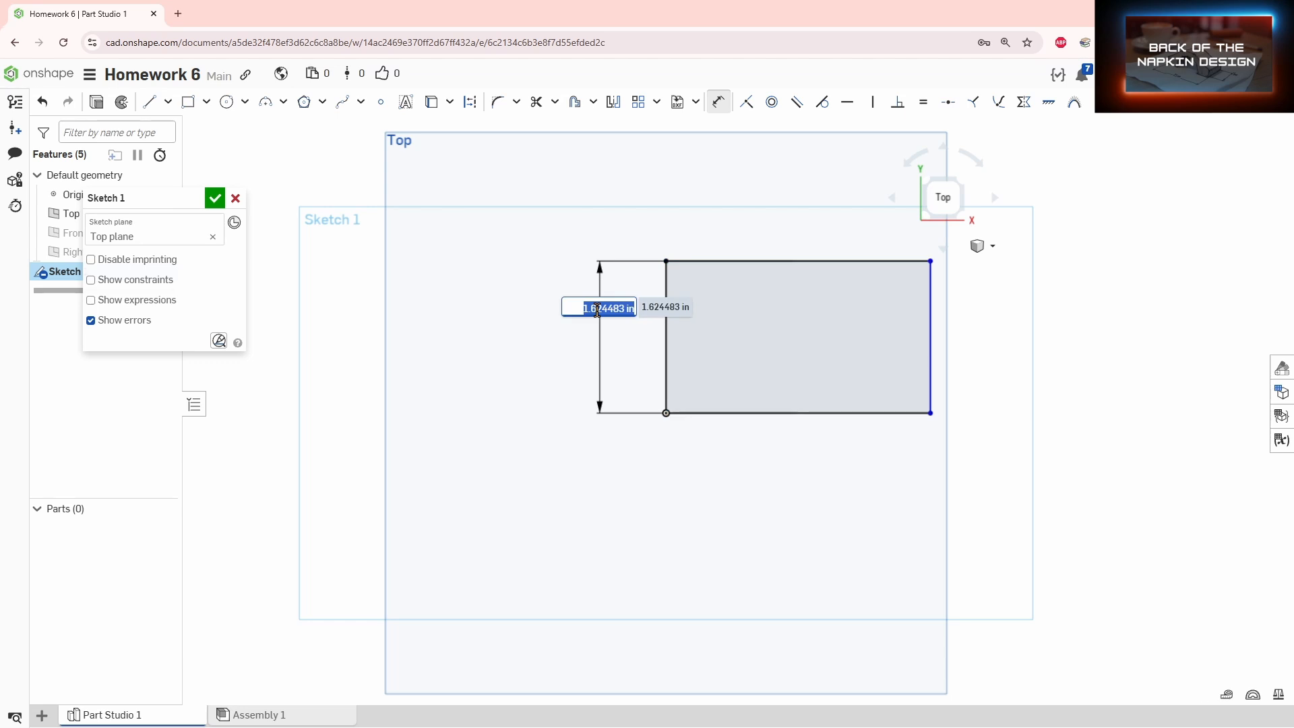
pyautogui.write('1.5')
pyautogui.press('Return')
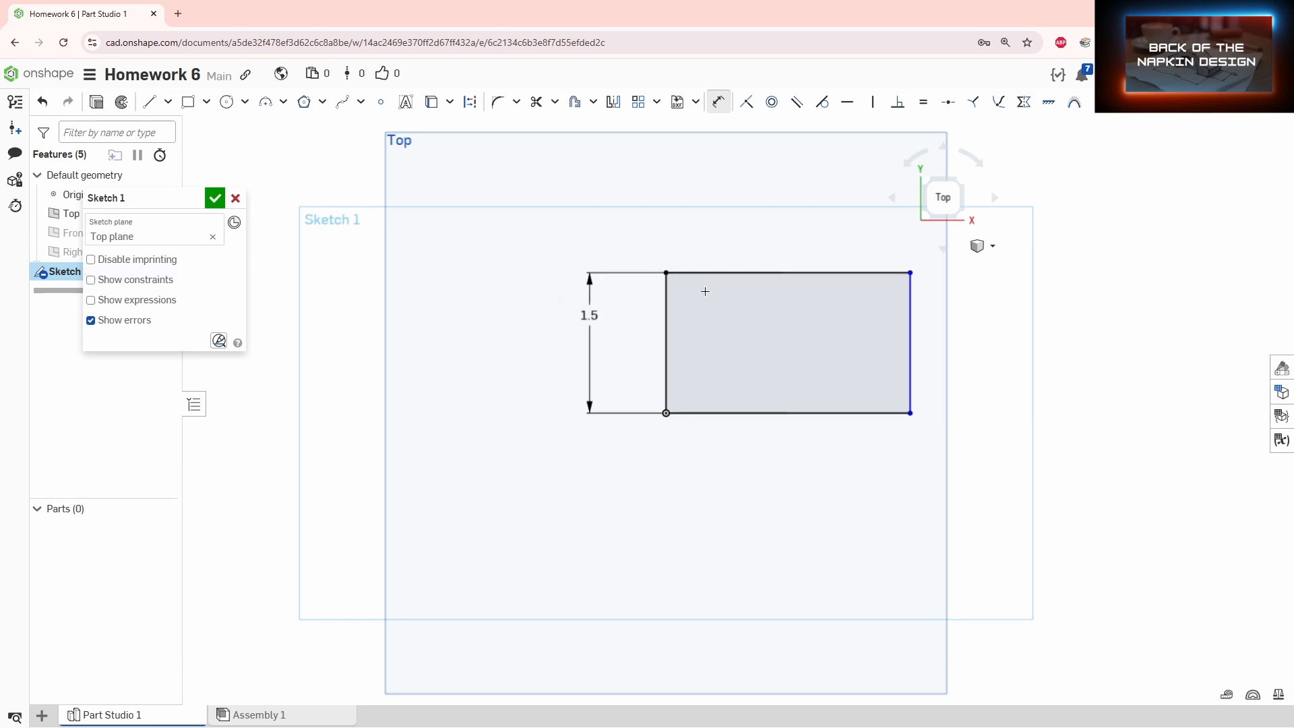
pyautogui.click(910, 357)
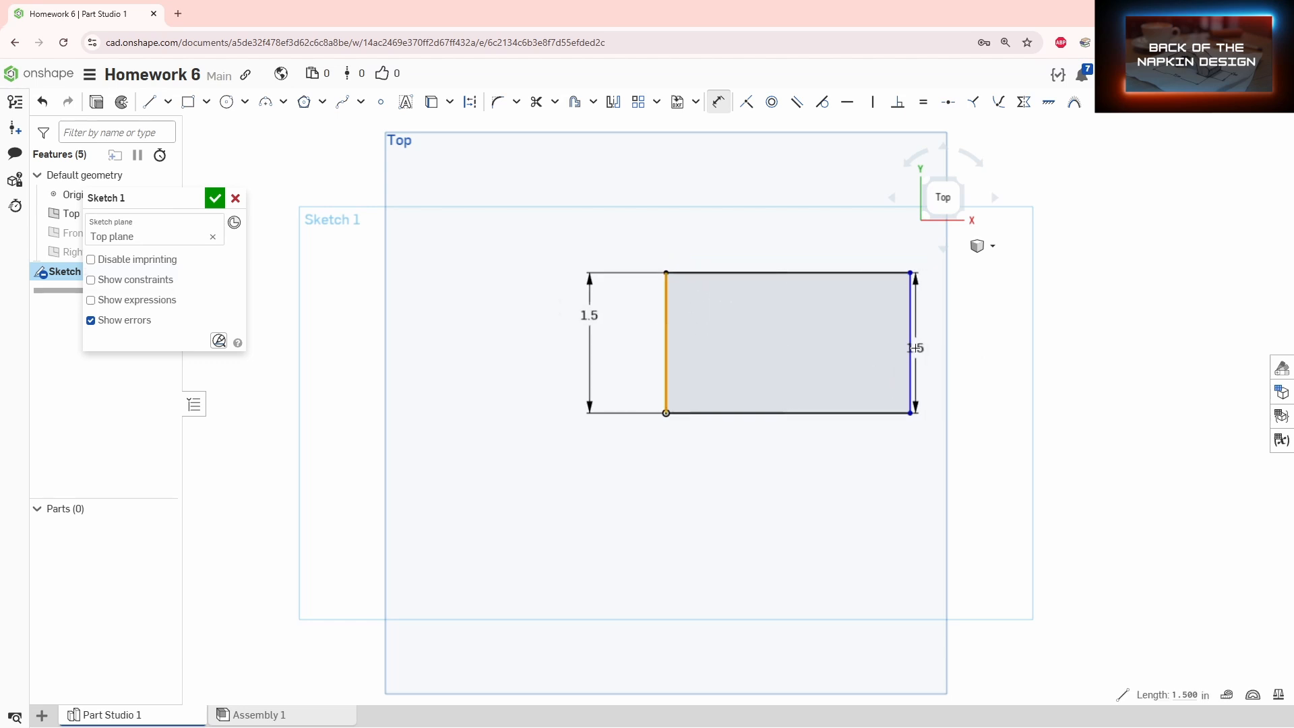
pyautogui.click(917, 347)
pyautogui.press('Return')
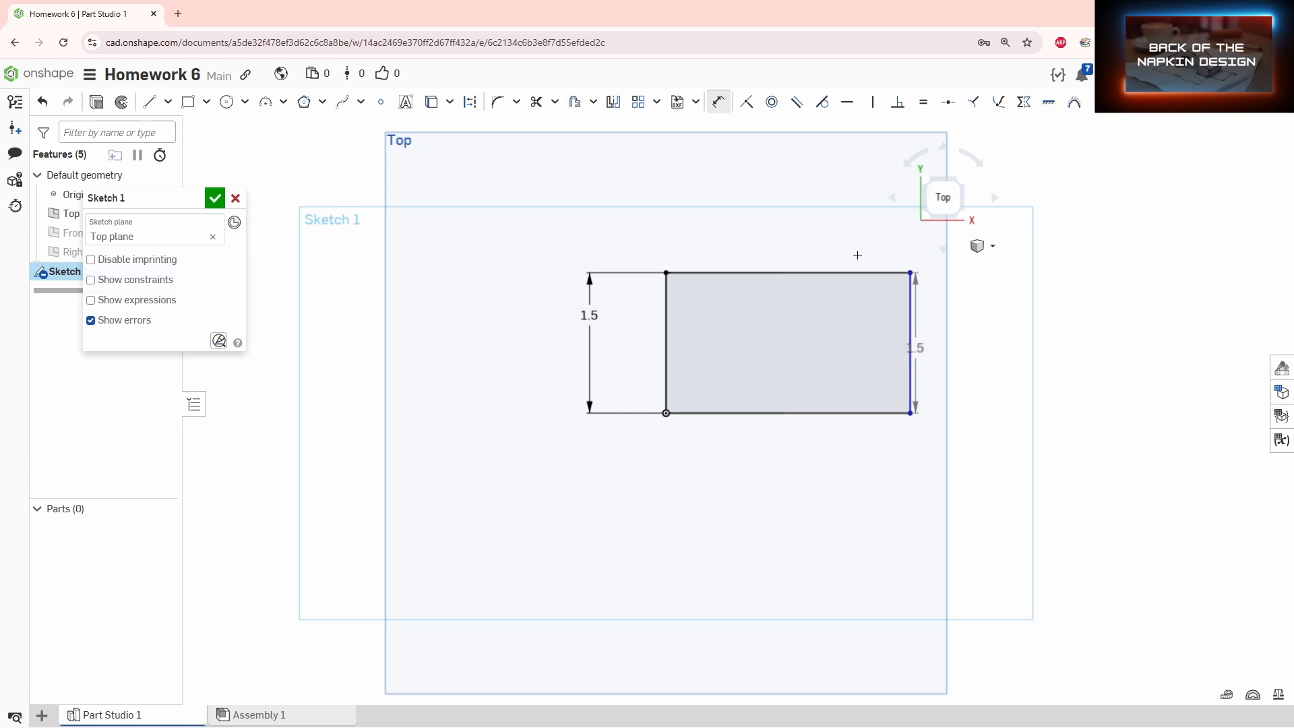
pyautogui.hotkey('ctrl', 'z')
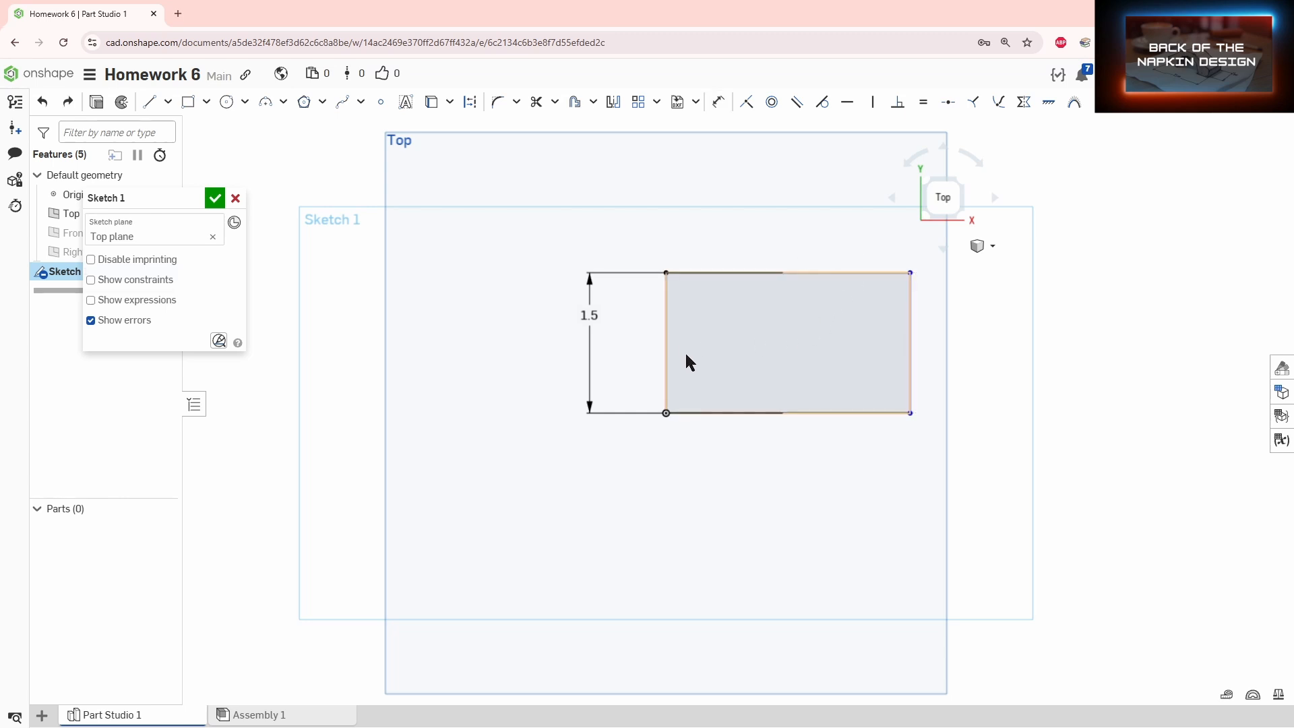
pyautogui.click(718, 102)
pyautogui.click(666, 335)
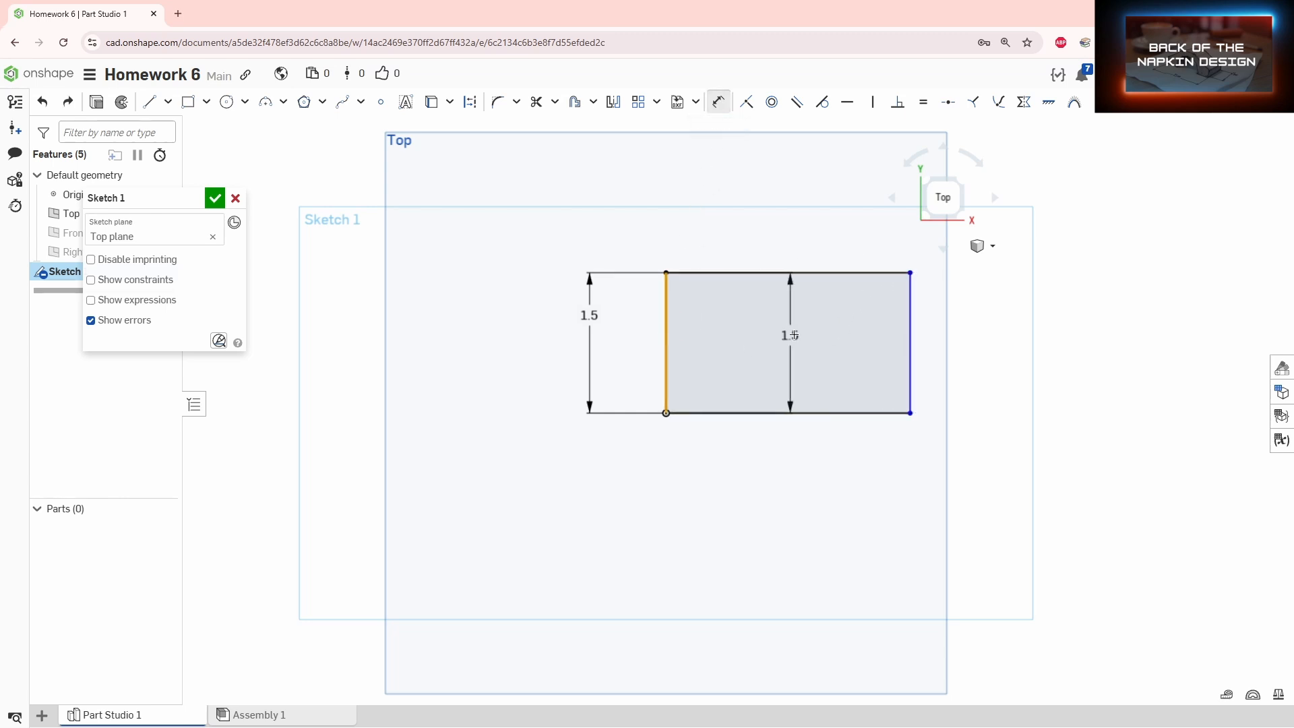
pyautogui.click(914, 337)
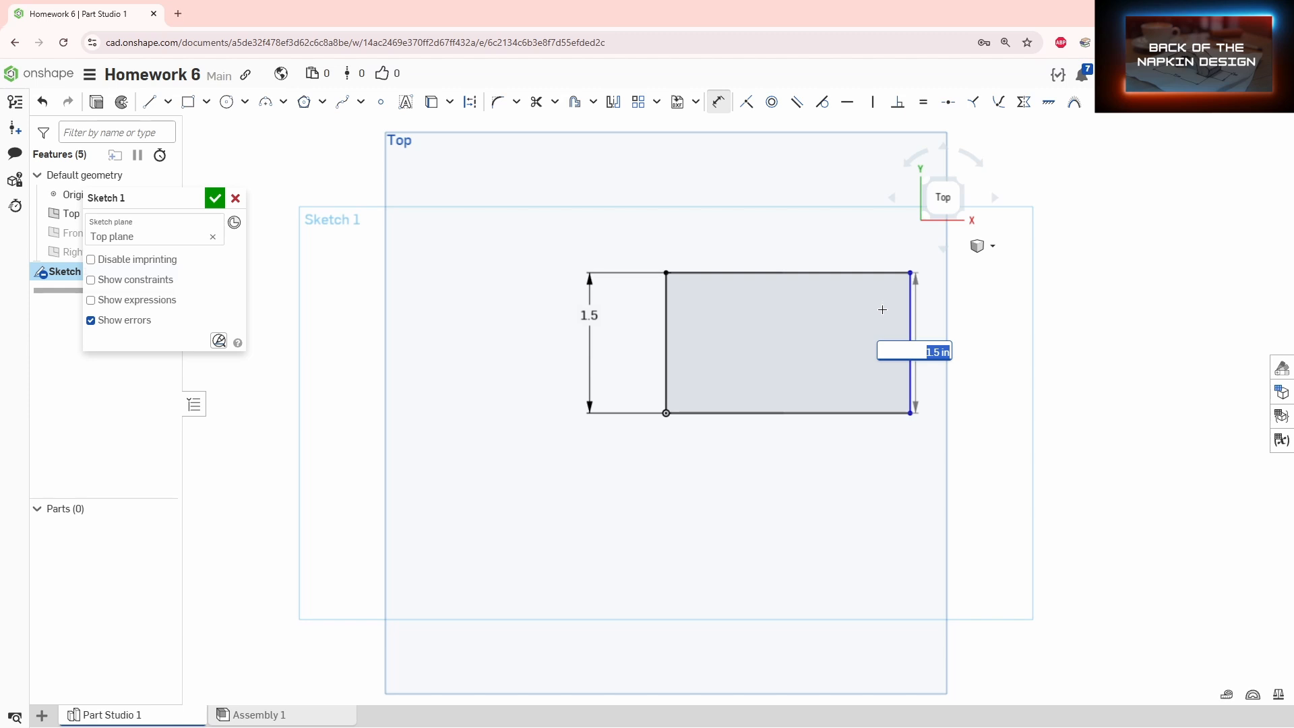
pyautogui.press('Return')
pyautogui.press('Escape')
pyautogui.hotkey('ctrl', 'z')
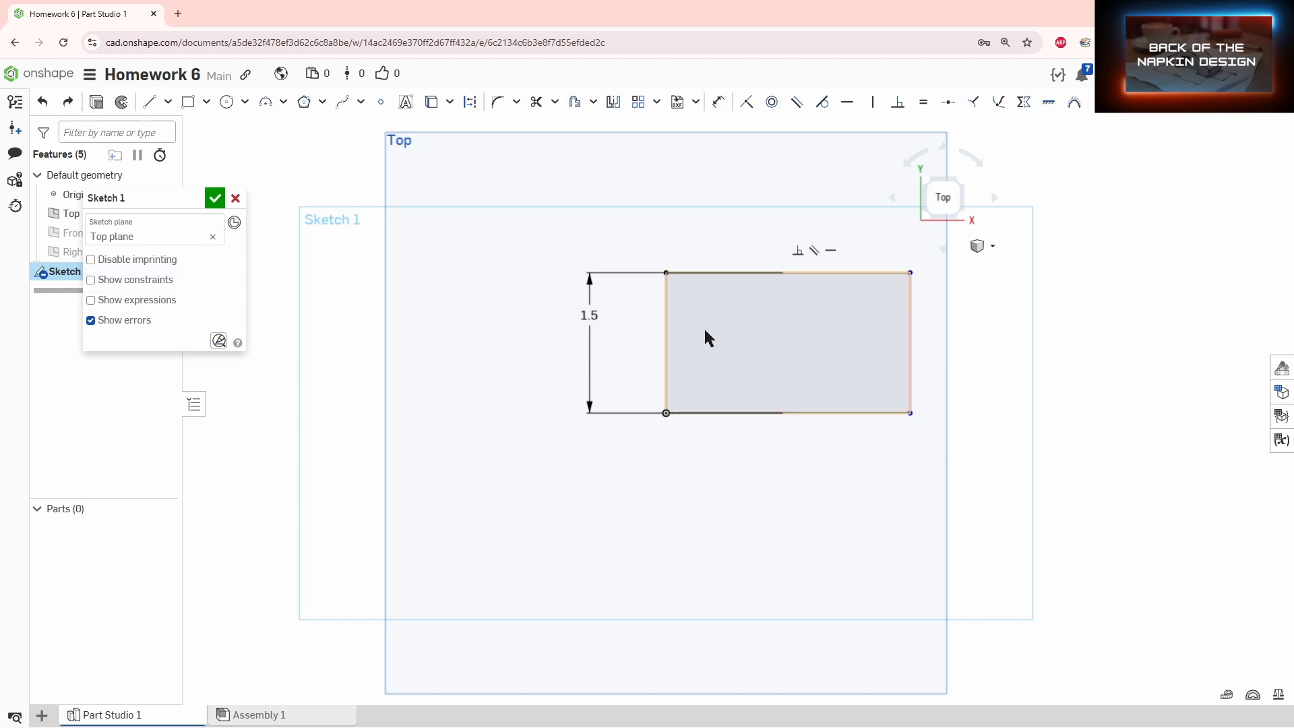
# Dimension the distance between the rectangle's two vertical edges as 2.5 in.
pyautogui.press('d')
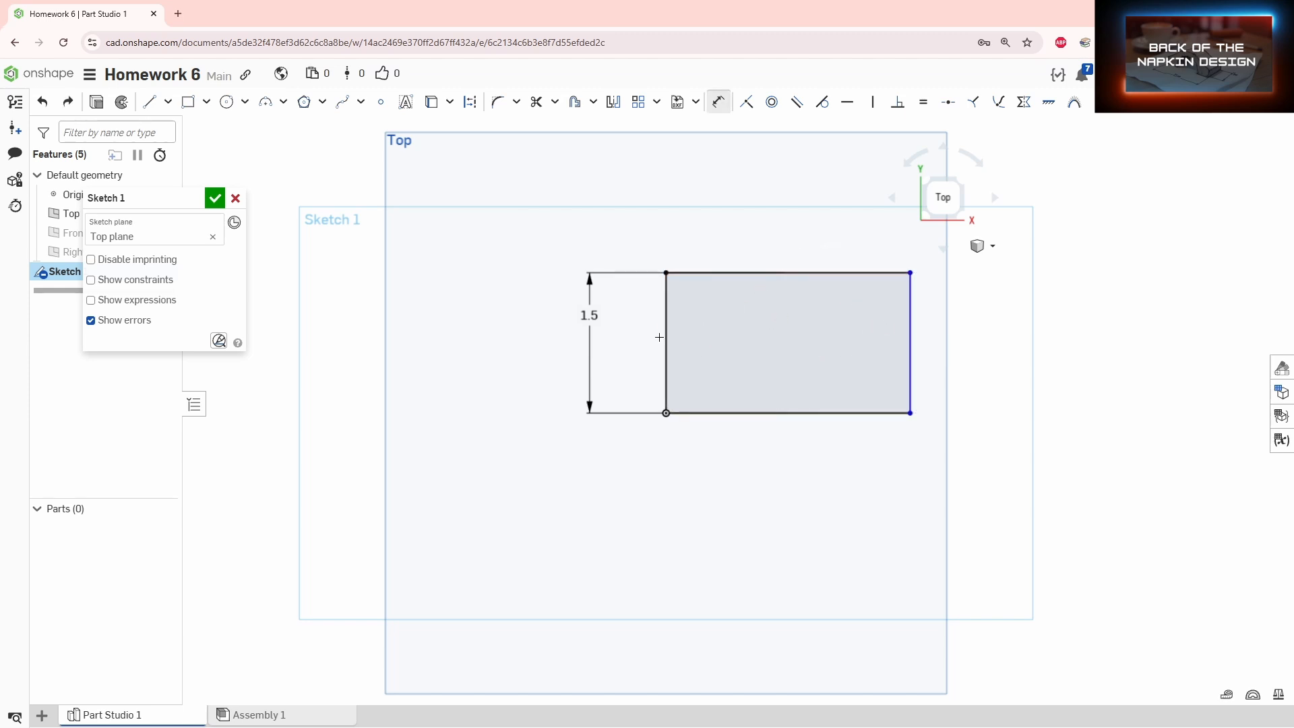
pyautogui.click(665, 337)
pyautogui.click(910, 355)
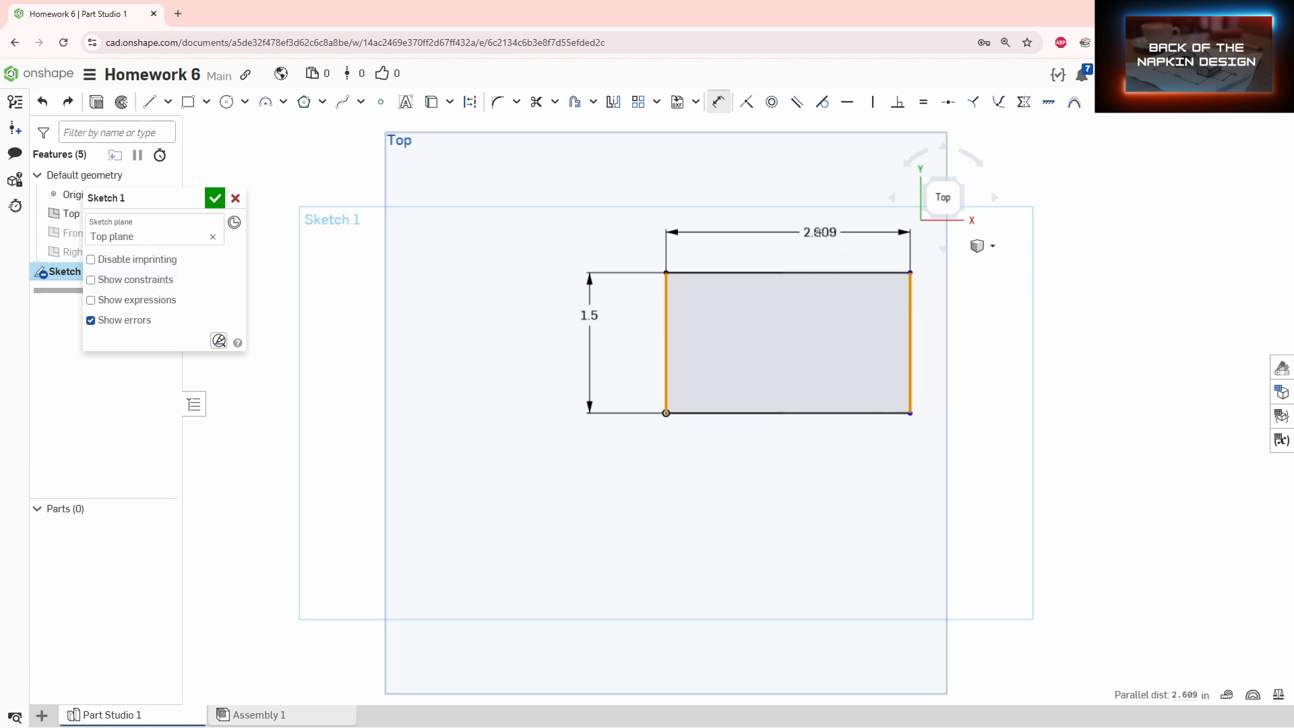
pyautogui.click(819, 231)
pyautogui.write('2.5')
pyautogui.press('Return')
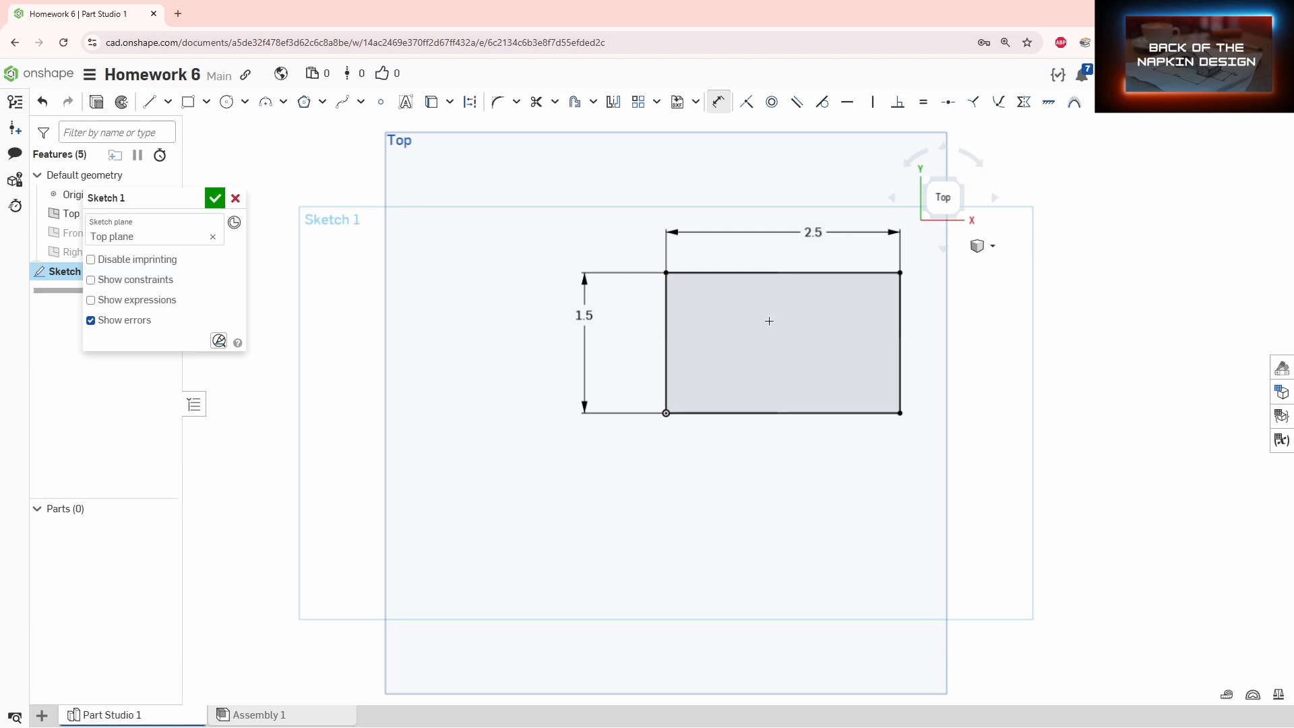
# Draw a smaller corner rectangle, about 1.46 by 0.54 in, inside the first one from its upper-left corner.
pyautogui.click(188, 102)
pyautogui.click(665, 272)
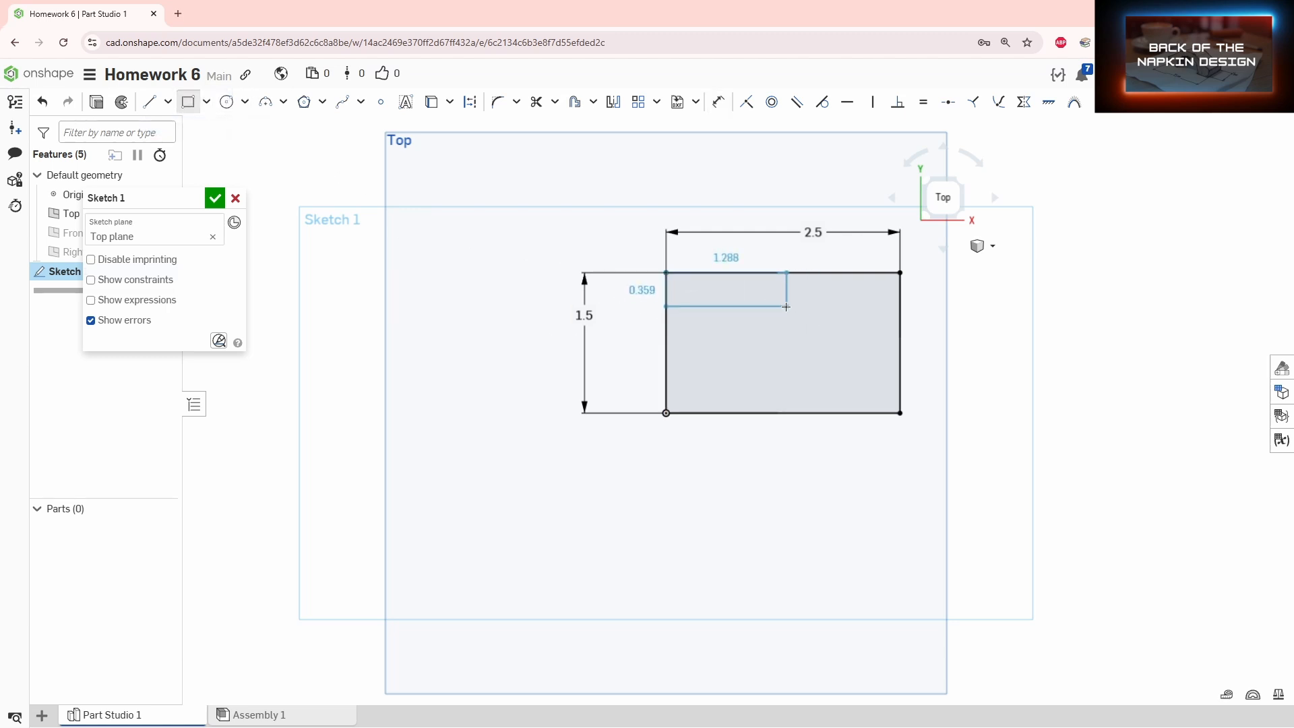
pyautogui.click(802, 323)
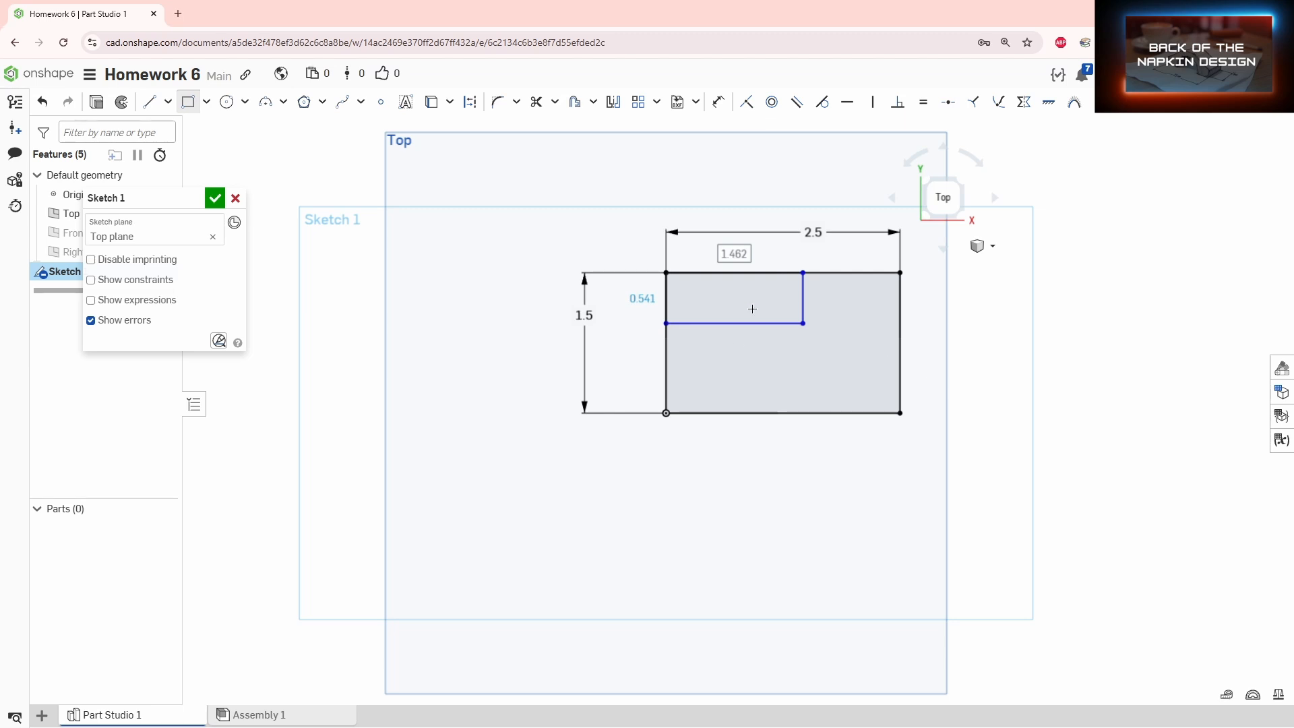
# Dimension the small rectangle's width between its vertical edges as 1 in.
pyautogui.press('d')
pyautogui.click(666, 300)
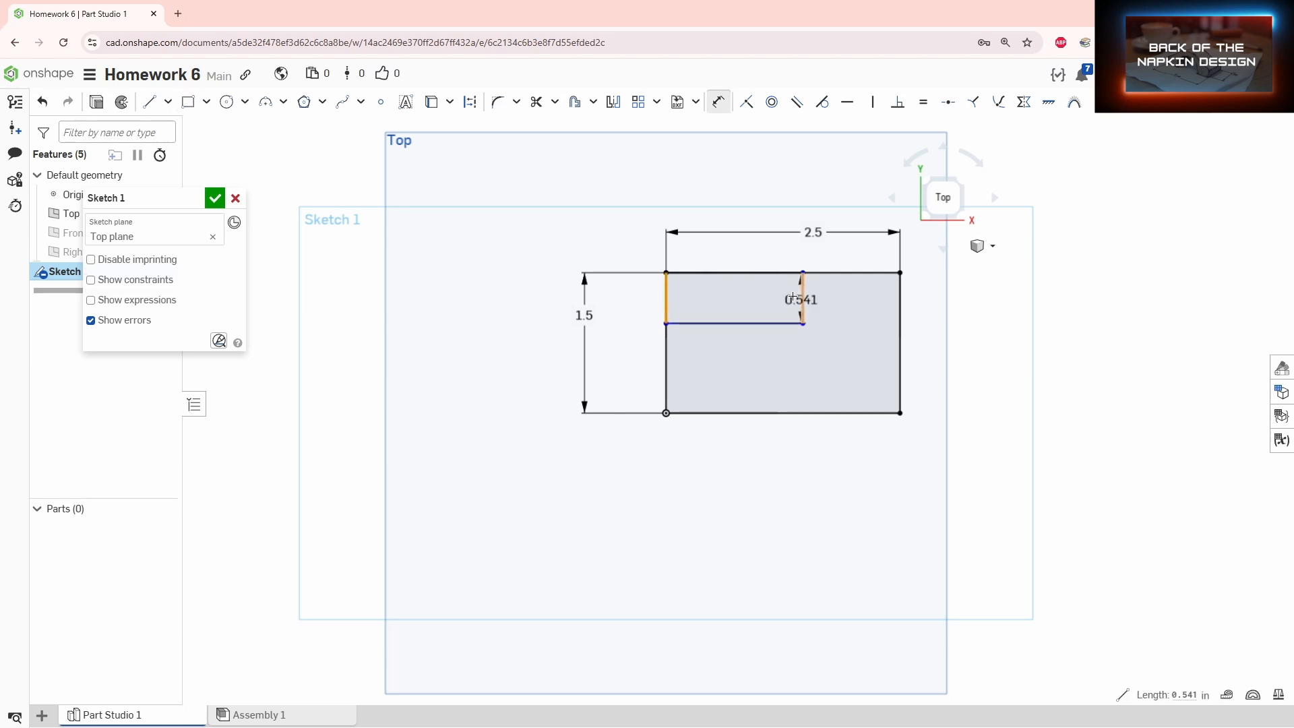
pyautogui.click(802, 299)
pyautogui.click(732, 251)
pyautogui.write('1')
pyautogui.press('Return')
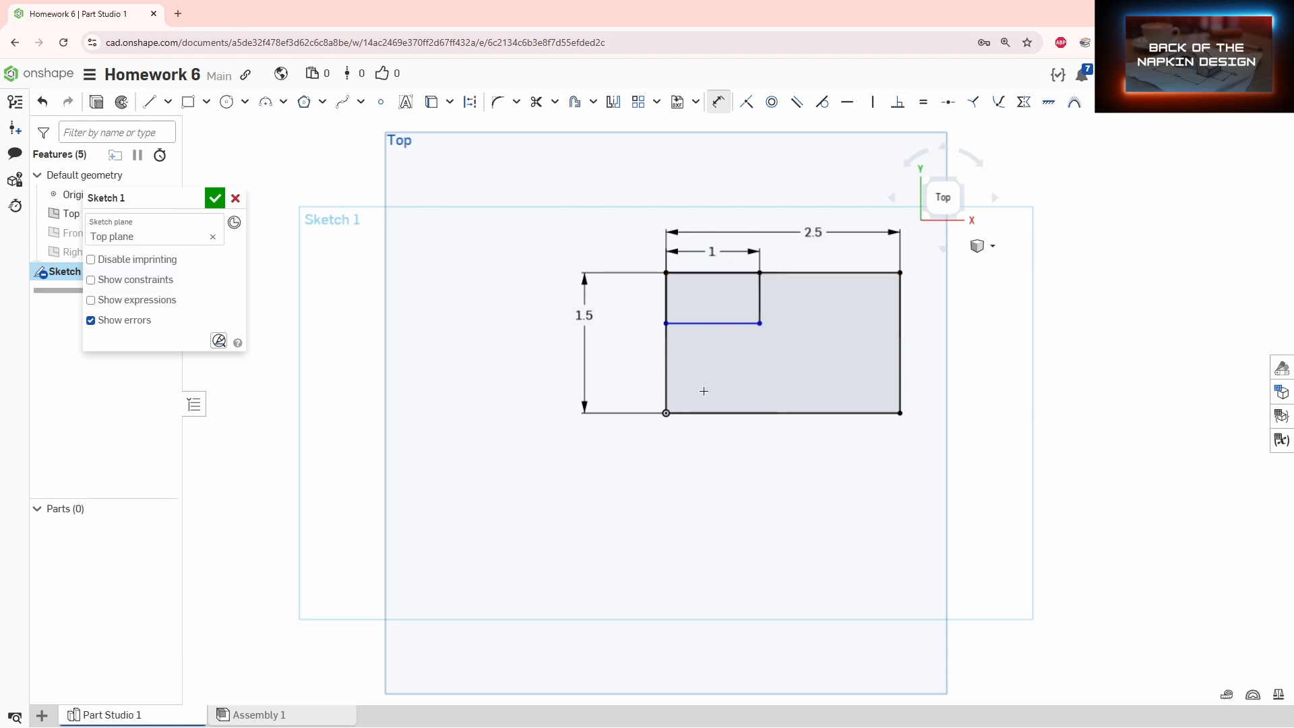
# Dimension the small rectangle's height between its horizontal edges as 0.5 in.
pyautogui.click(705, 272)
pyautogui.click(700, 323)
pyautogui.click(630, 300)
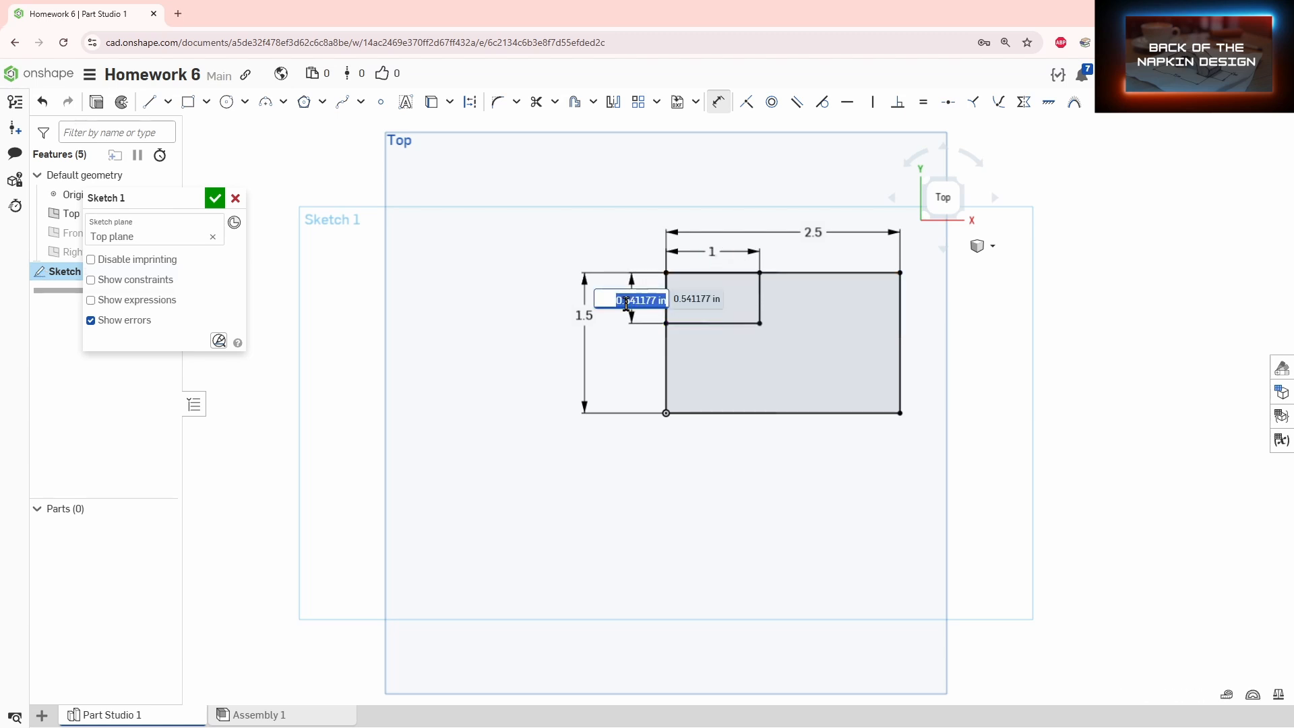
pyautogui.write('.5')
pyautogui.press('Return')
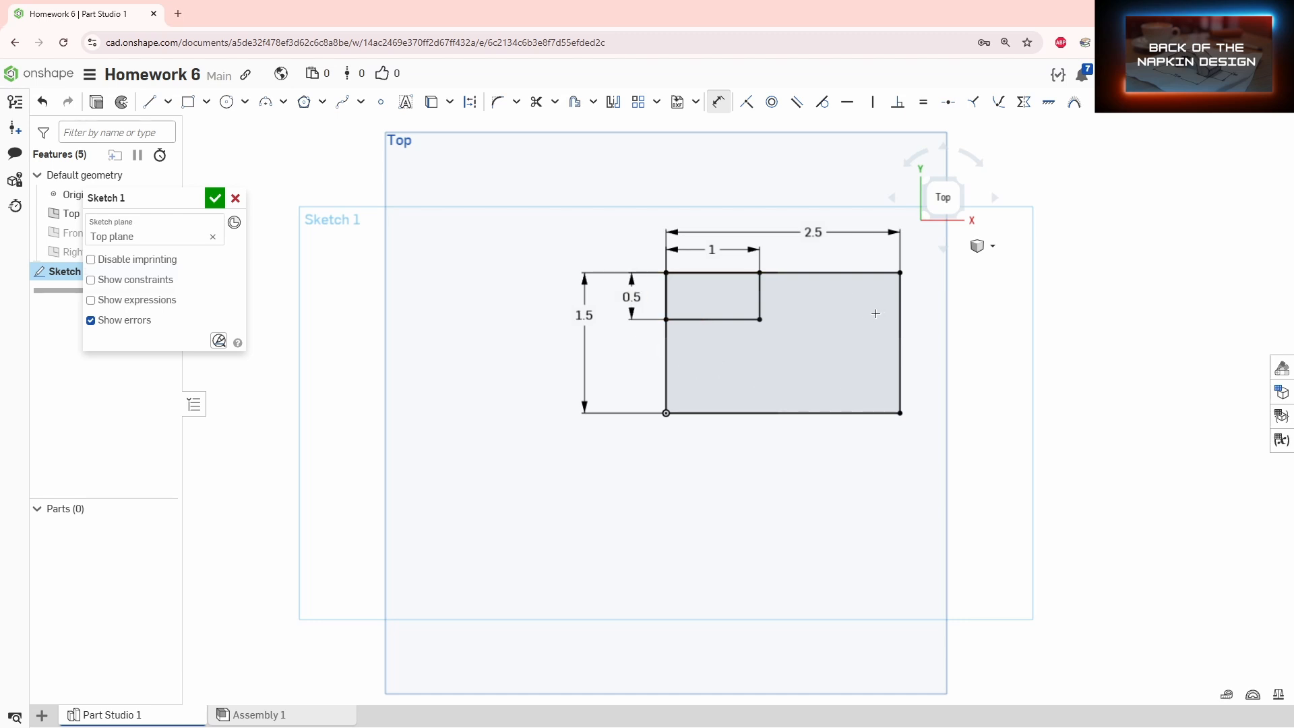
# Draw a circle about 0.36 in in diameter inside the large rectangle, near its upper-right corner.
pyautogui.click(226, 102)
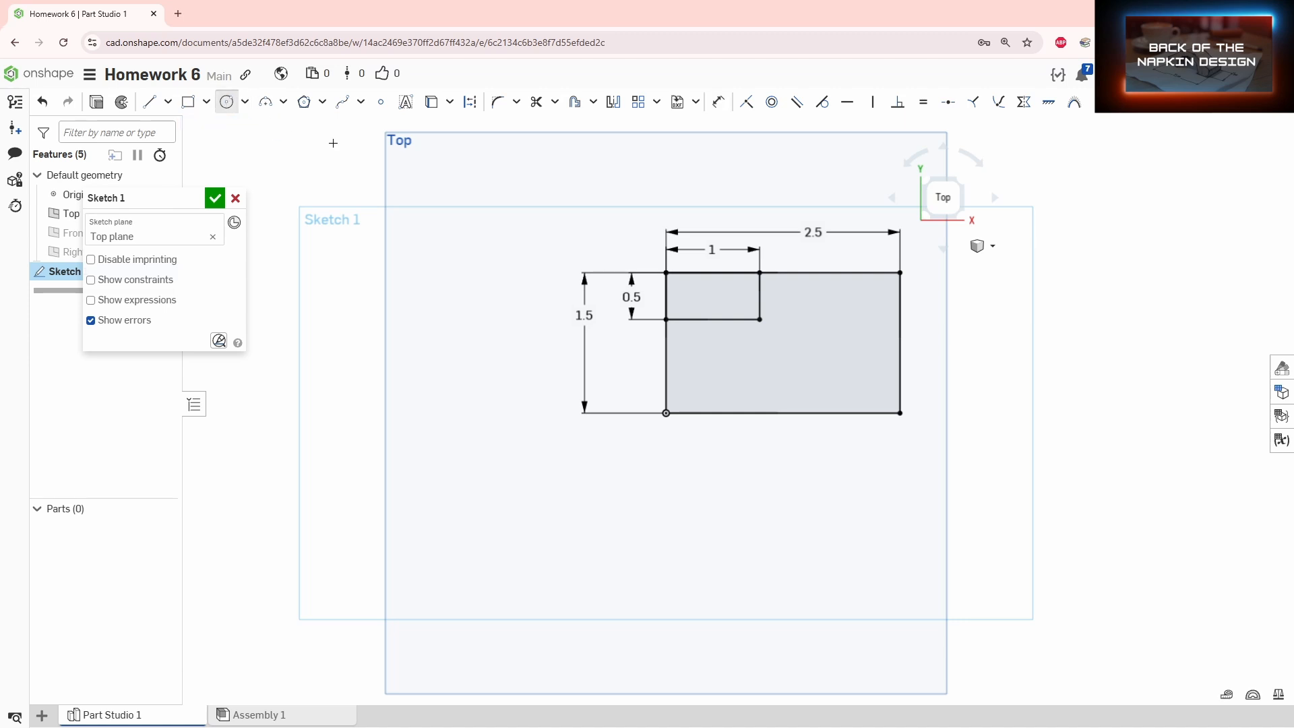
pyautogui.click(862, 304)
pyautogui.click(876, 315)
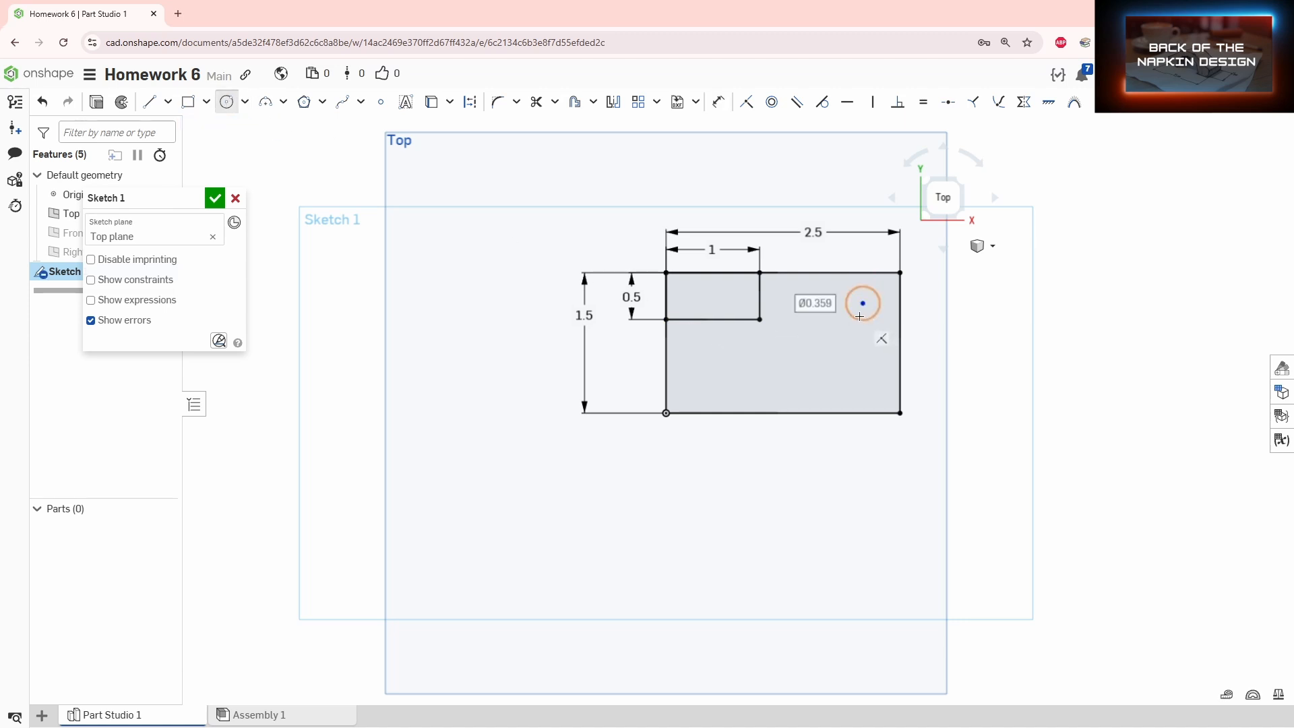
# Dimension the diameter of the circle near the large rectangle's upper-right corner as 0.25 in.
pyautogui.press('d')
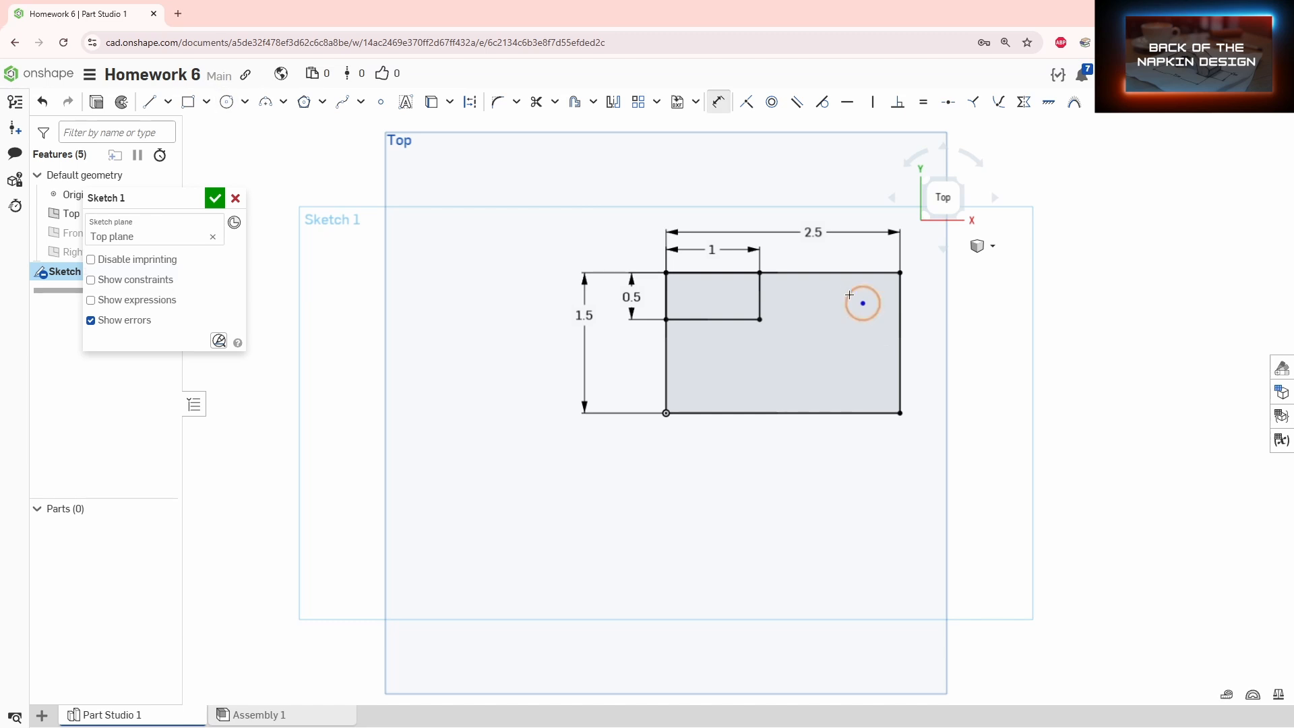
pyautogui.click(879, 305)
pyautogui.click(928, 296)
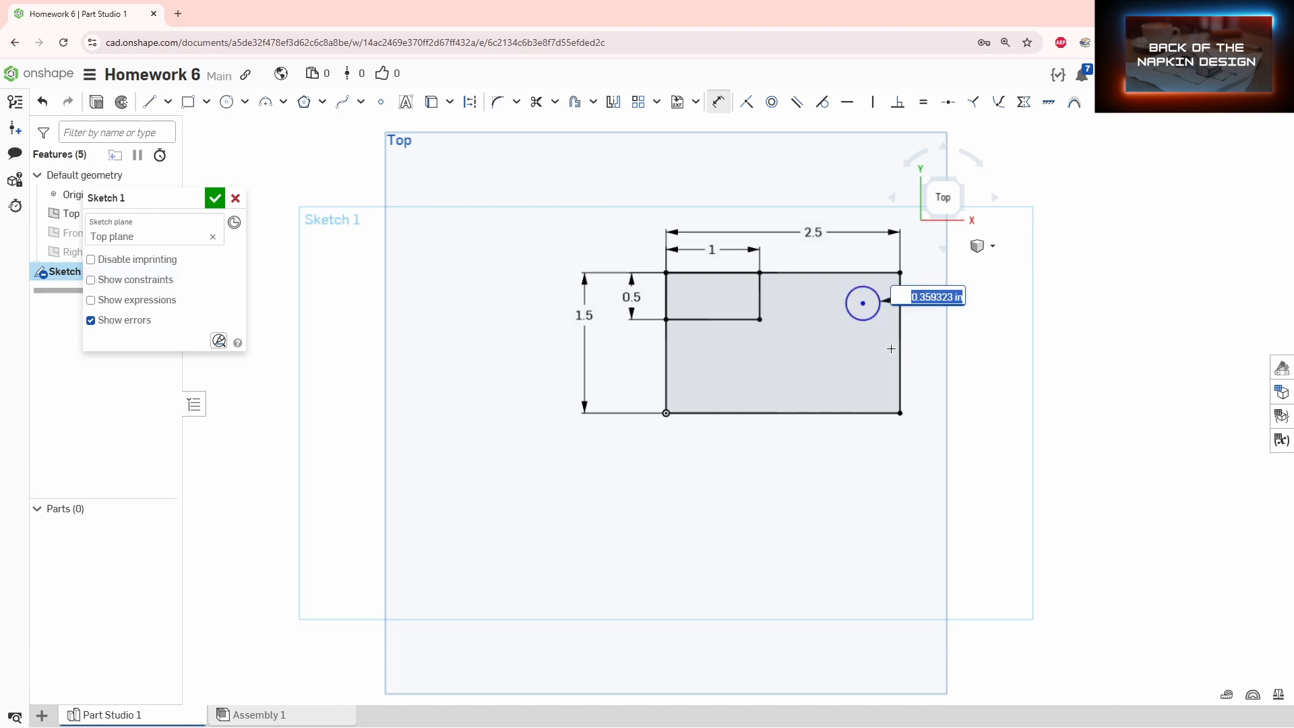
pyautogui.write('0.25')
pyautogui.press('Return')
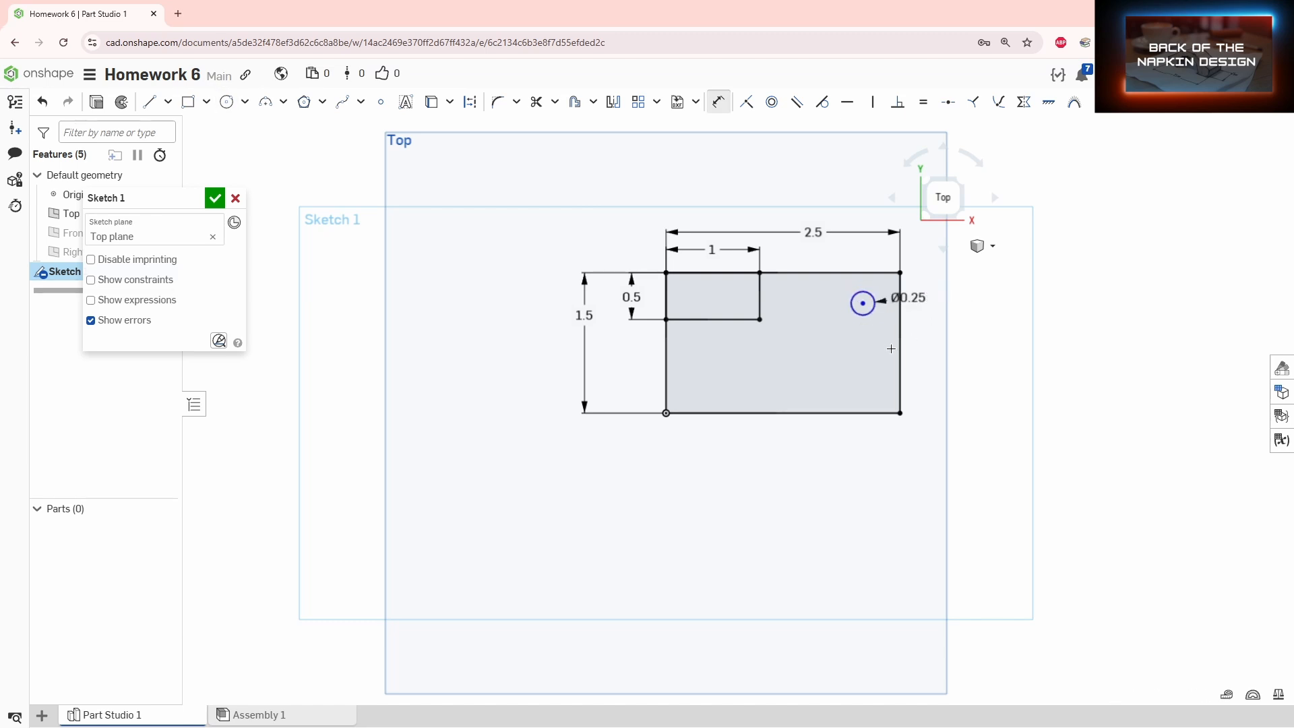
# Dimension the horizontal distance from the circle's center to the large rectangle's right edge as 0.375 in.
pyautogui.click(900, 291)
pyautogui.click(862, 304)
pyautogui.click(869, 255)
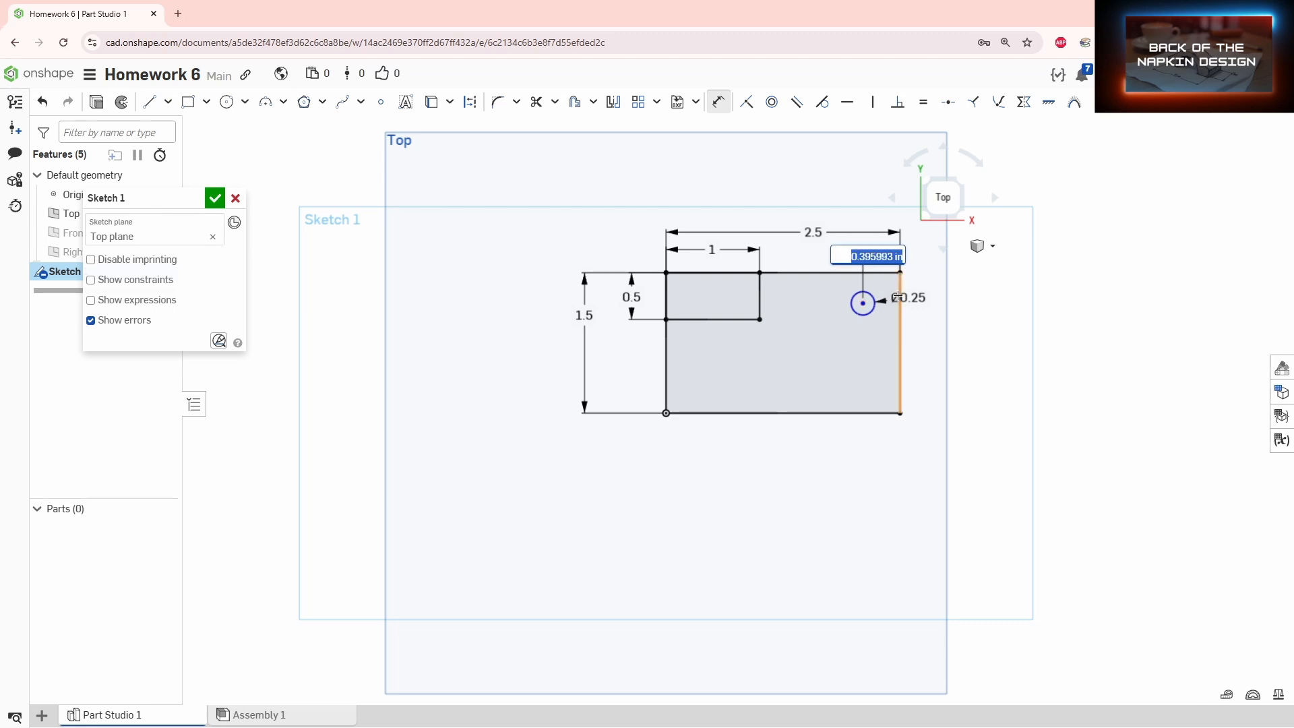
pyautogui.write('.375')
pyautogui.press('Return')
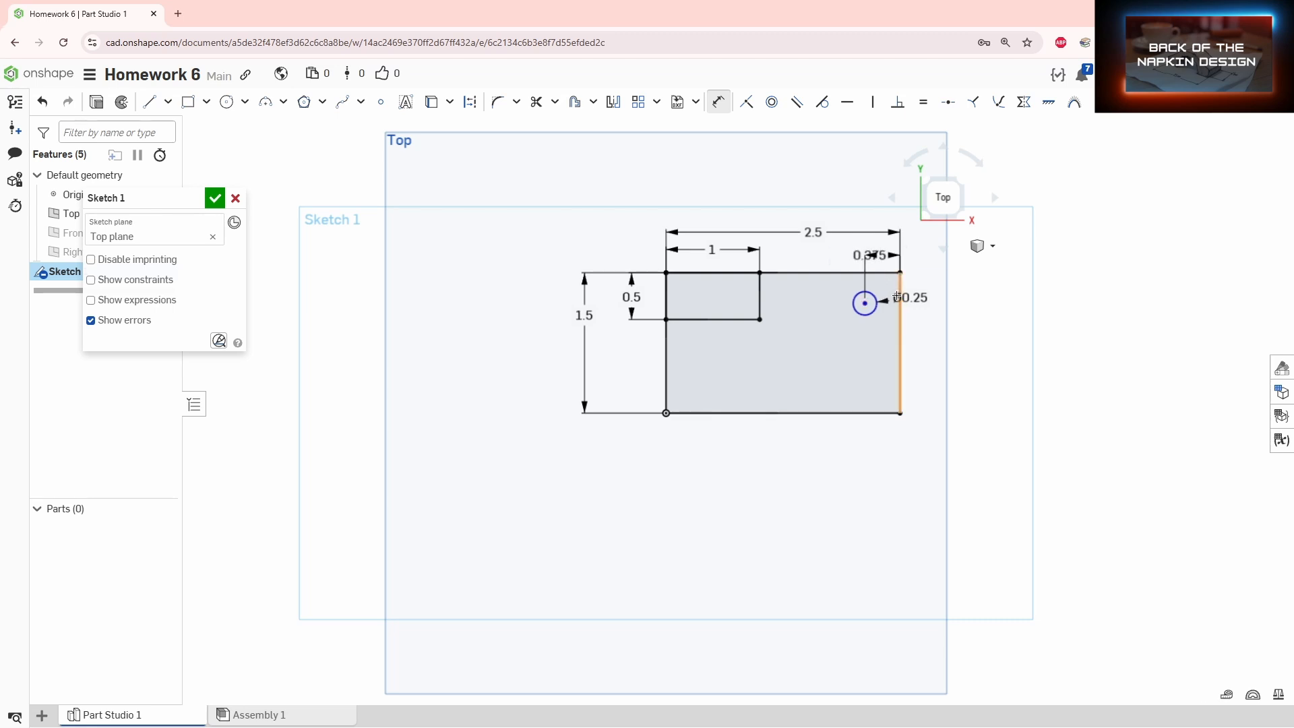
# Dimension the vertical distance from the circle's center to the large rectangle's top edge as 0.375 in.
pyautogui.click(883, 273)
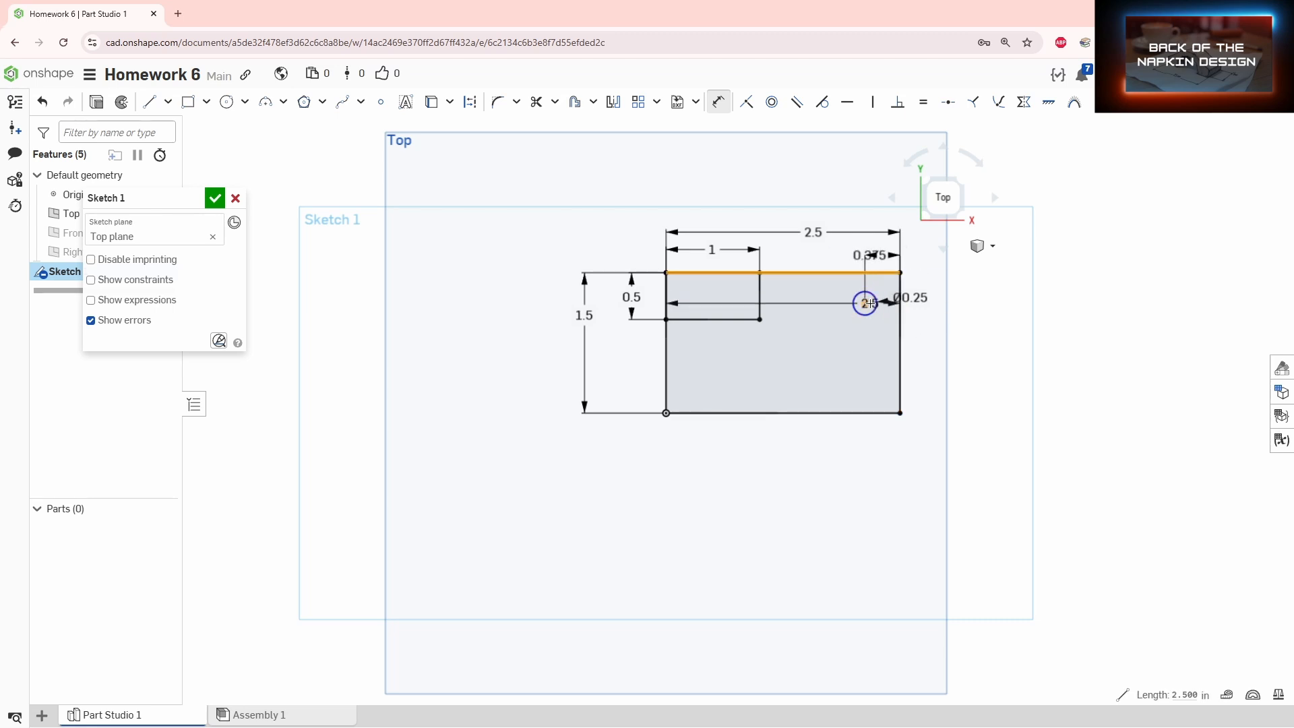
pyautogui.click(865, 303)
pyautogui.click(831, 295)
pyautogui.write('.375')
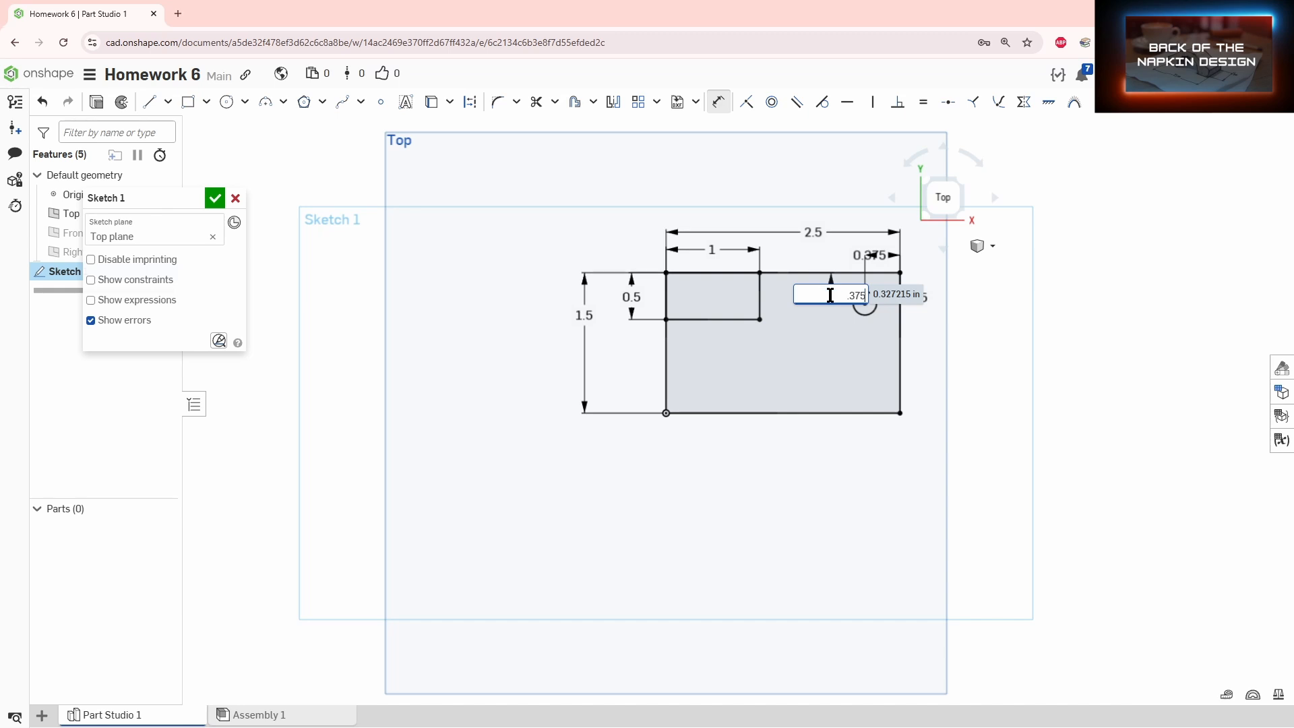
pyautogui.press('Return')
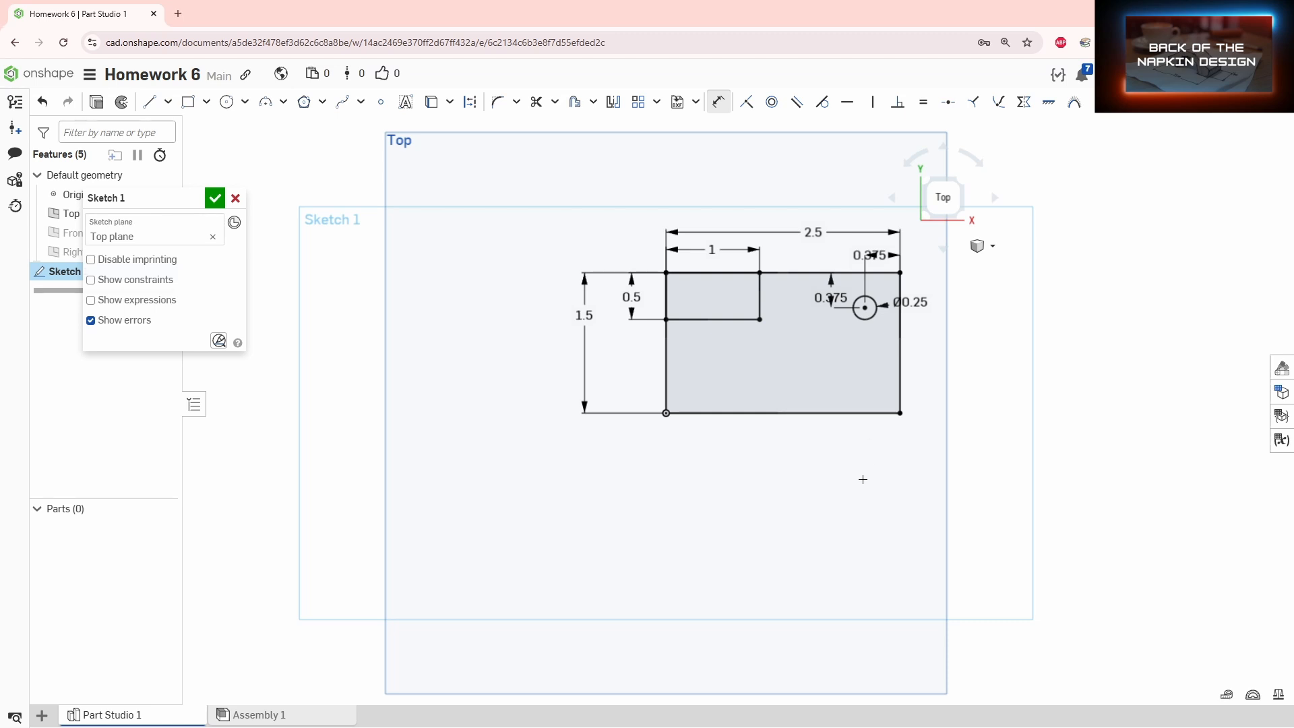
pyautogui.press('Escape')
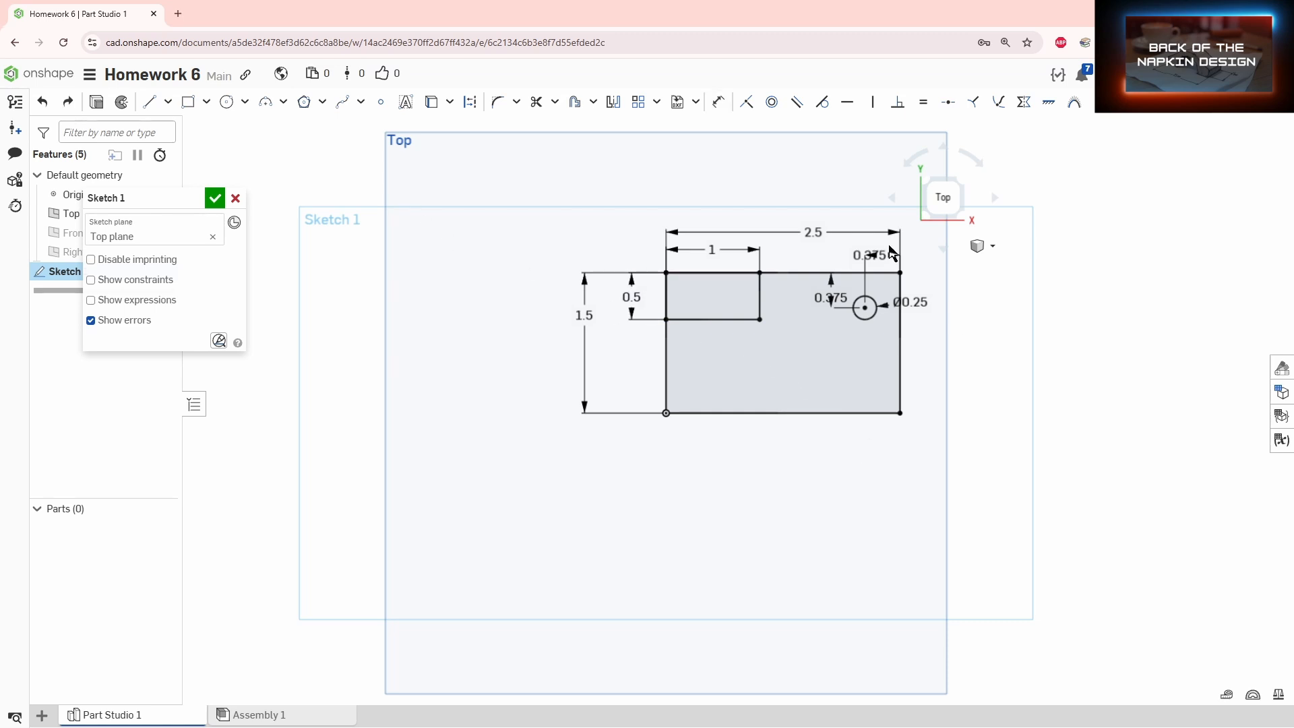
# Draw a second circle about 0.34 in in diameter directly below the first, near the large rectangle's lower-right corner.
pyautogui.click(227, 103)
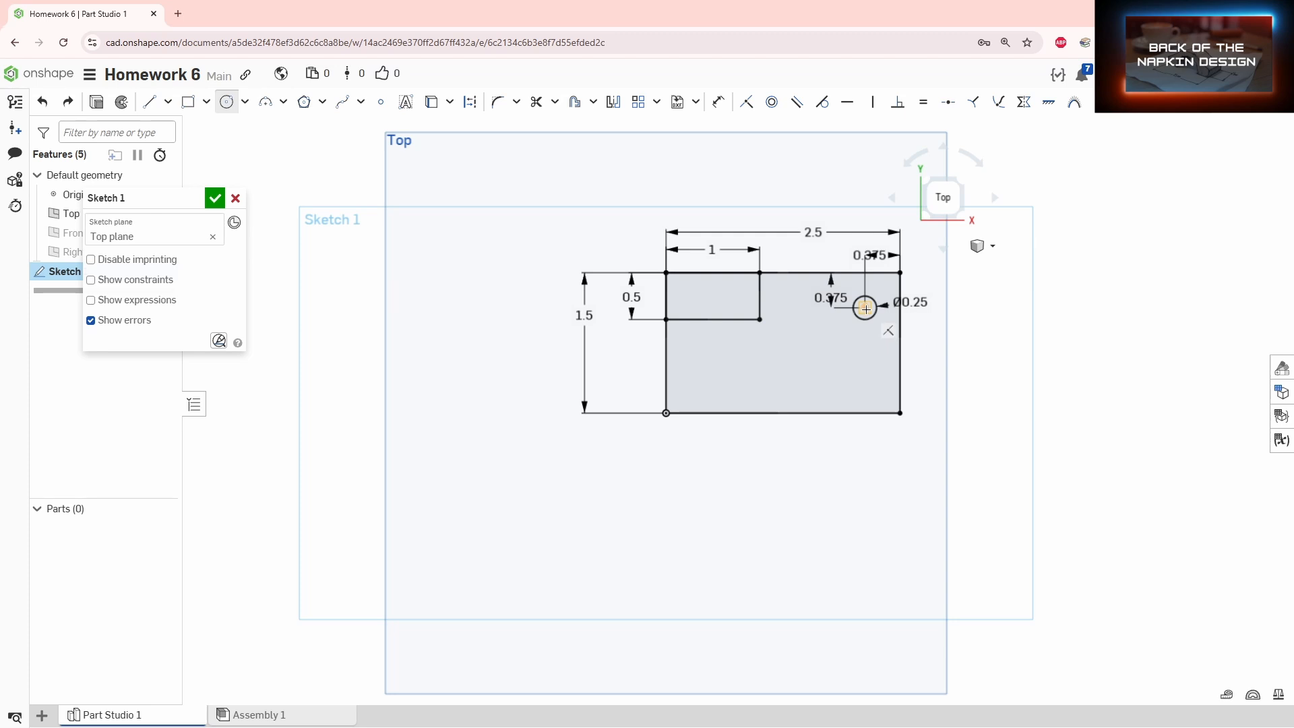
pyautogui.click(865, 377)
pyautogui.click(880, 379)
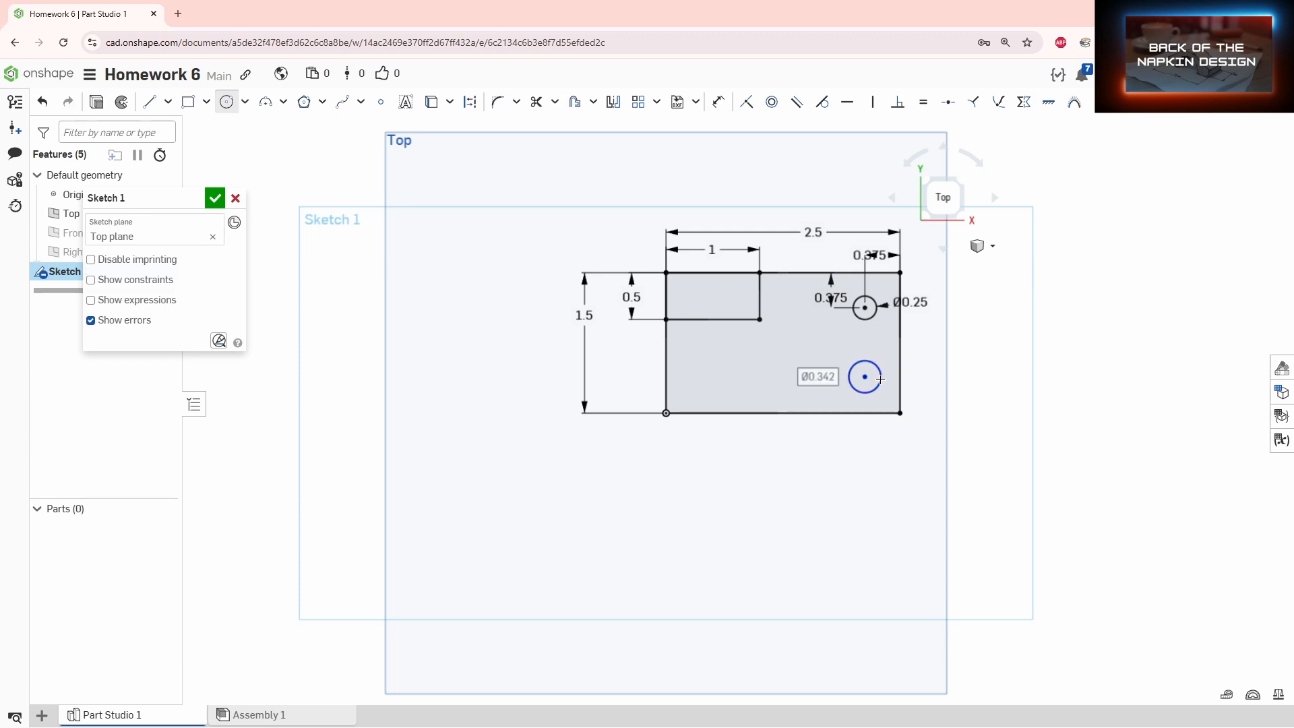
# Dimension the lower-right circle's diameter as 0.25 in.
pyautogui.press('d')
pyautogui.click(880, 377)
pyautogui.click(866, 387)
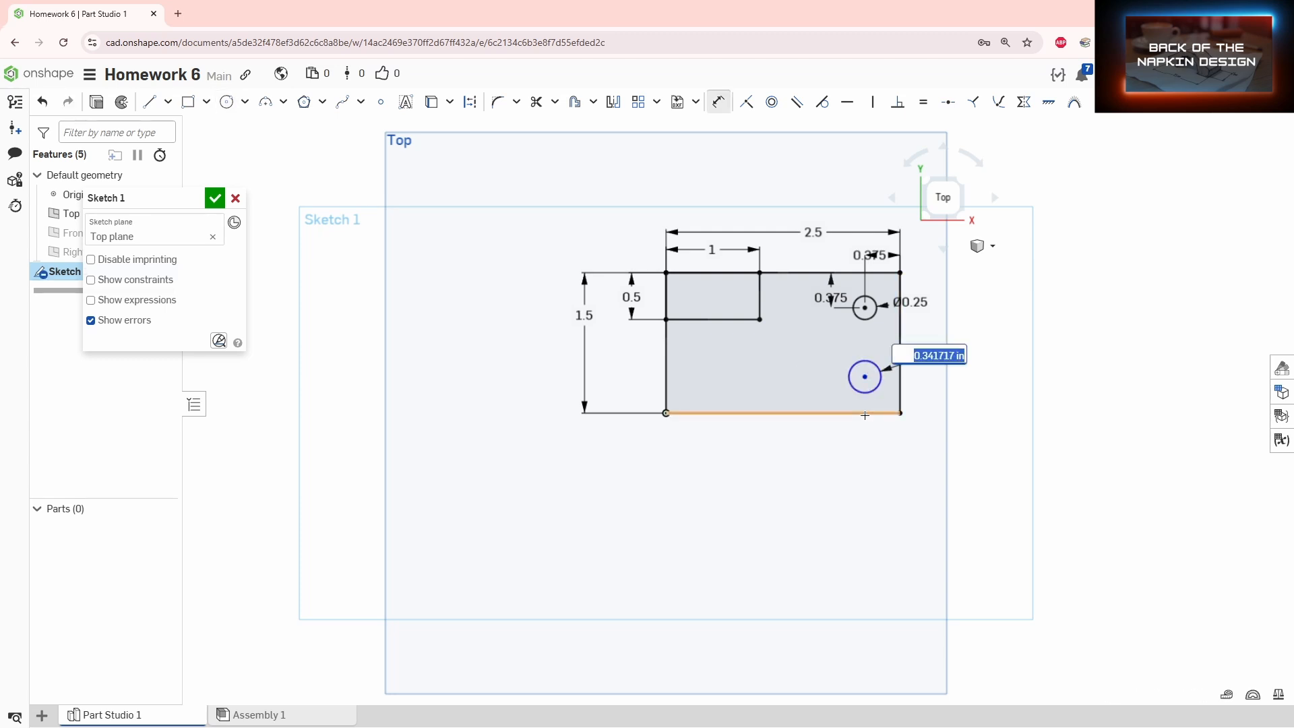
pyautogui.press('BackSpace')
pyautogui.write('.25')
pyautogui.press('Return')
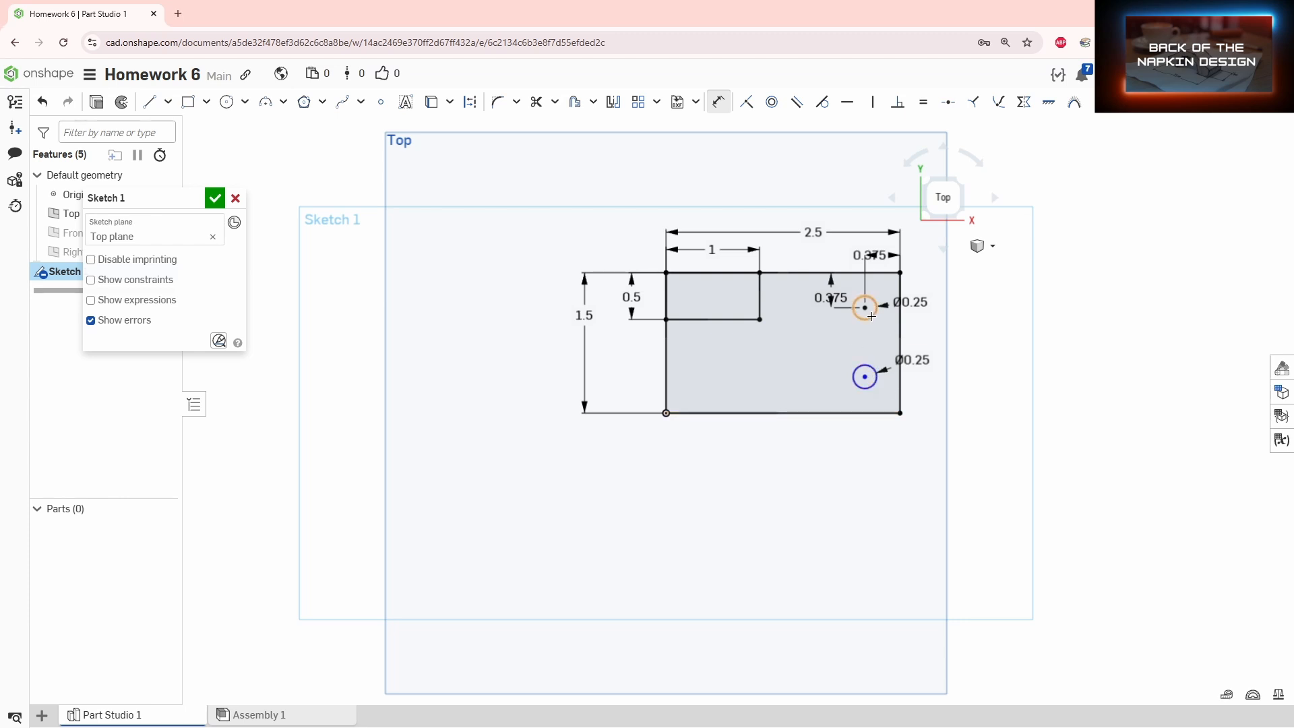
# Dimension the vertical distance from the large rectangle's top edge to the lower-right circle's center as 1.125 in.
pyautogui.click(883, 274)
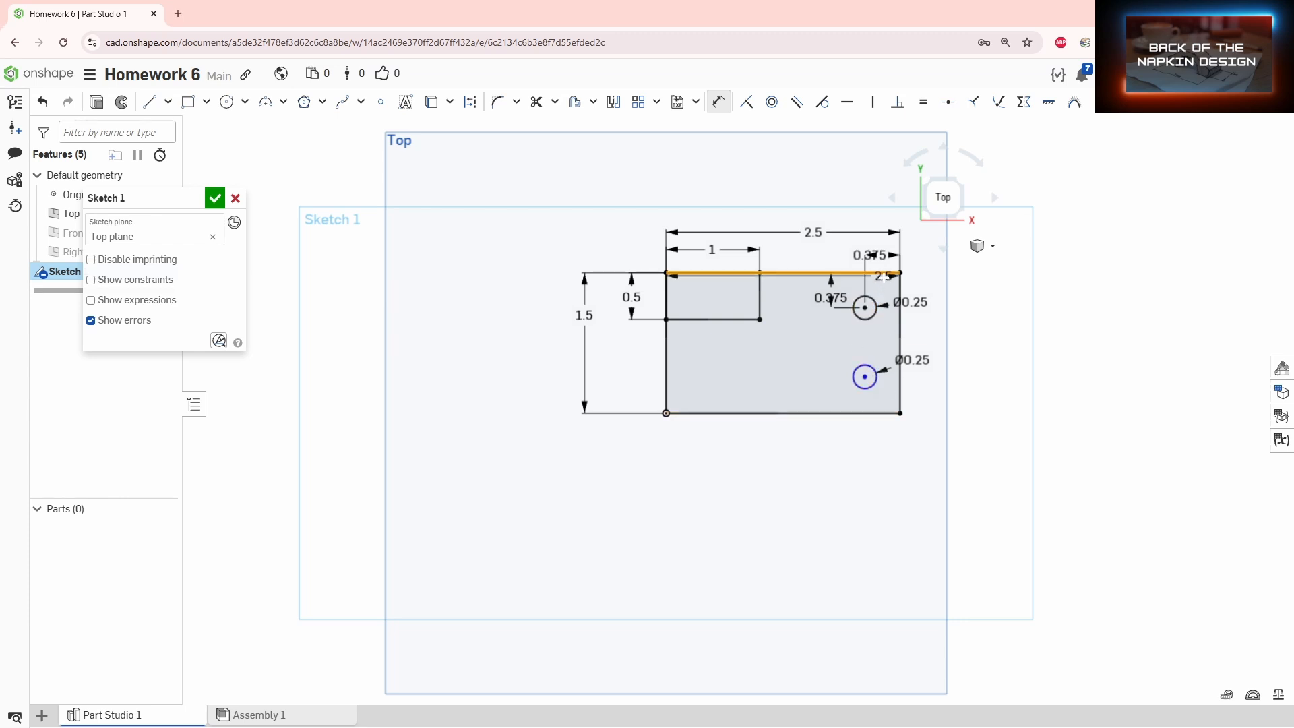
pyautogui.click(864, 376)
pyautogui.click(990, 321)
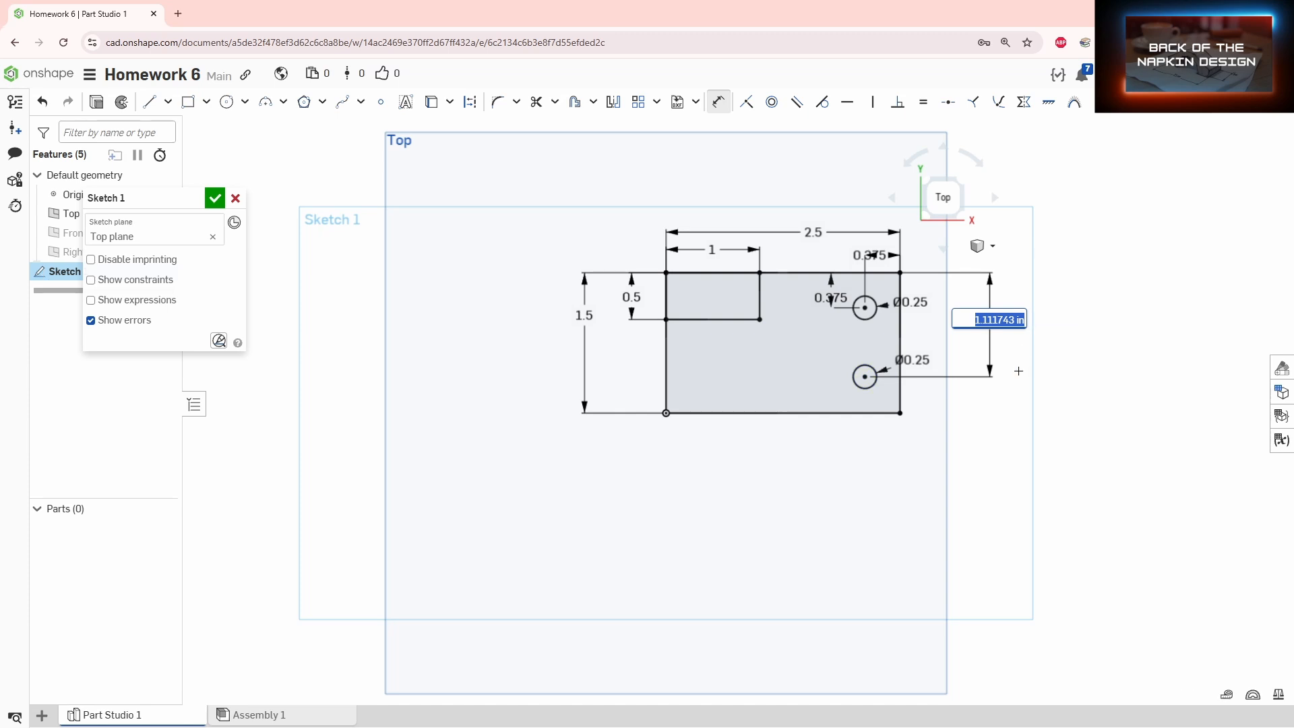
pyautogui.write('1.125')
pyautogui.press('Return')
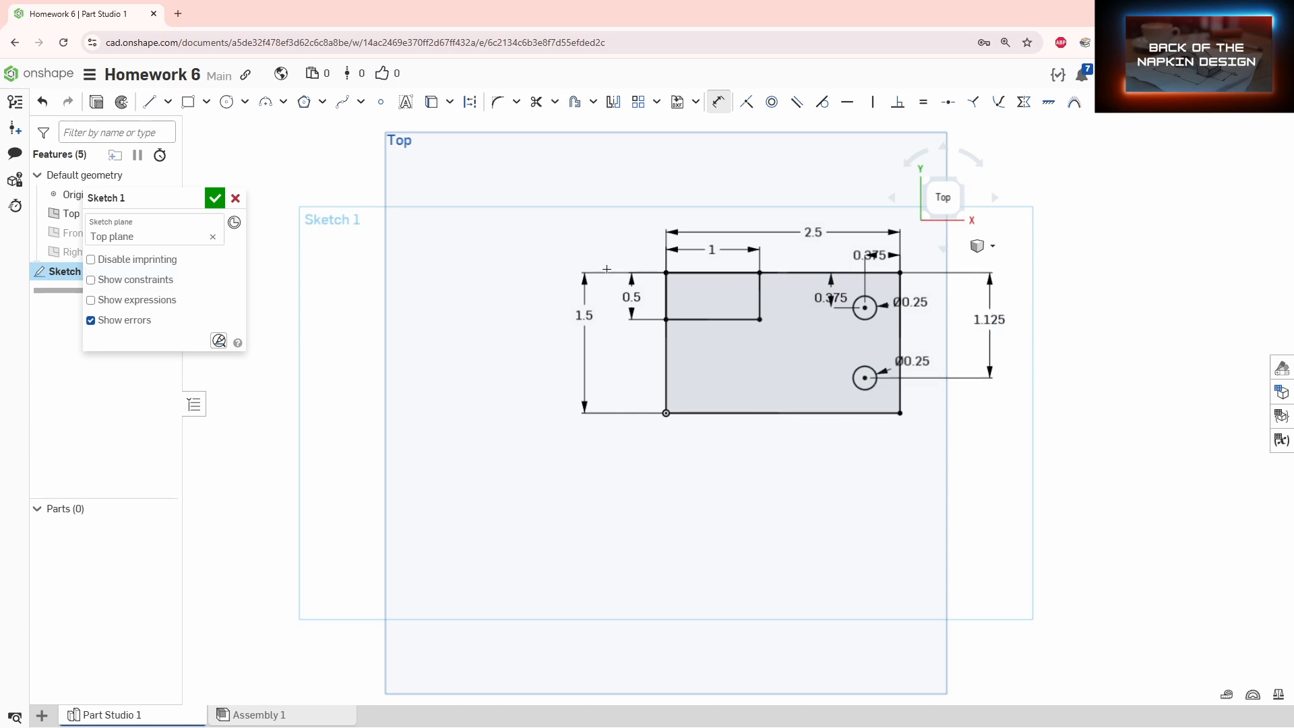
# Draw a third circle about 0.37 in in diameter near the lower-left corner, level with the lower-right circle.
pyautogui.click(227, 102)
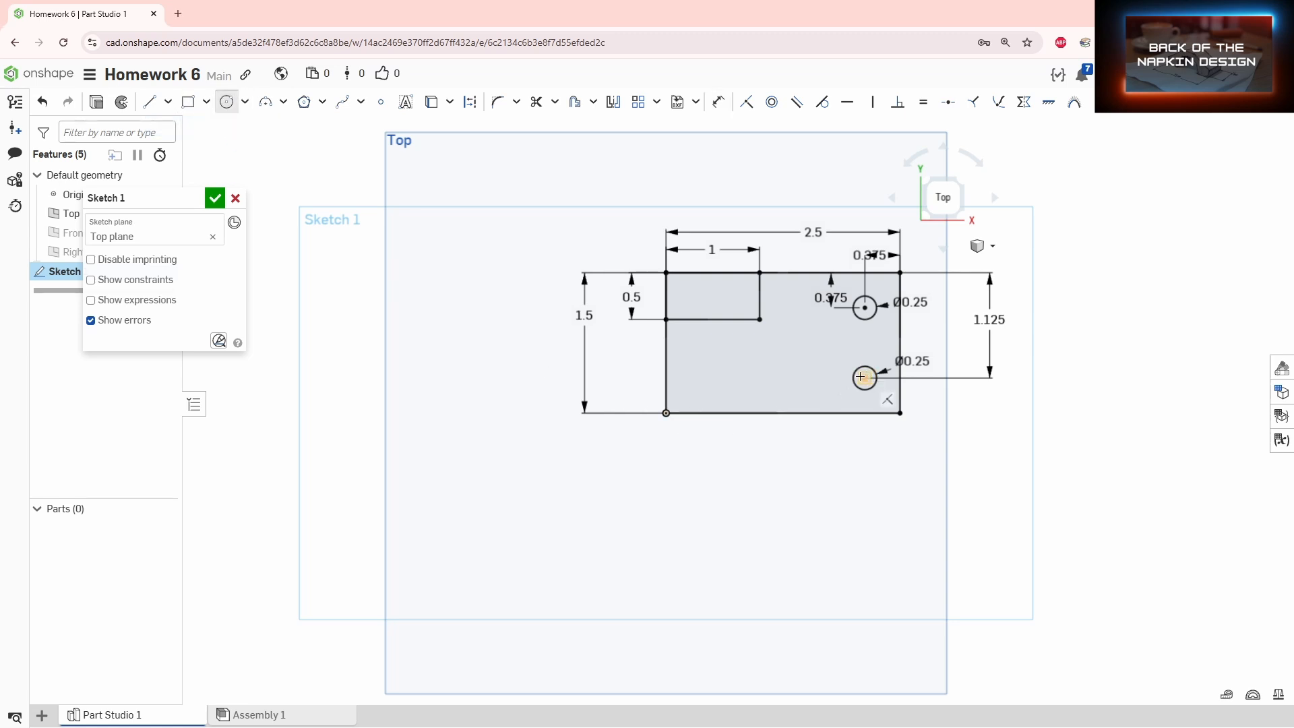
pyautogui.click(704, 378)
pyautogui.click(718, 388)
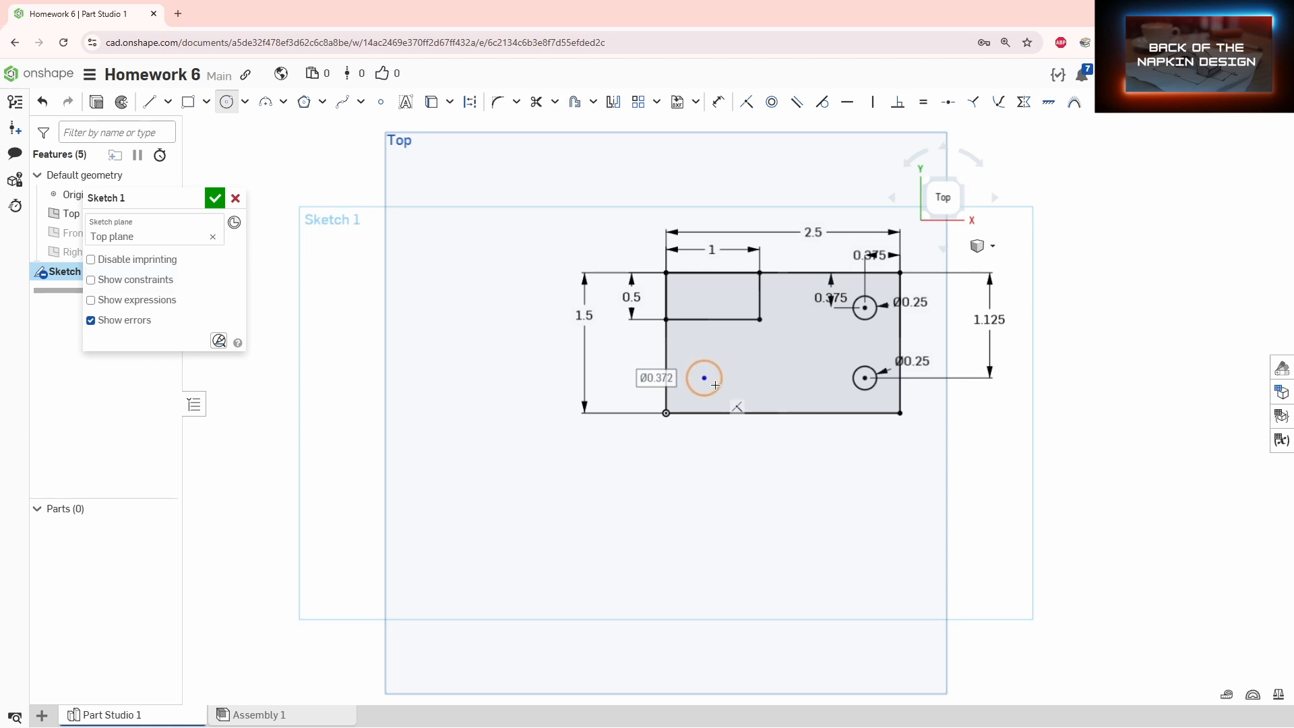
# Dimension the lower-left circle's diameter as 0.25 in.
pyautogui.press('d')
pyautogui.click(717, 382)
pyautogui.click(748, 389)
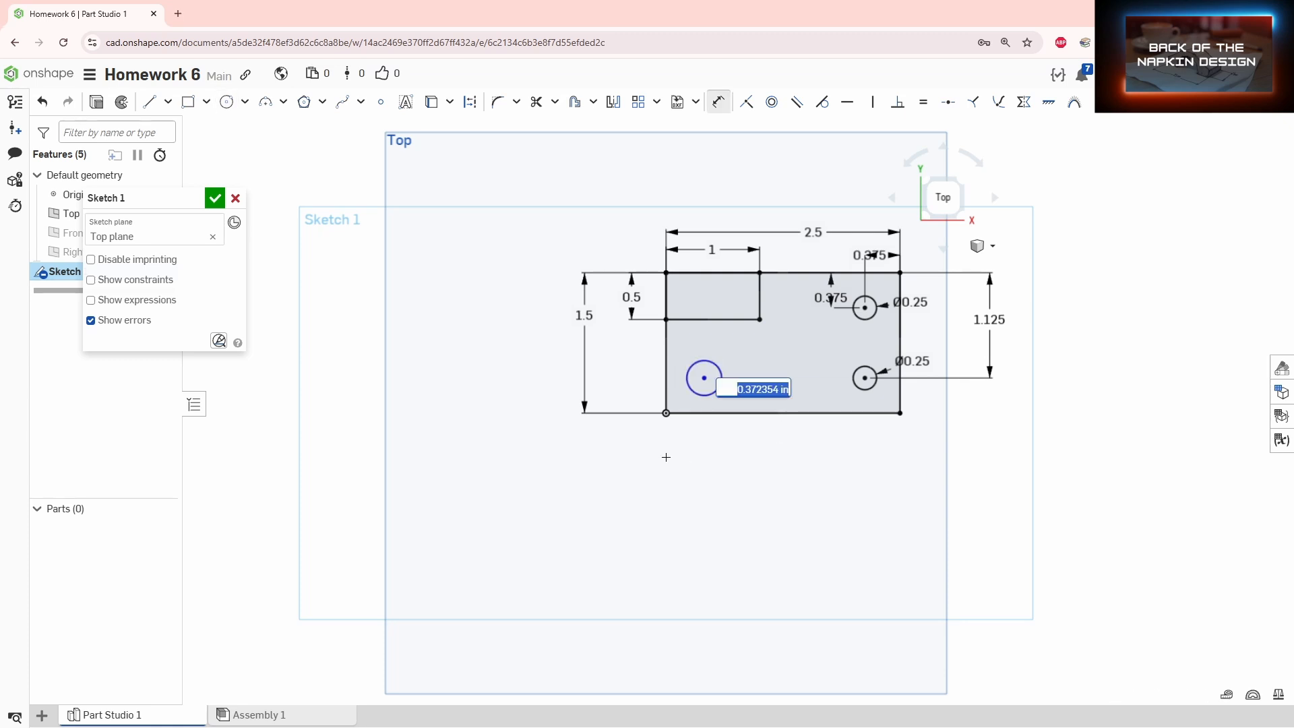
pyautogui.write('0.25')
pyautogui.press('Return')
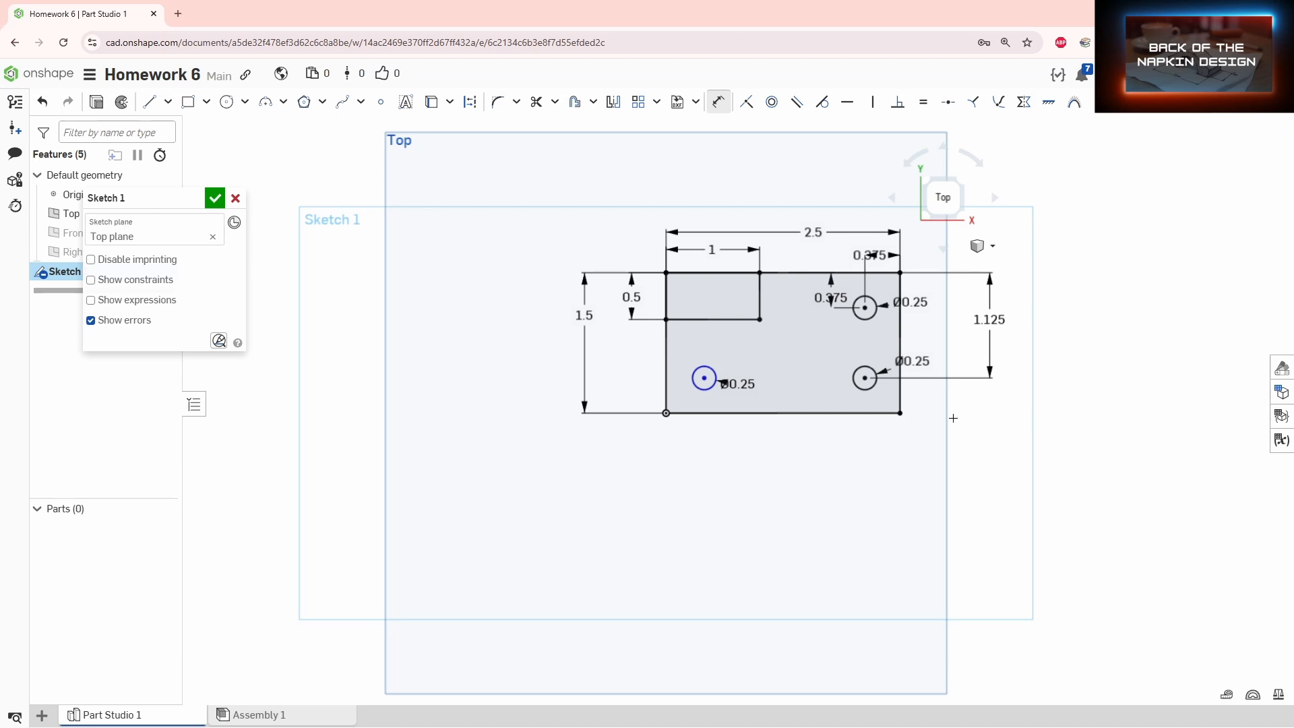
# Dimension the horizontal distance between the centers of the two lower circles as 0.75 in.
pyautogui.press('d')
pyautogui.click(865, 377)
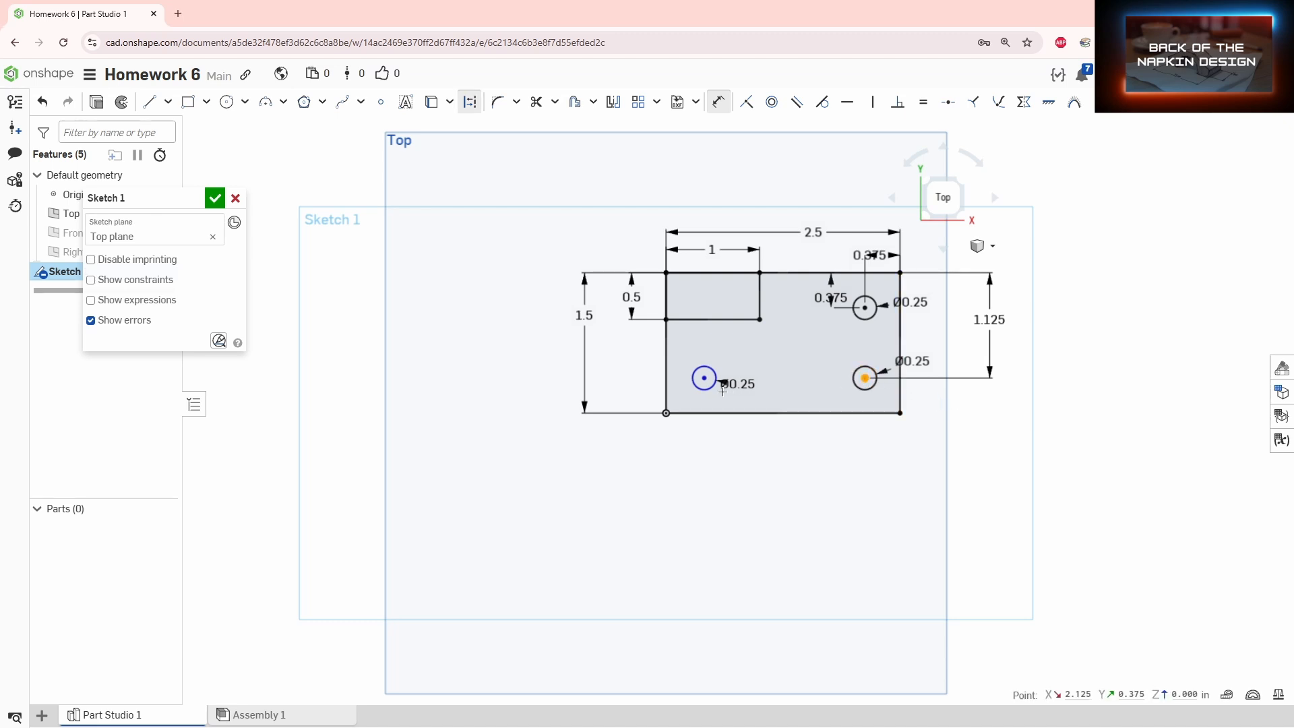
pyautogui.click(705, 379)
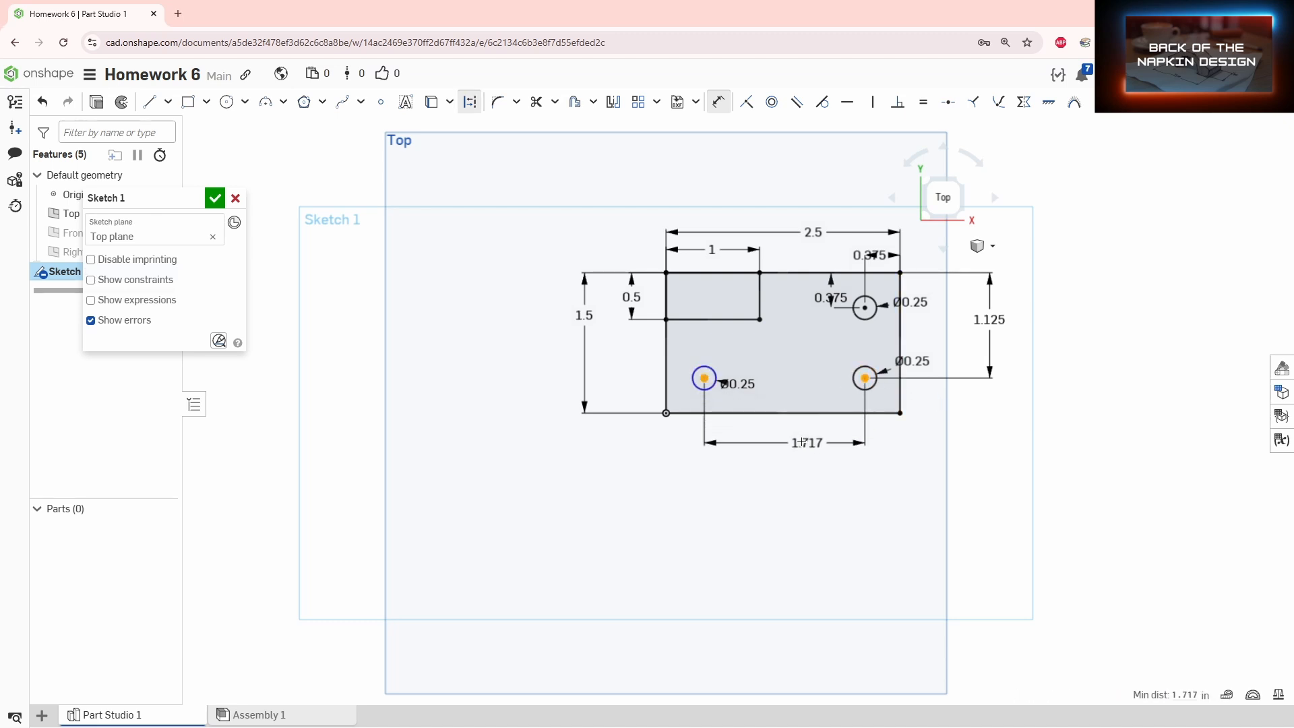
pyautogui.click(786, 481)
pyautogui.write('0.75')
pyautogui.press('Return')
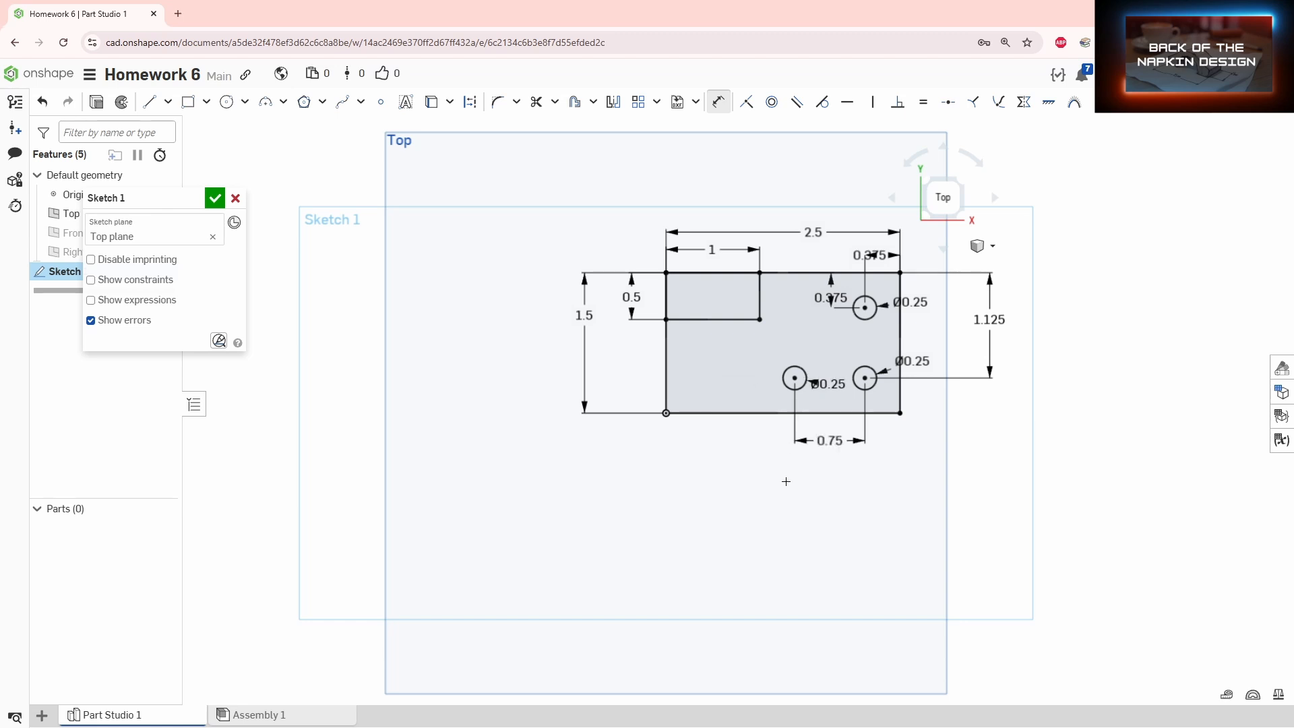
# Change the horizontal spacing between the two lower circles to 1.75 in and finish the sketch.
pyautogui.doubleClick(831, 441)
pyautogui.press('Return')
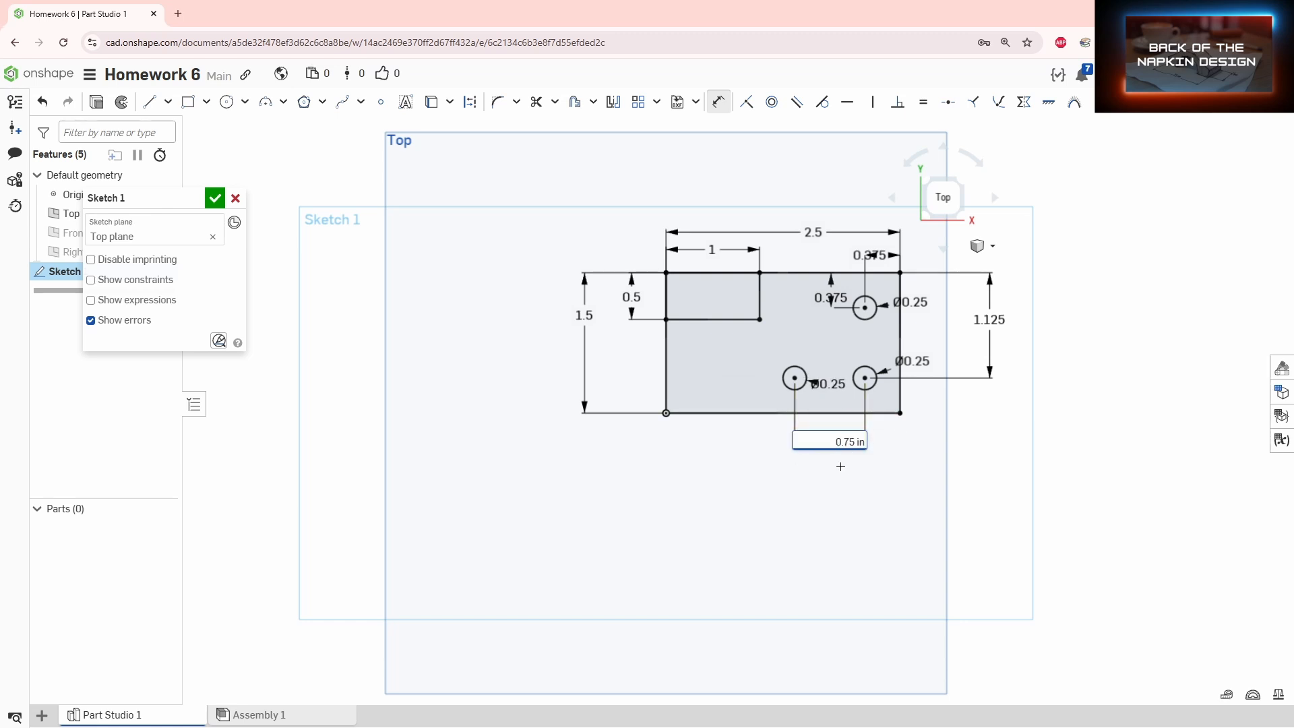
pyautogui.write('1')
pyautogui.press('Return')
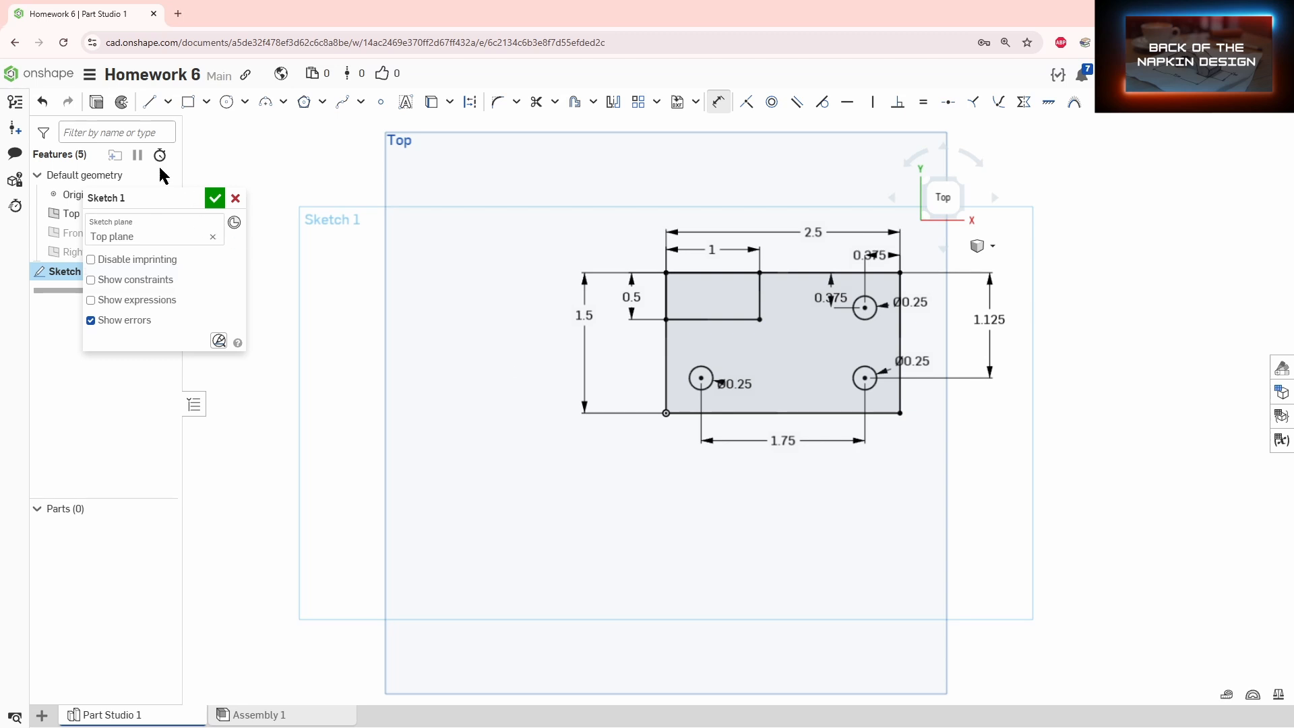
pyautogui.moveTo(187, 205); pyautogui.dragTo(315, 259)
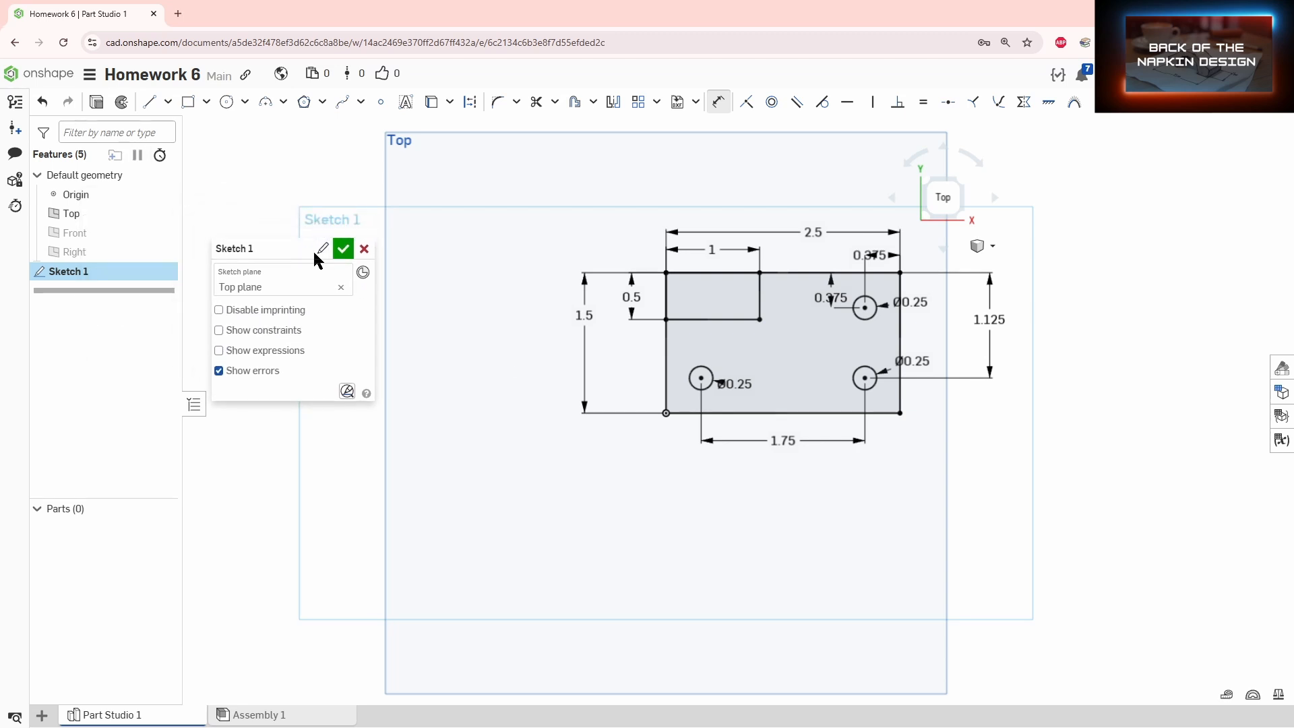
pyautogui.click(343, 249)
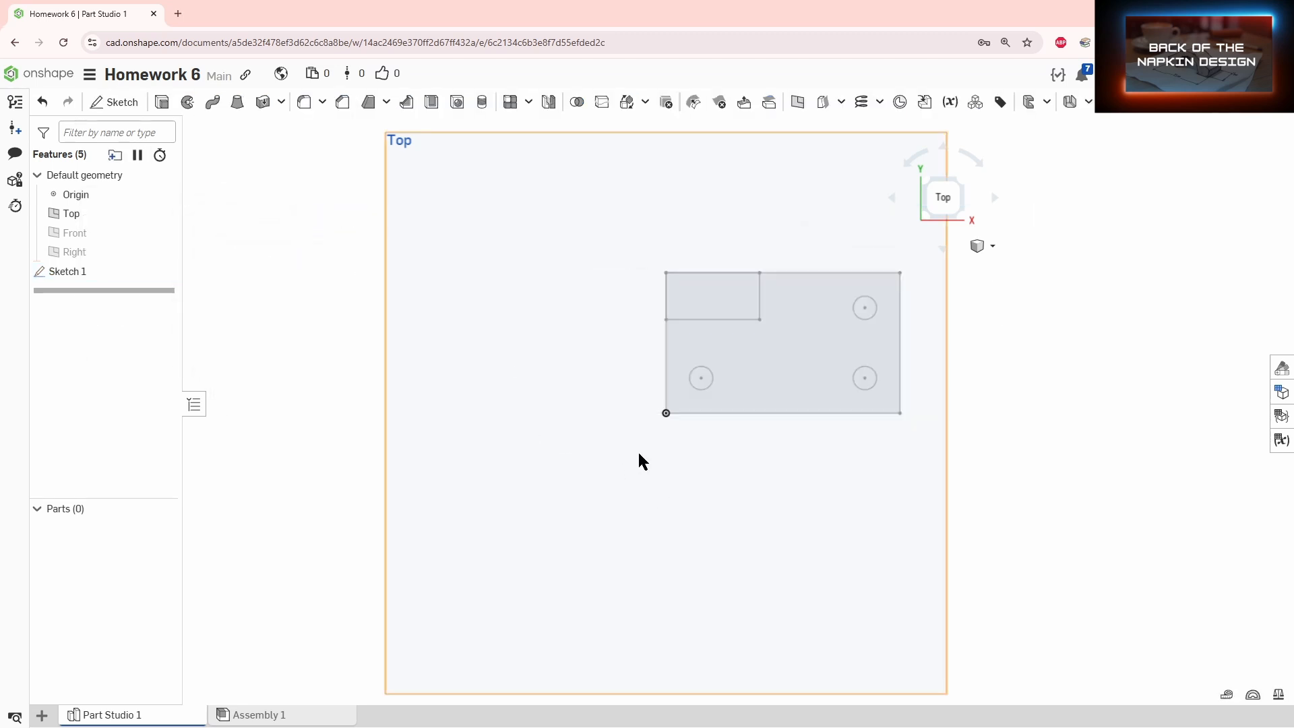
# Extrude the plate region and the small corner rectangle 0.25 in downward as a new solid, leaving the three circles as holes.
pyautogui.click(161, 102)
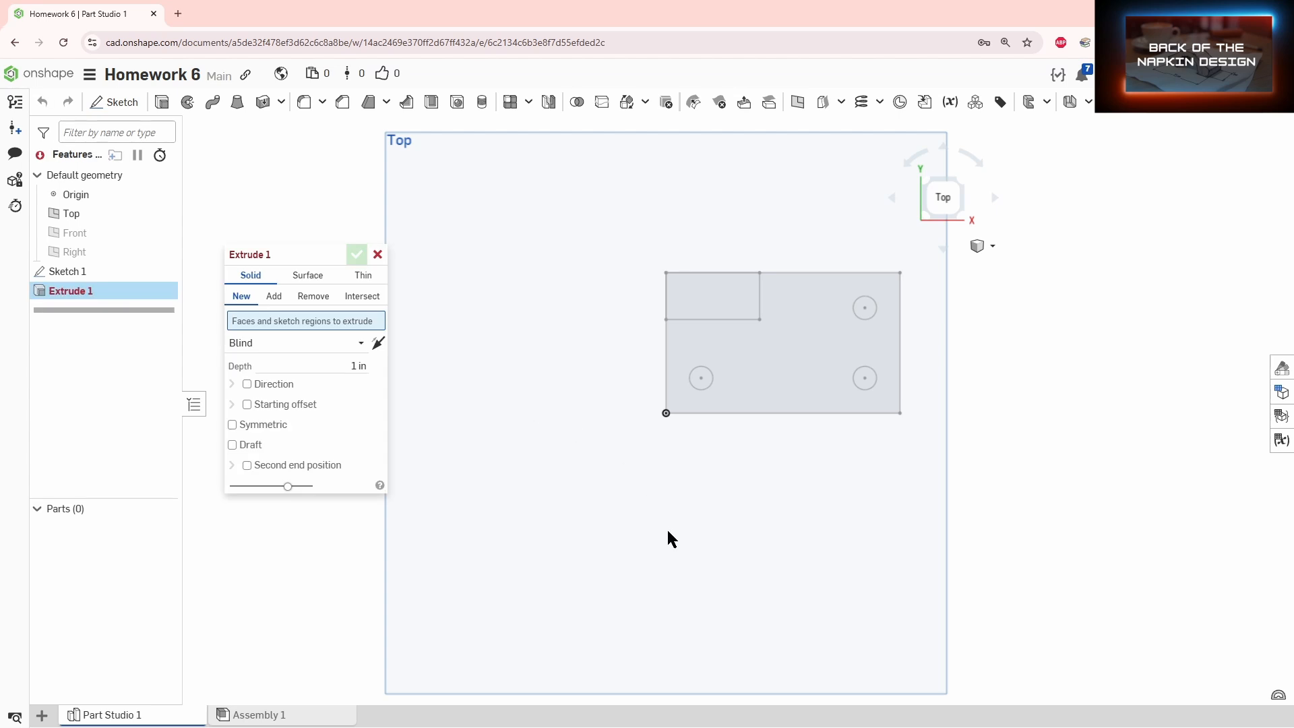
pyautogui.moveTo(742, 543)
pyautogui.mouseDown(button='right')
pyautogui.moveTo(664, 477)
pyautogui.moveTo(639, 505)
pyautogui.moveTo(694, 528)
pyautogui.mouseUp(button='right')
pyautogui.click(803, 339)
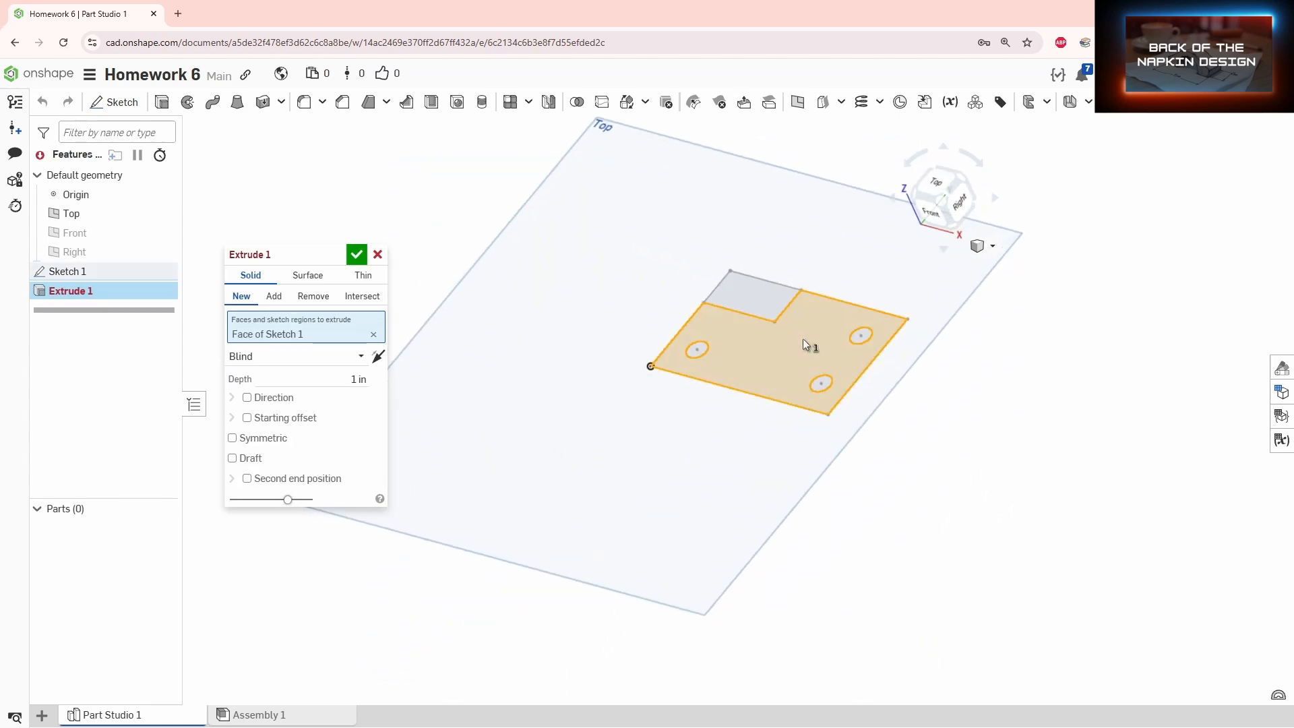
pyautogui.click(746, 298)
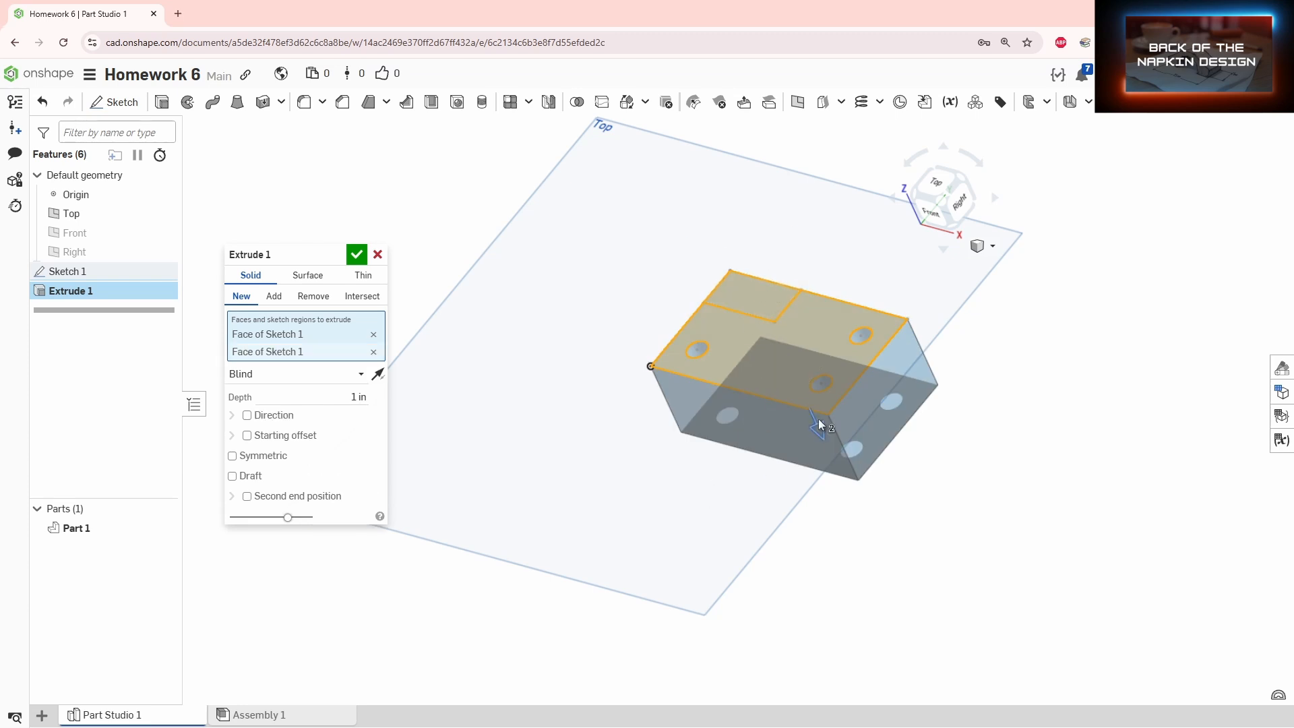
pyautogui.click(378, 375)
pyautogui.click(378, 375)
pyautogui.click(344, 394)
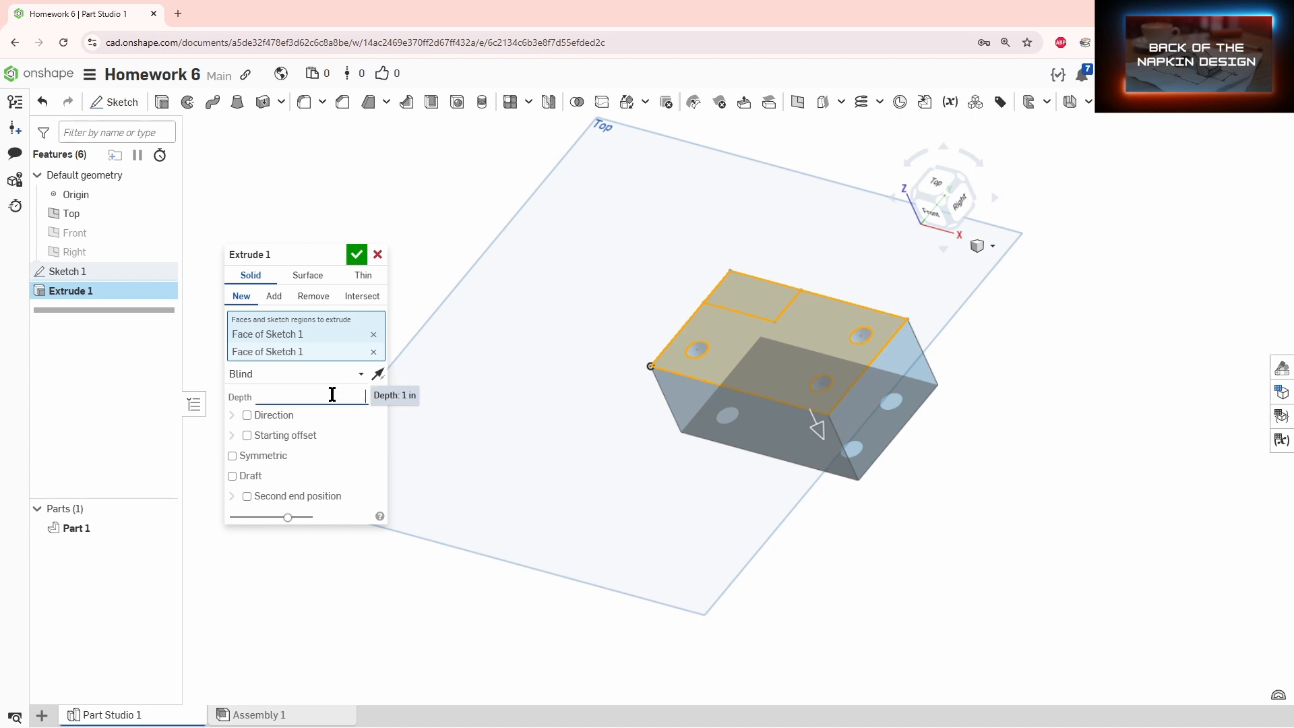
pyautogui.write('0.25')
pyautogui.press('Return')
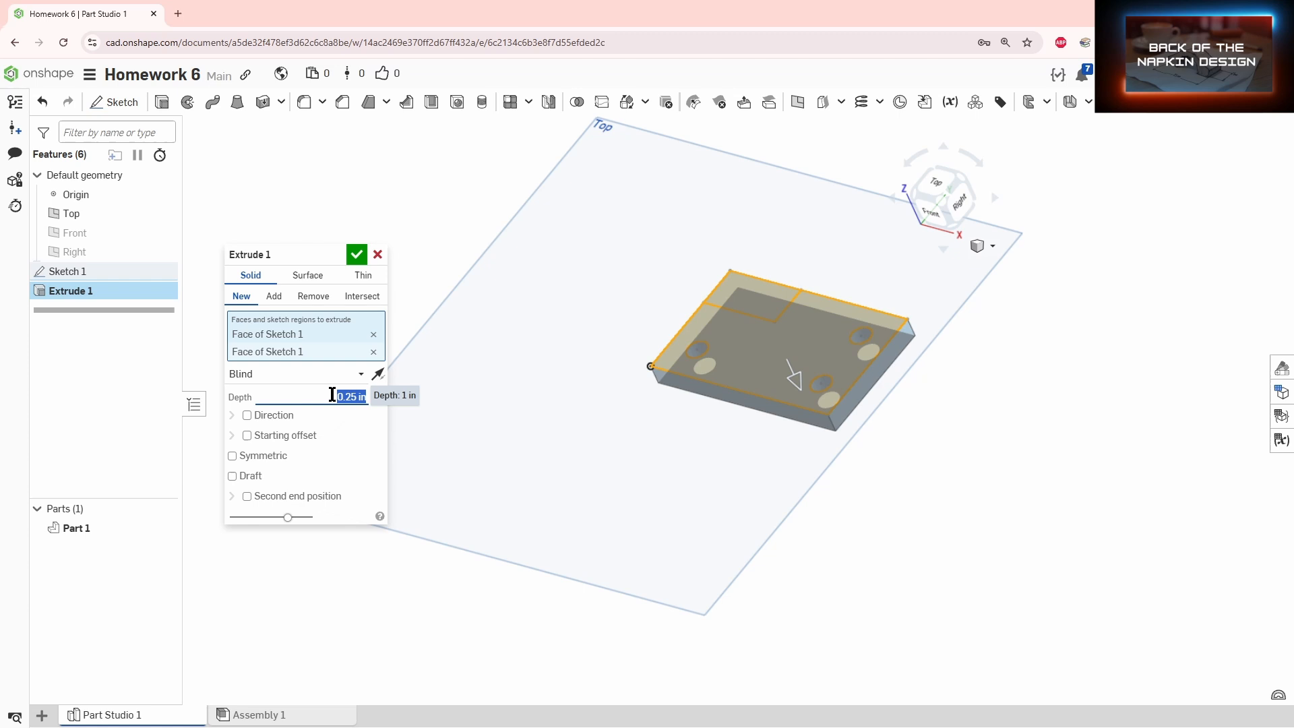
pyautogui.click(357, 254)
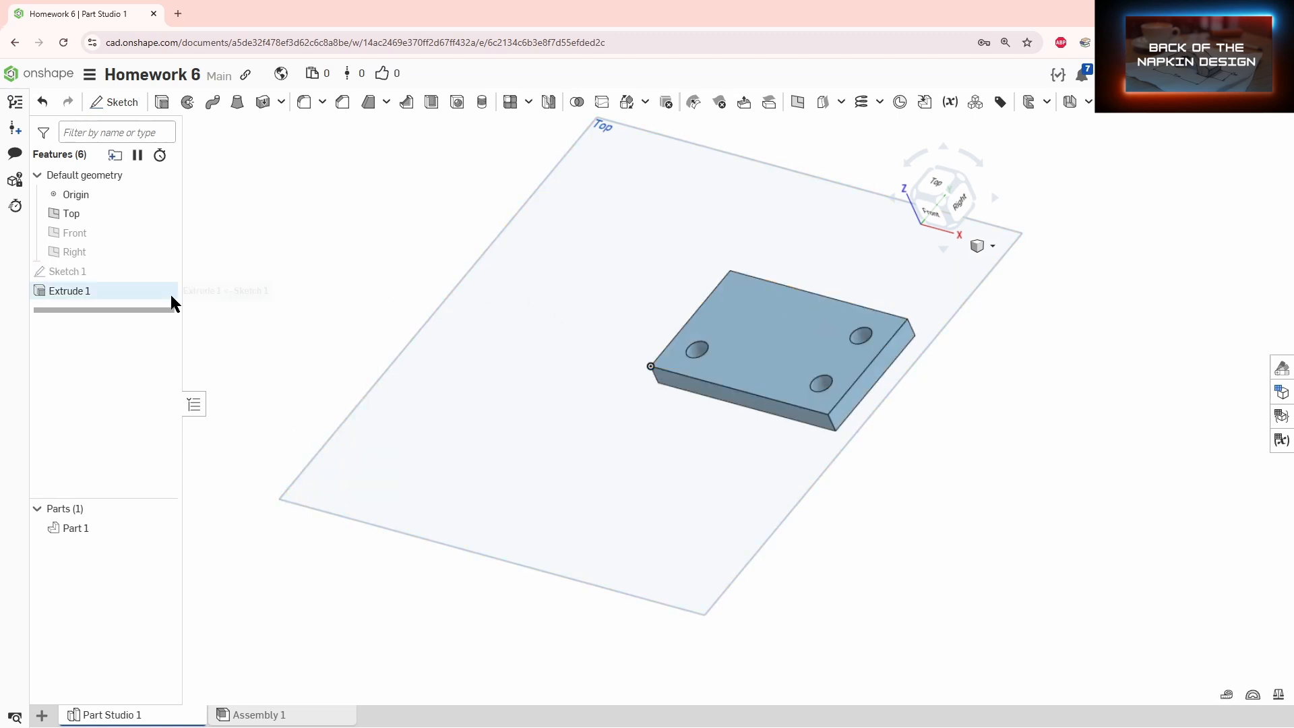
# Show Sketch 1 again on top of the extruded plate.
pyautogui.click(162, 271)
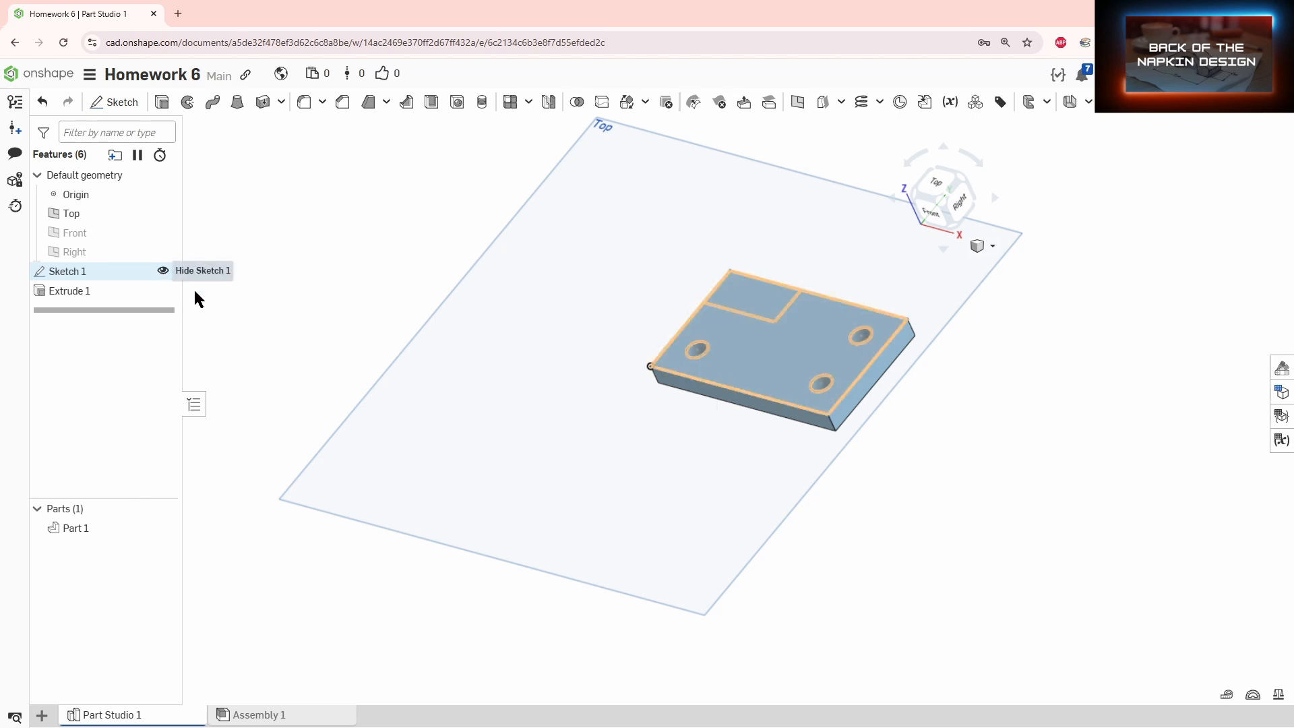
pyautogui.moveTo(587, 476); pyautogui.dragTo(652, 471, button='right')
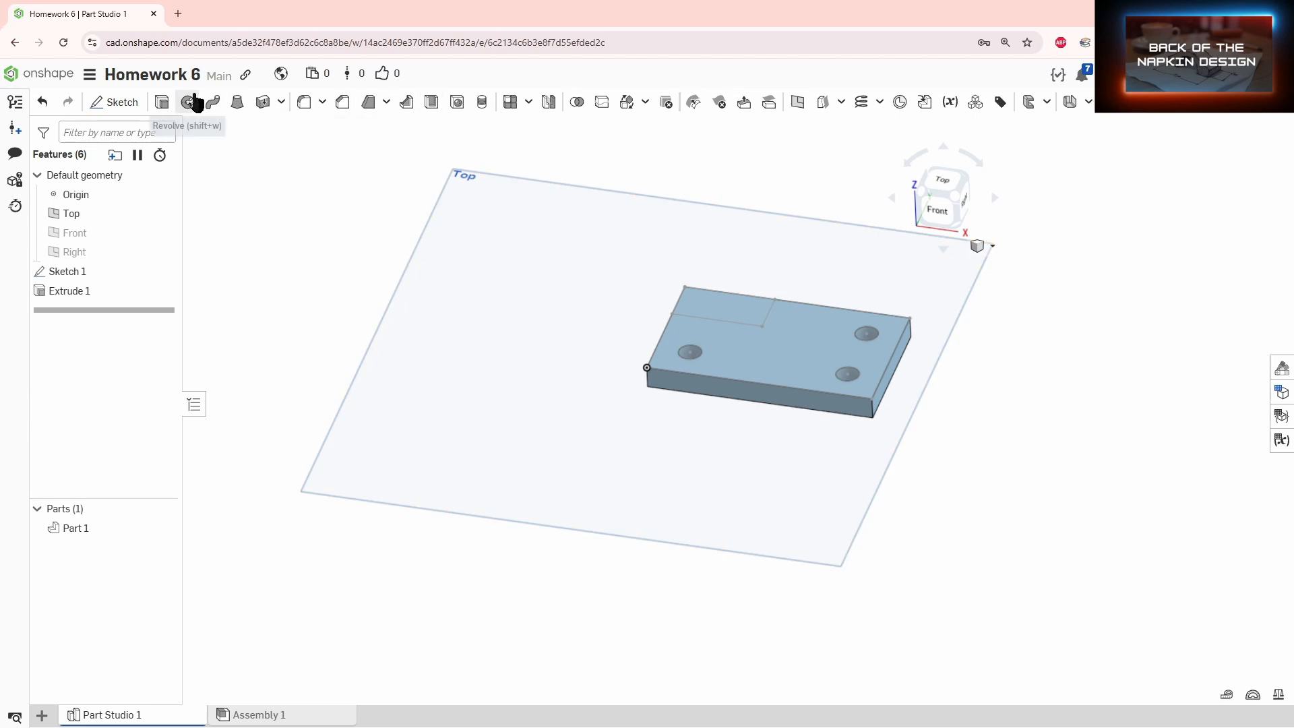
# Extrude the small corner rectangle of Sketch 1 upward 1.5 in, adding it to the base plate as an upright block.
pyautogui.click(159, 104)
pyautogui.click(741, 315)
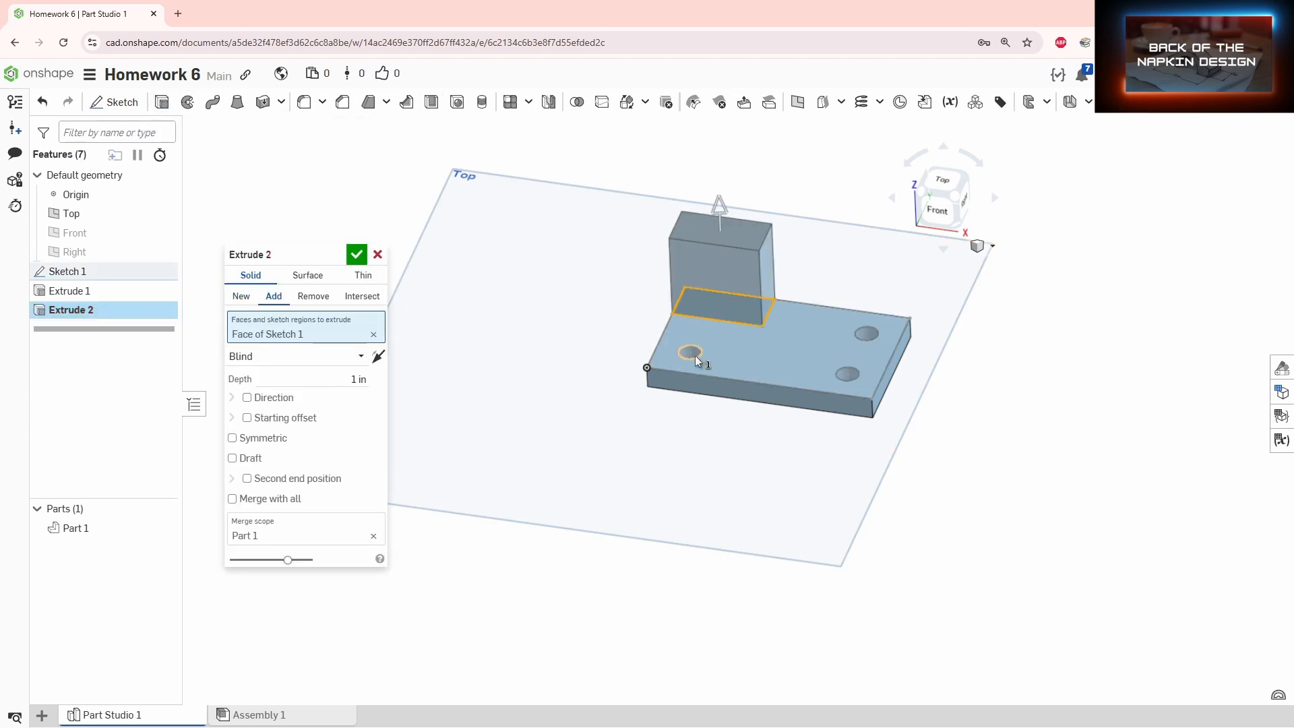
pyautogui.click(359, 378)
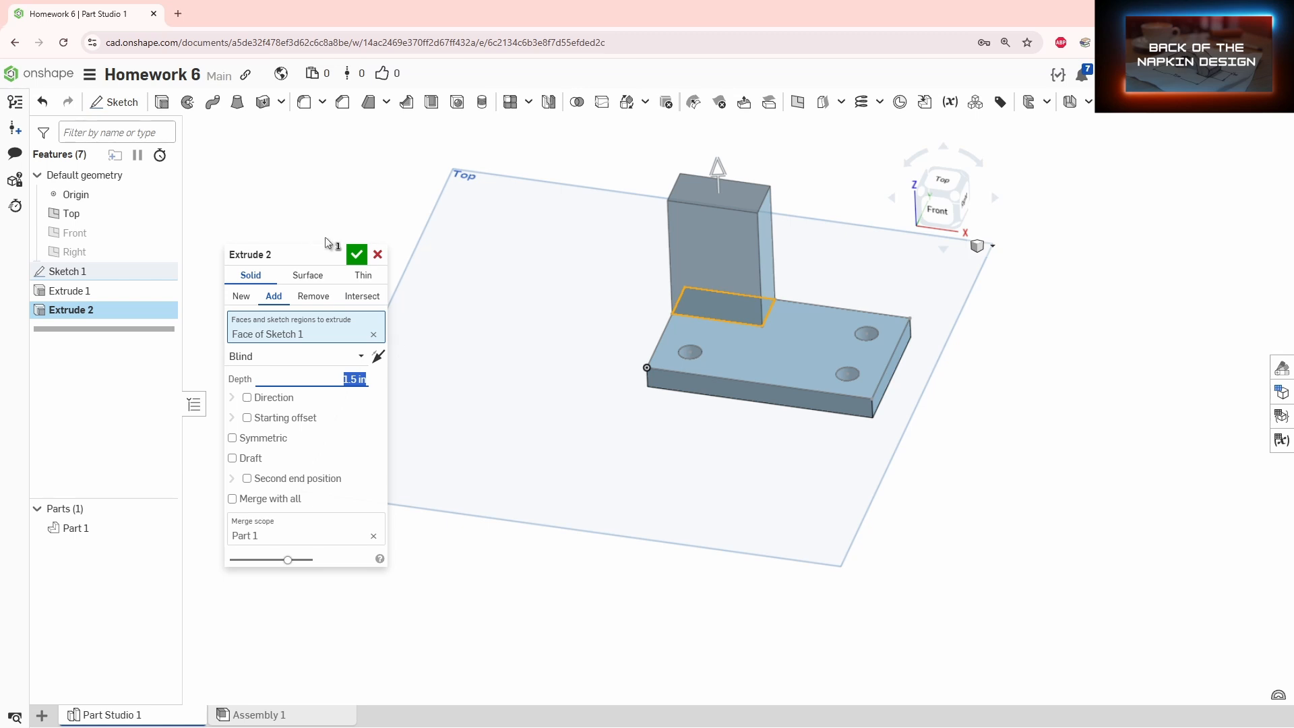
pyautogui.click(356, 254)
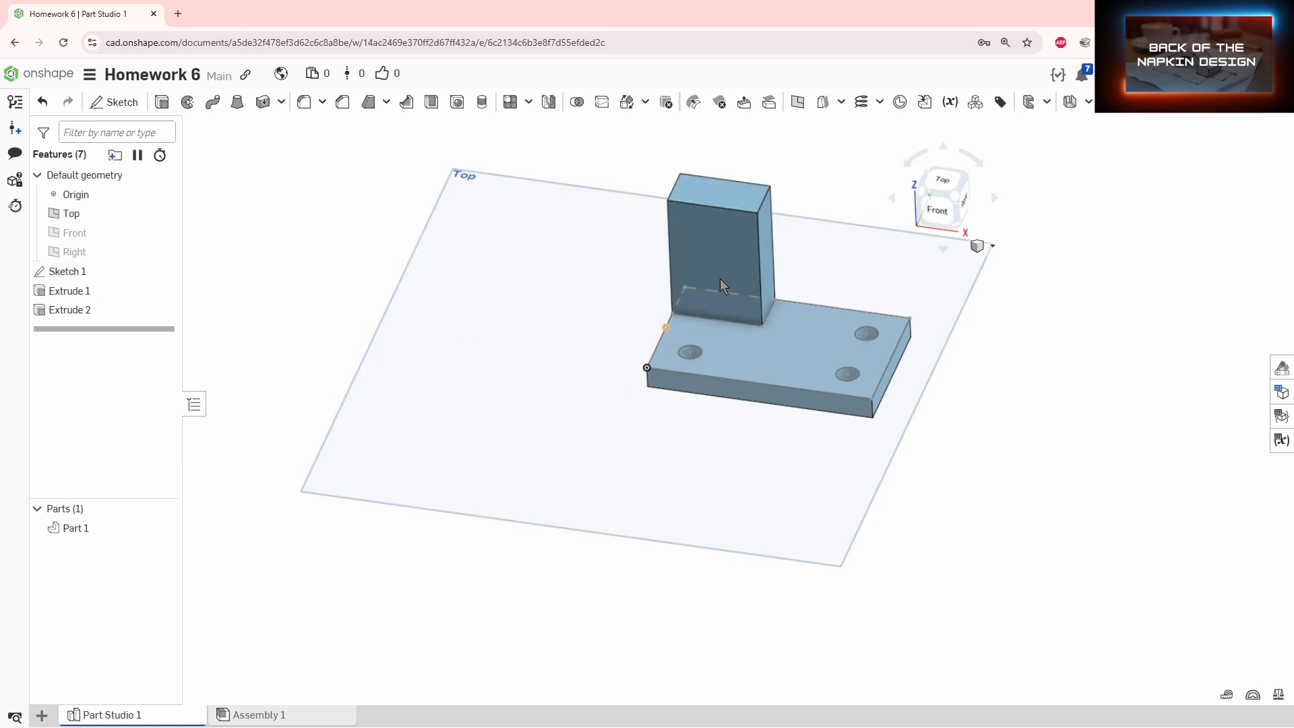
pyautogui.doubleClick(149, 310)
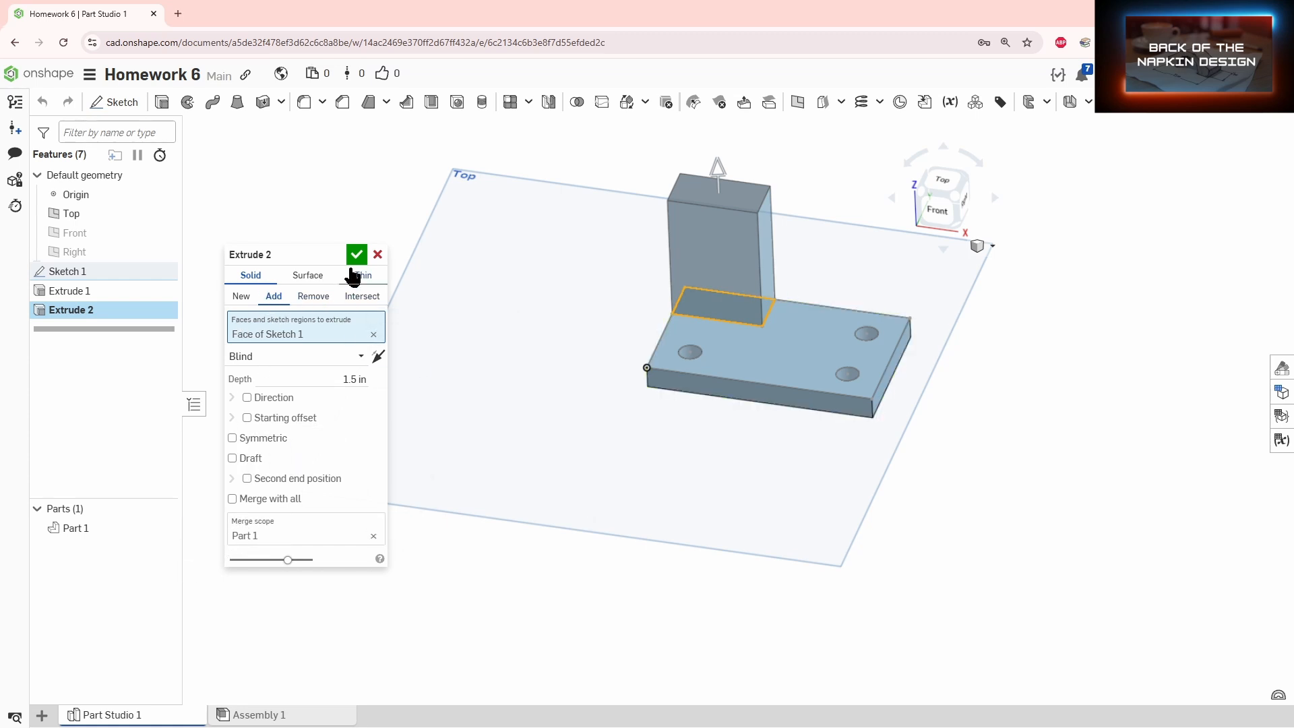
pyautogui.press('Escape')
# Sketch a circle on the front face of the upright block and set its diameter to 0.5 in.
pyautogui.moveTo(604, 393); pyautogui.dragTo(698, 570, button='right')
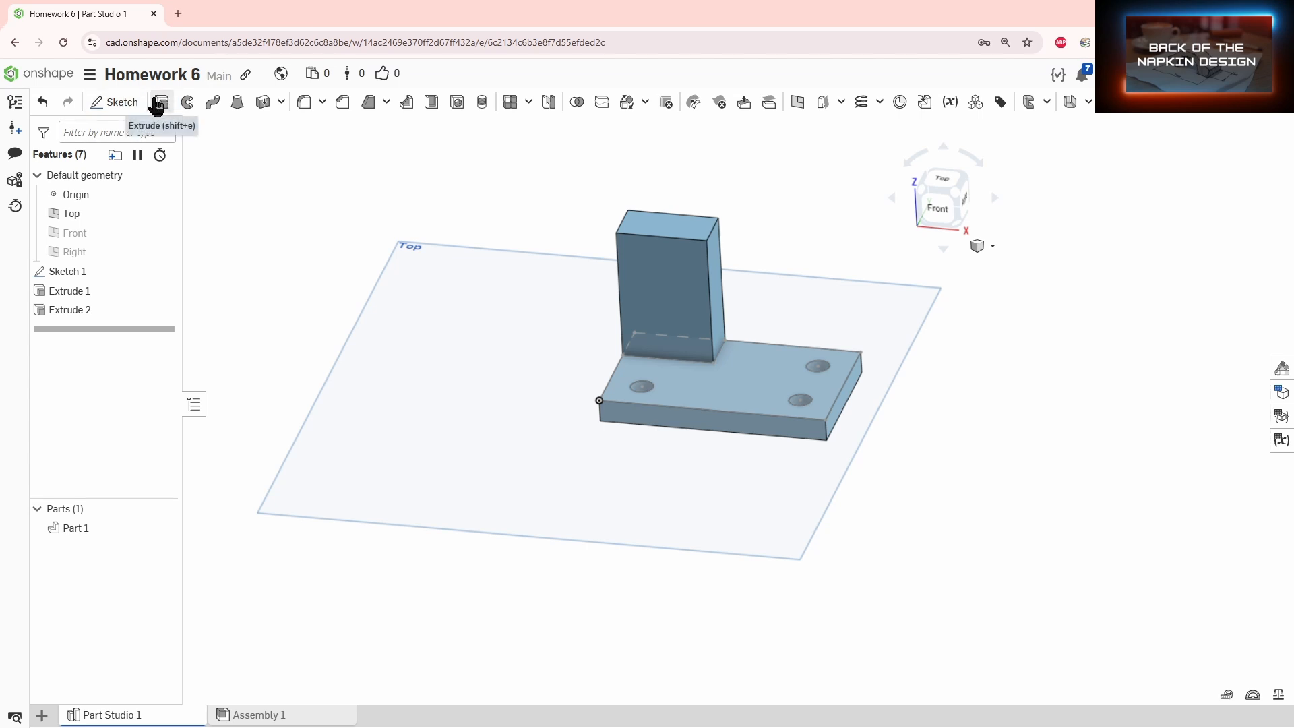
pyautogui.click(120, 102)
pyautogui.click(665, 307)
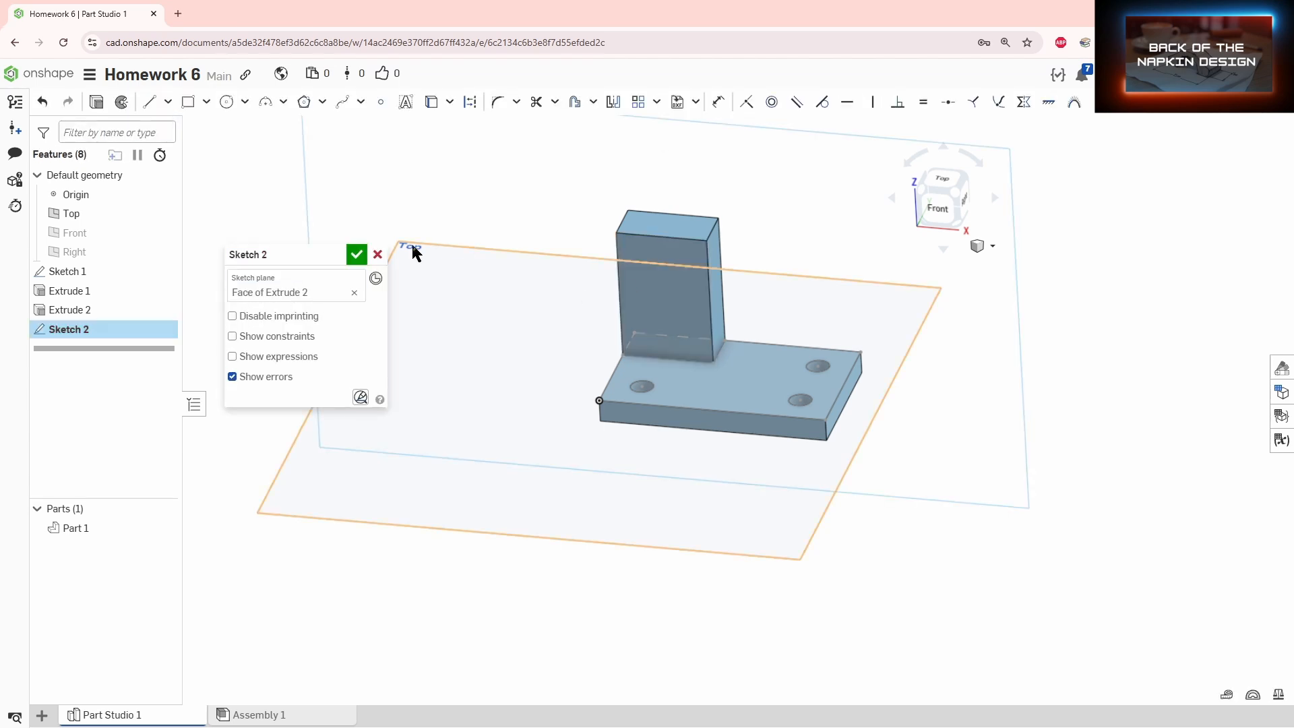
pyautogui.click(225, 103)
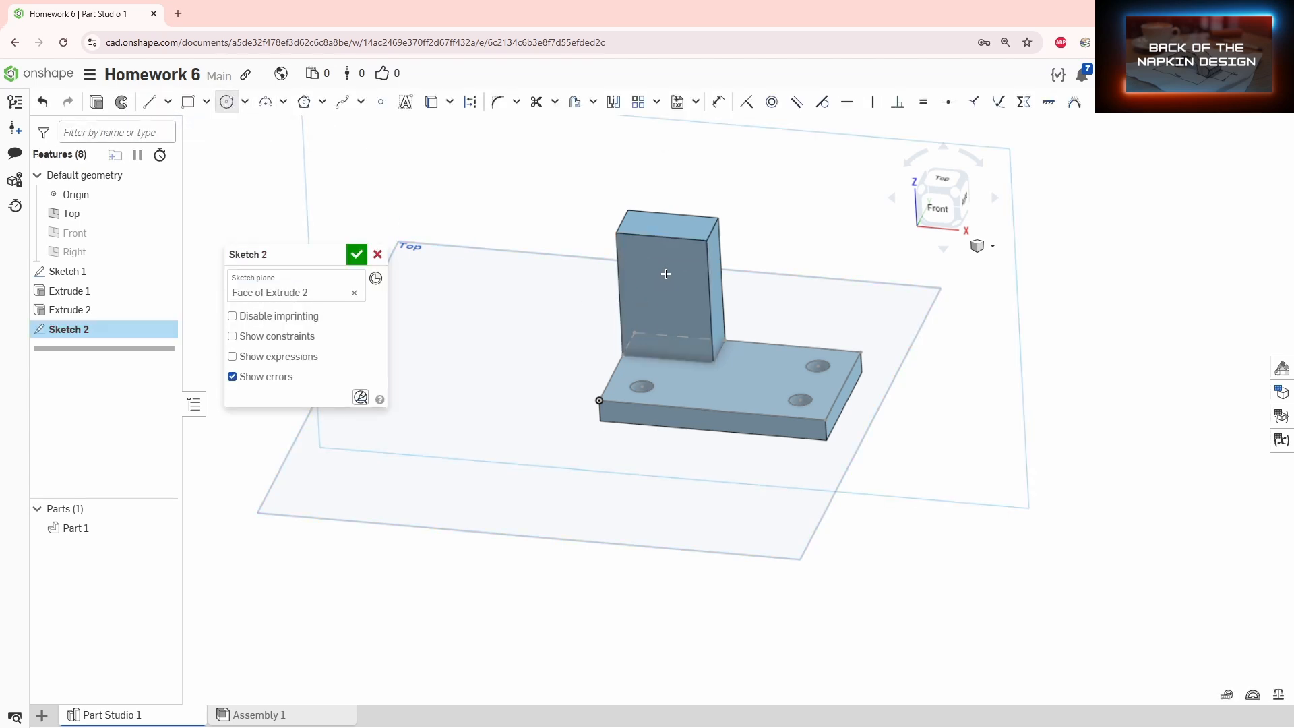
pyautogui.click(688, 293)
pyautogui.press('d')
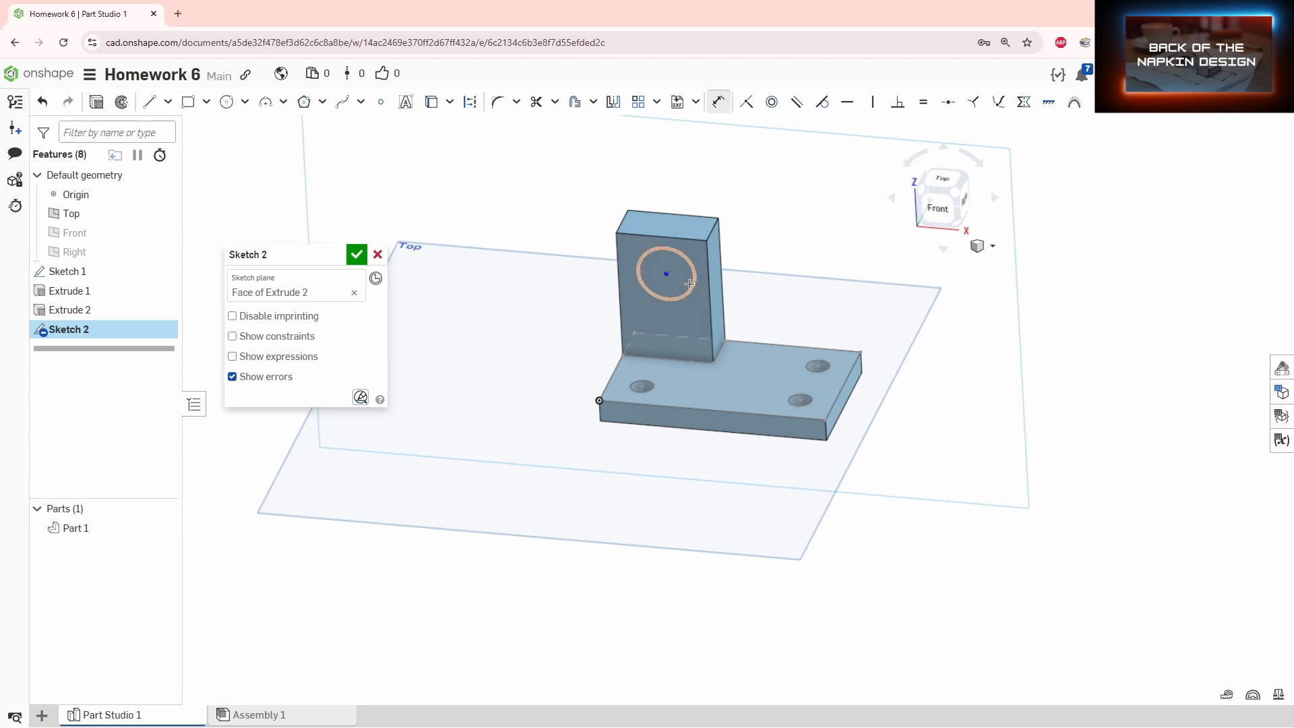
pyautogui.click(693, 281)
pyautogui.click(718, 264)
pyautogui.write('0.5')
pyautogui.press('Return')
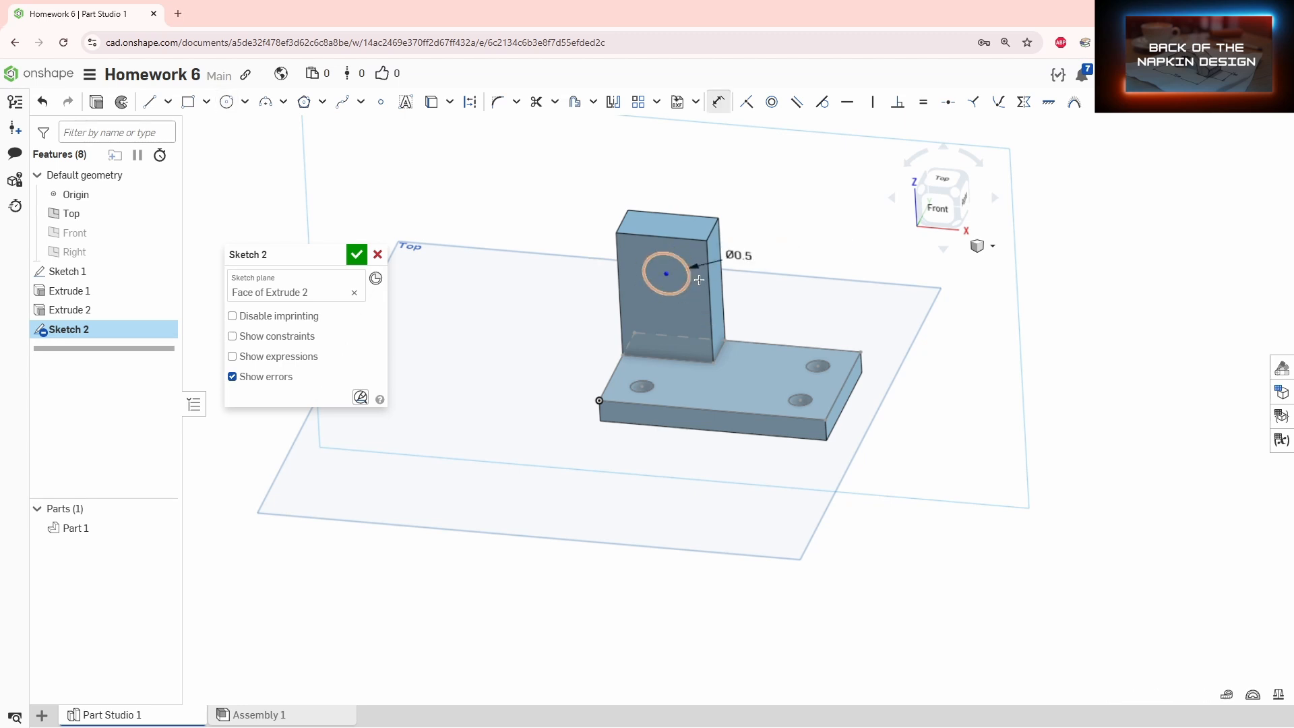
# Dimension the circle's center 0.5 in horizontally from the left edge of the upright block.
pyautogui.click(621, 276)
pyautogui.click(661, 273)
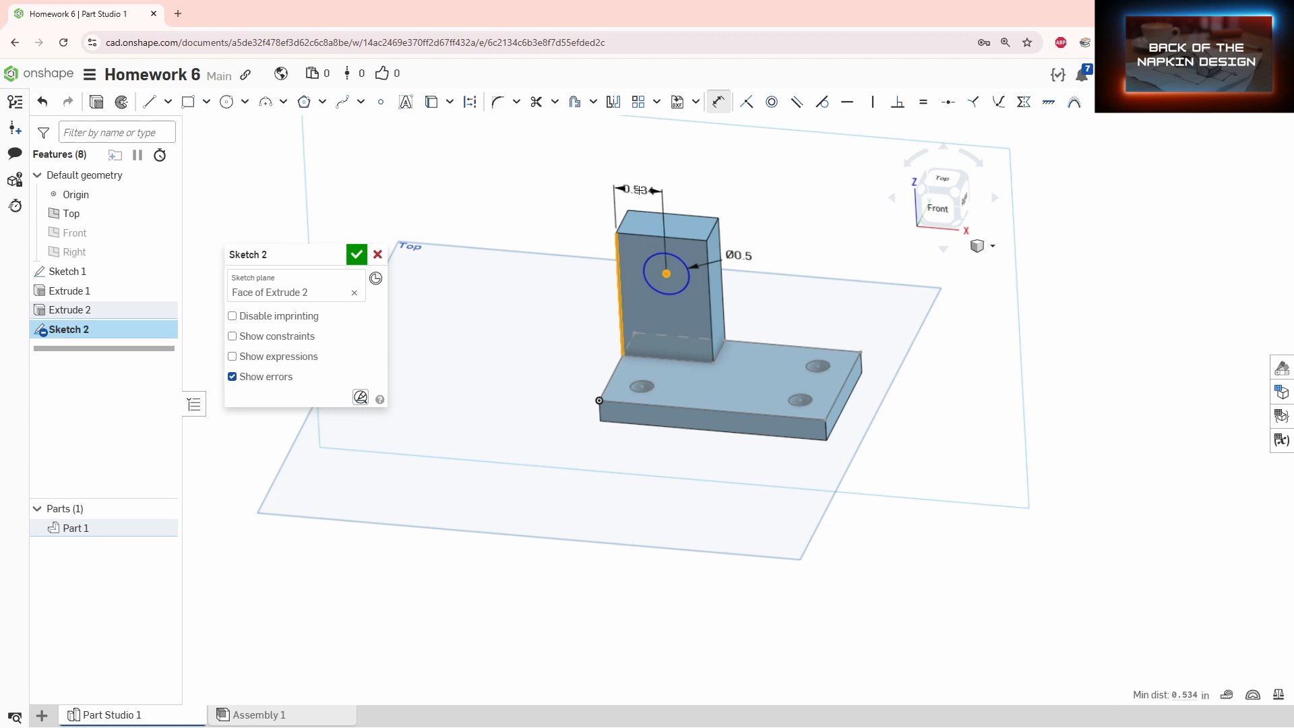
pyautogui.click(650, 231)
pyautogui.write('0.5')
pyautogui.press('Return')
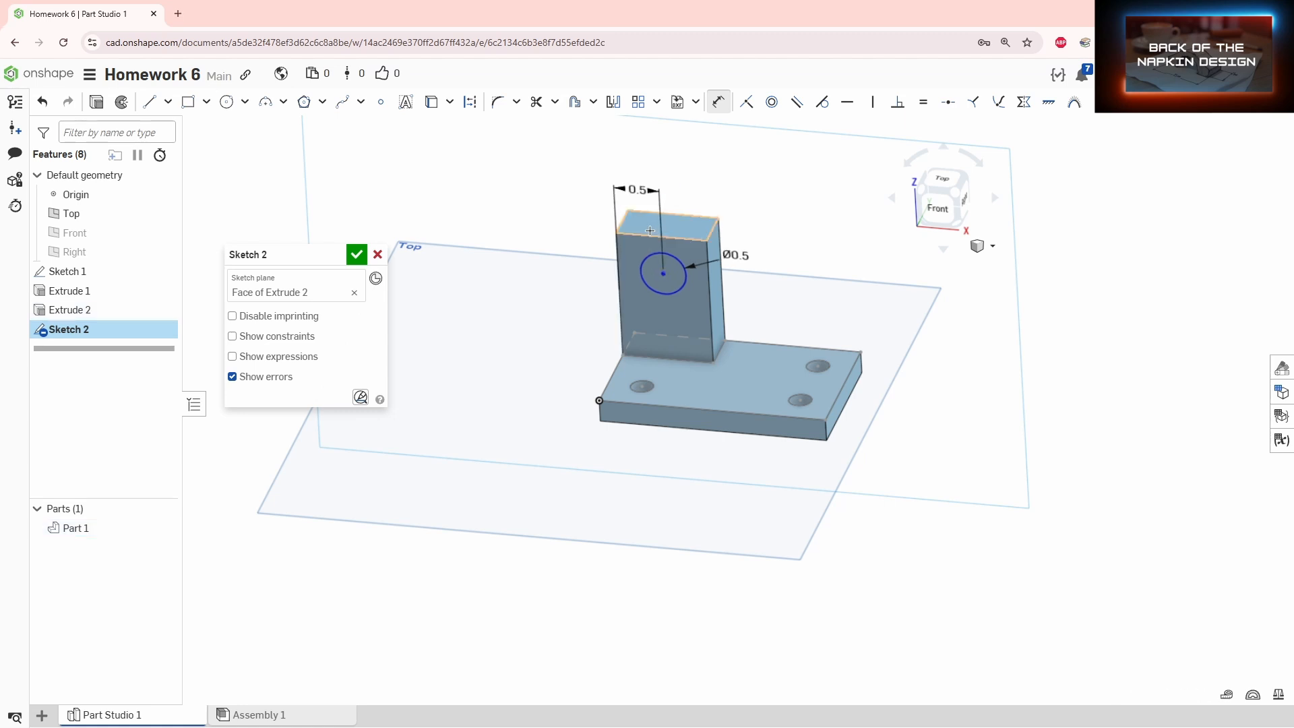
# Dimension the circle's center 0.5 in below the top edge of the upright block and finish the sketch.
pyautogui.click(650, 234)
pyautogui.click(663, 273)
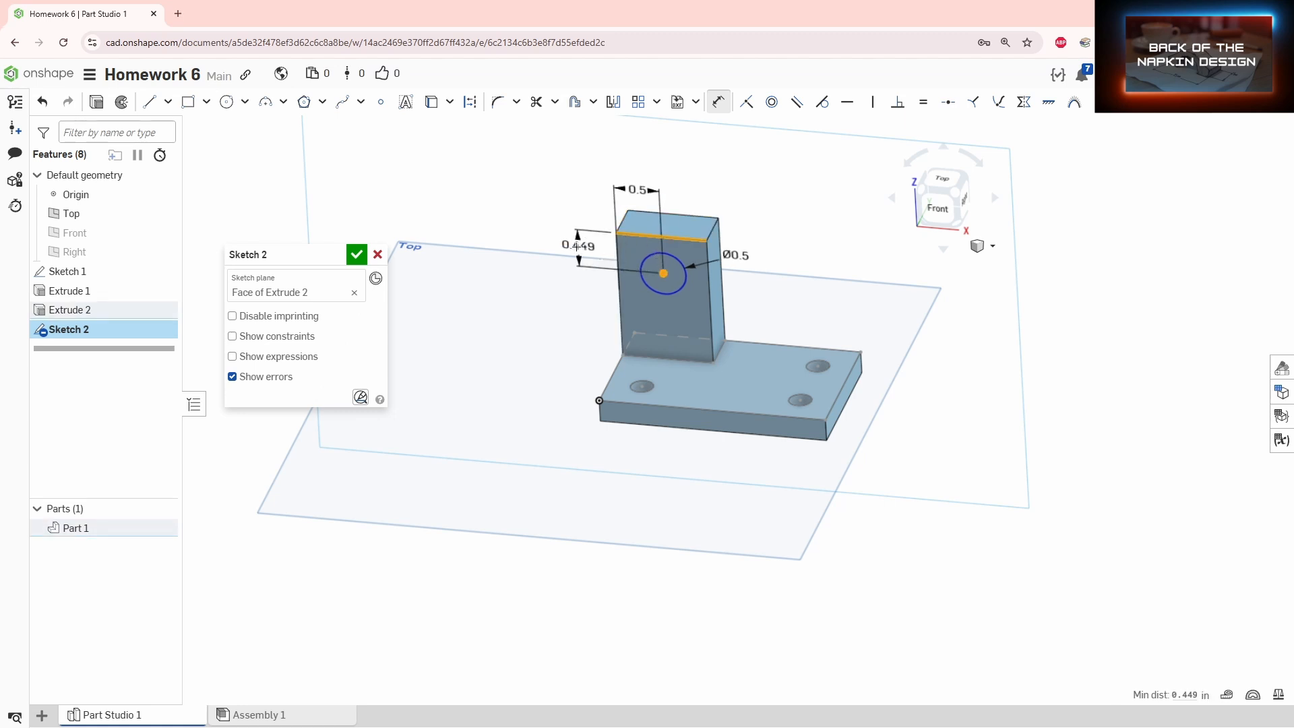
pyautogui.click(576, 248)
pyautogui.write('0.5')
pyautogui.press('Return')
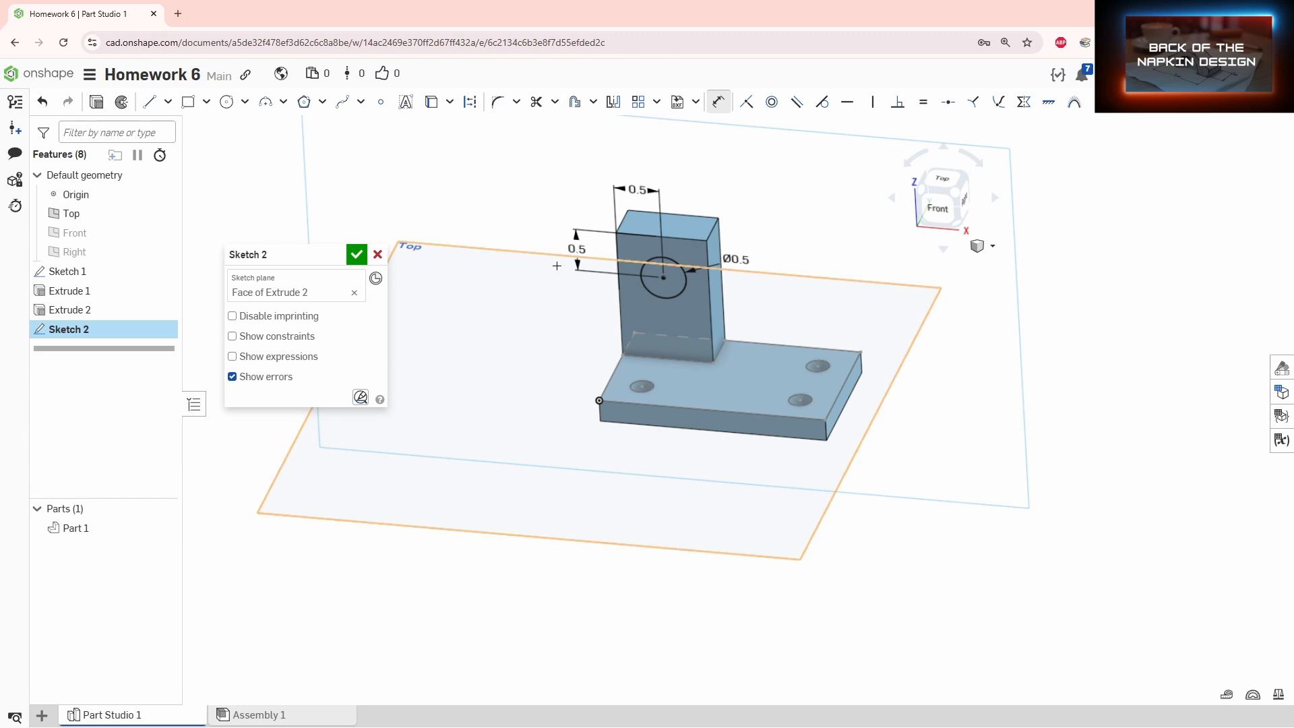
pyautogui.click(357, 255)
# Cut the circle through the upright block with a 1 in blind Extrude set to Remove.
pyautogui.click(162, 103)
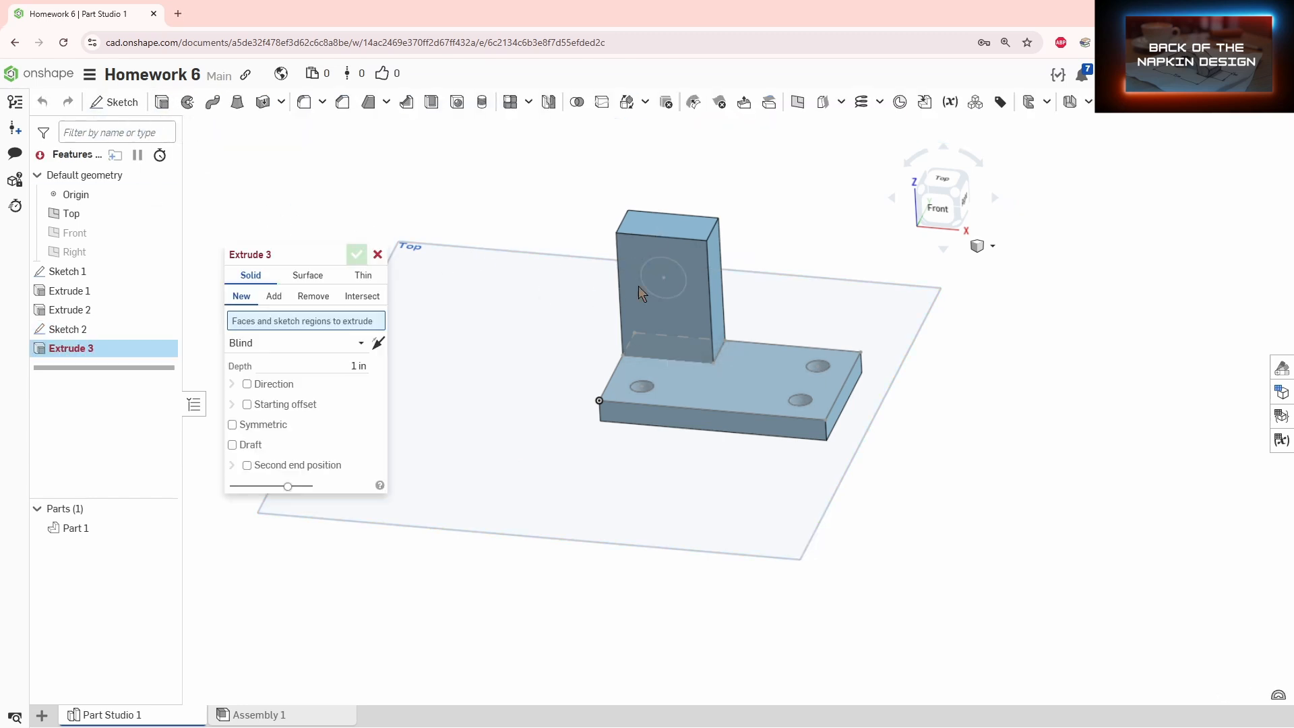
pyautogui.click(659, 276)
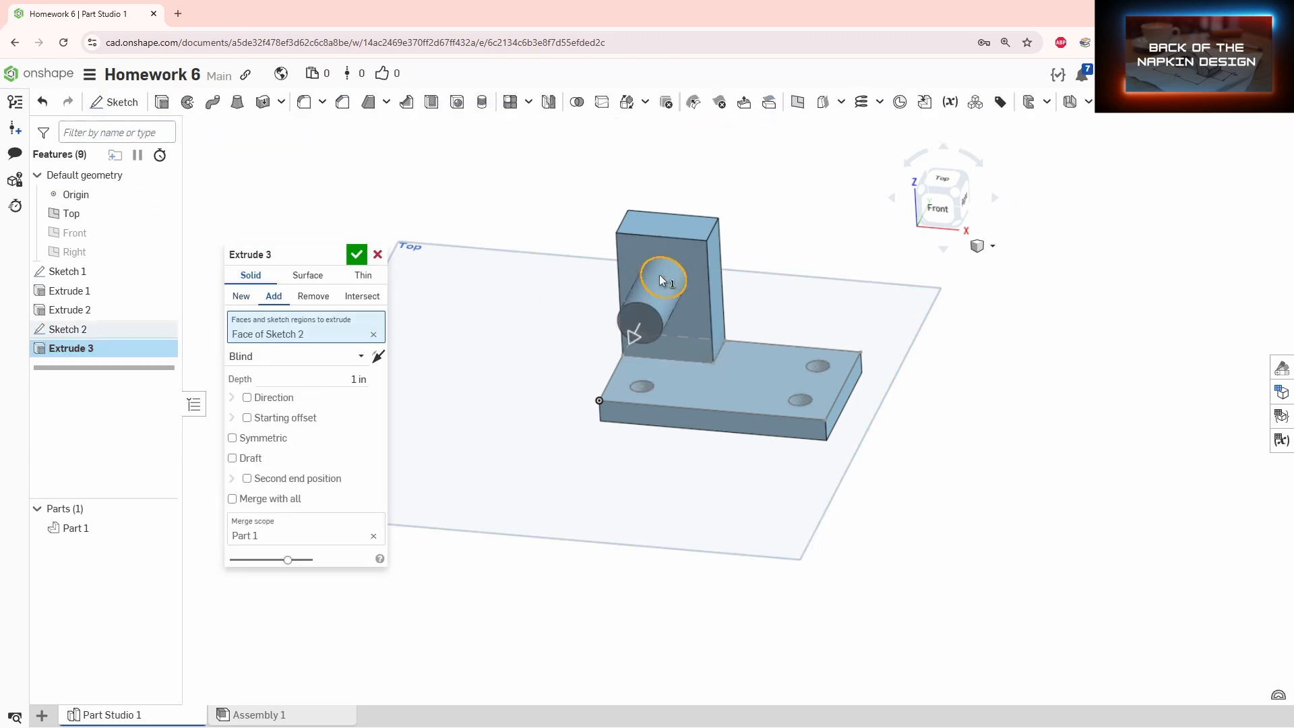
pyautogui.click(313, 296)
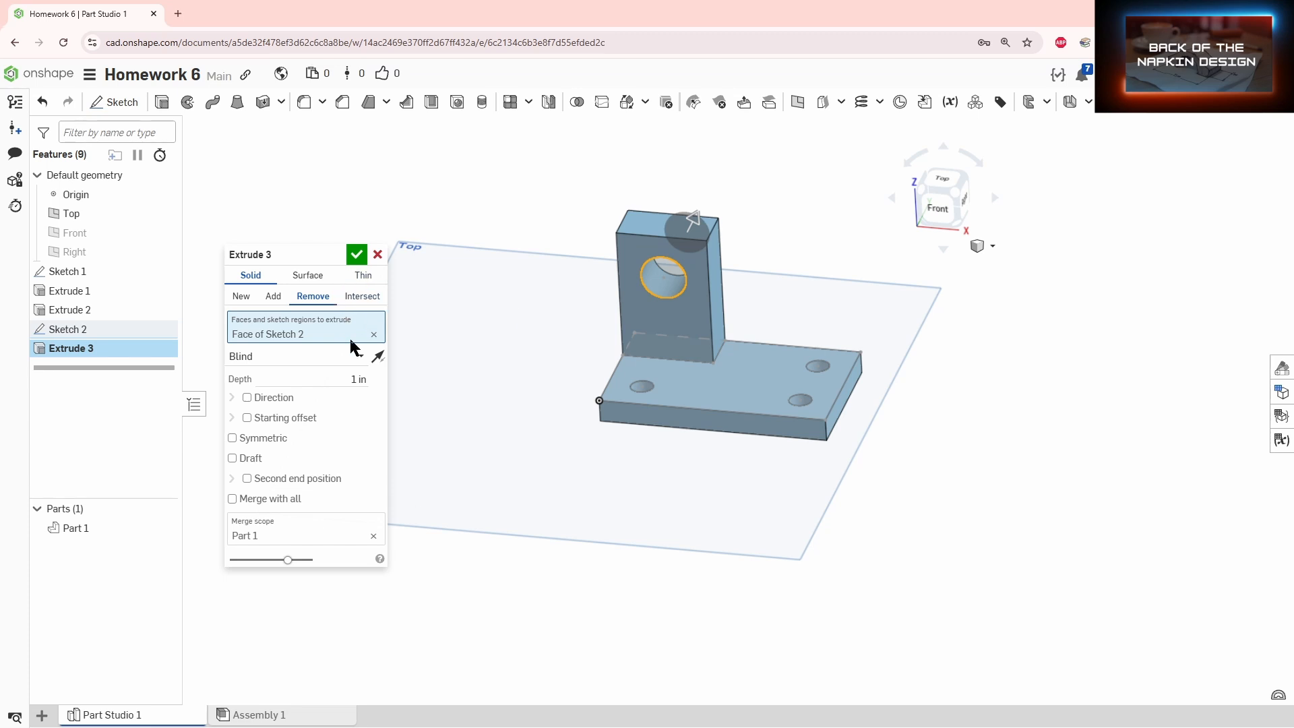
pyautogui.click(356, 254)
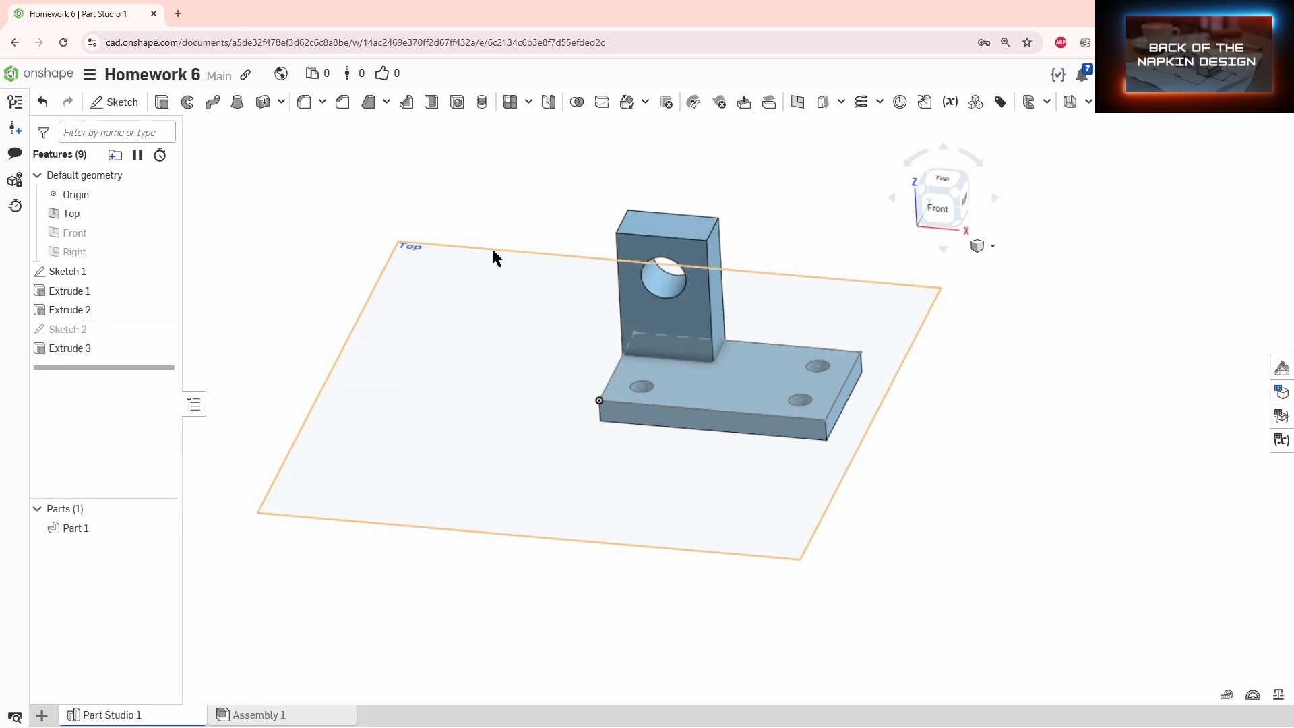
# Fillet the two short upper edges of the upright block with a 0.5 in radius to round its top.
pyautogui.click(304, 104)
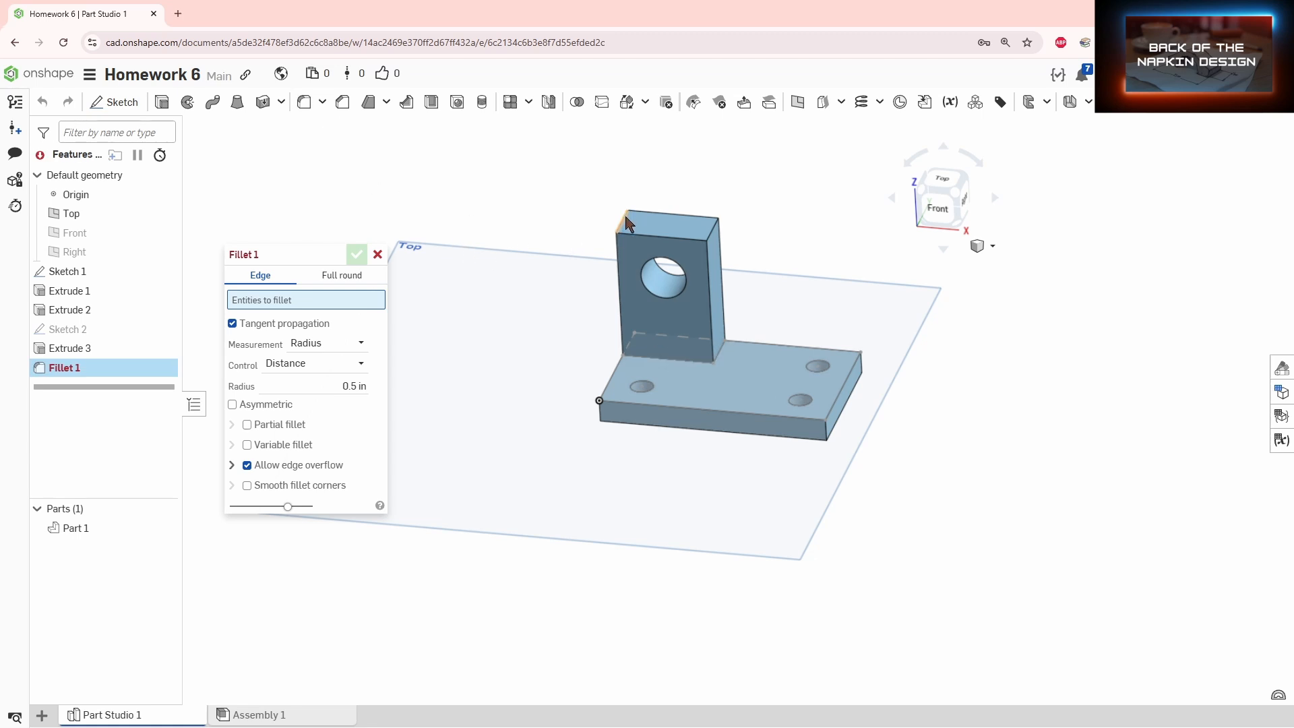
pyautogui.click(628, 223)
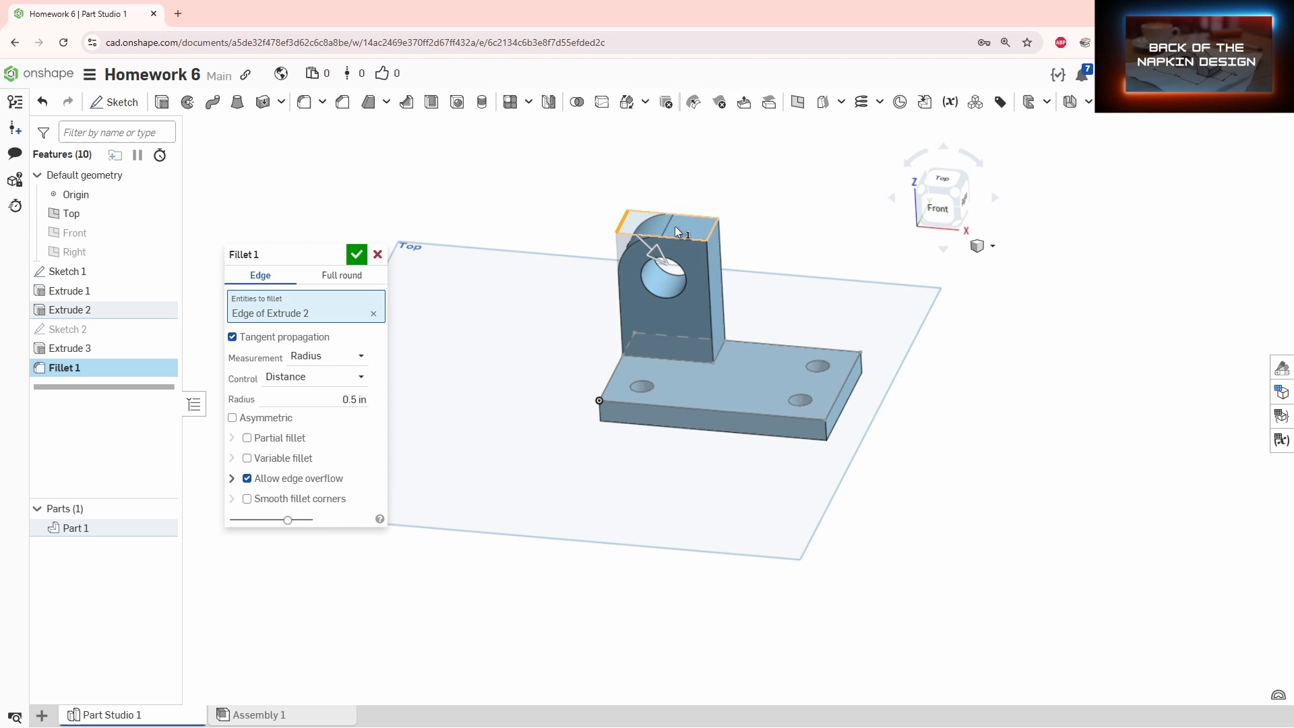
pyautogui.click(715, 236)
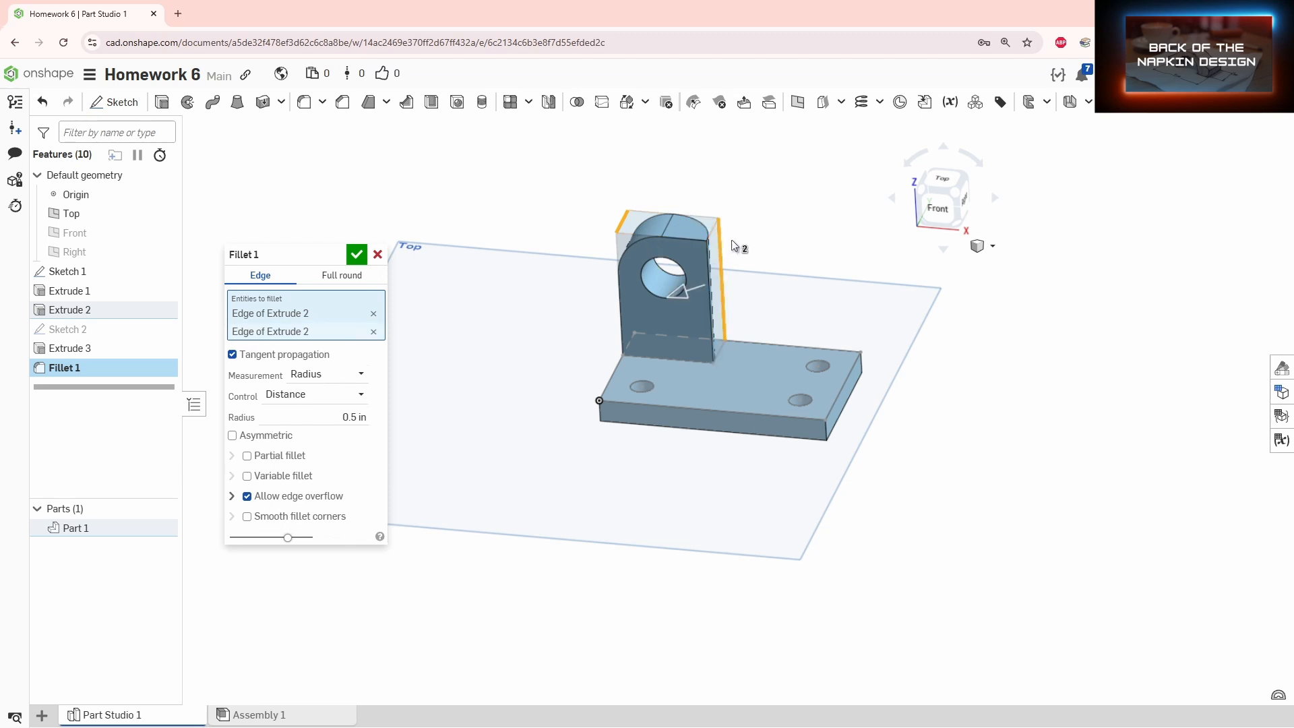
pyautogui.click(721, 260)
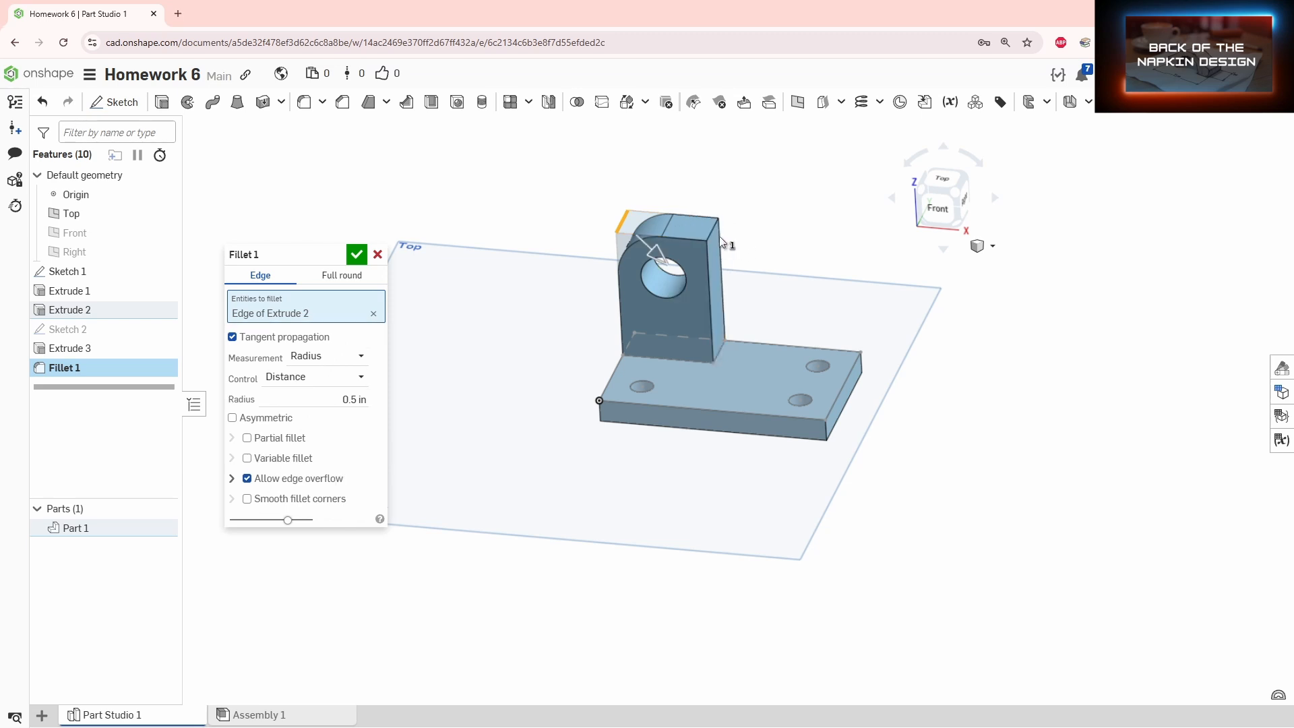
pyautogui.click(713, 233)
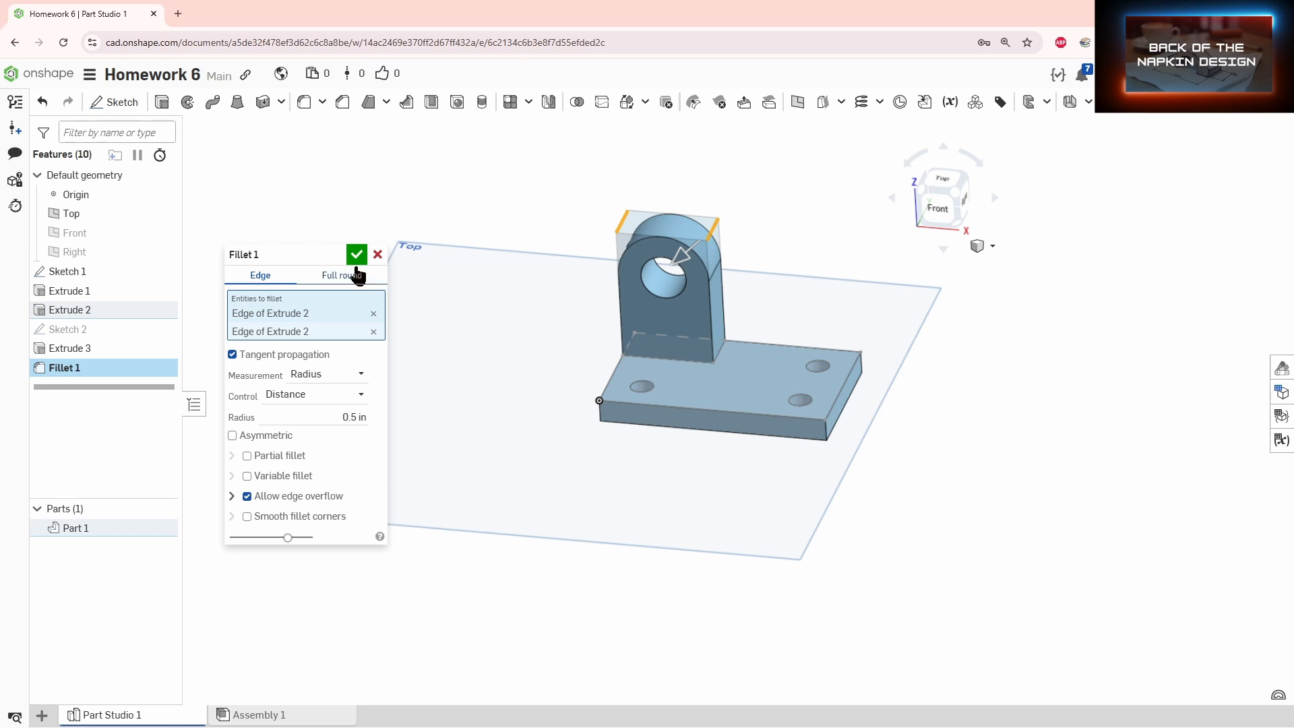
pyautogui.click(356, 256)
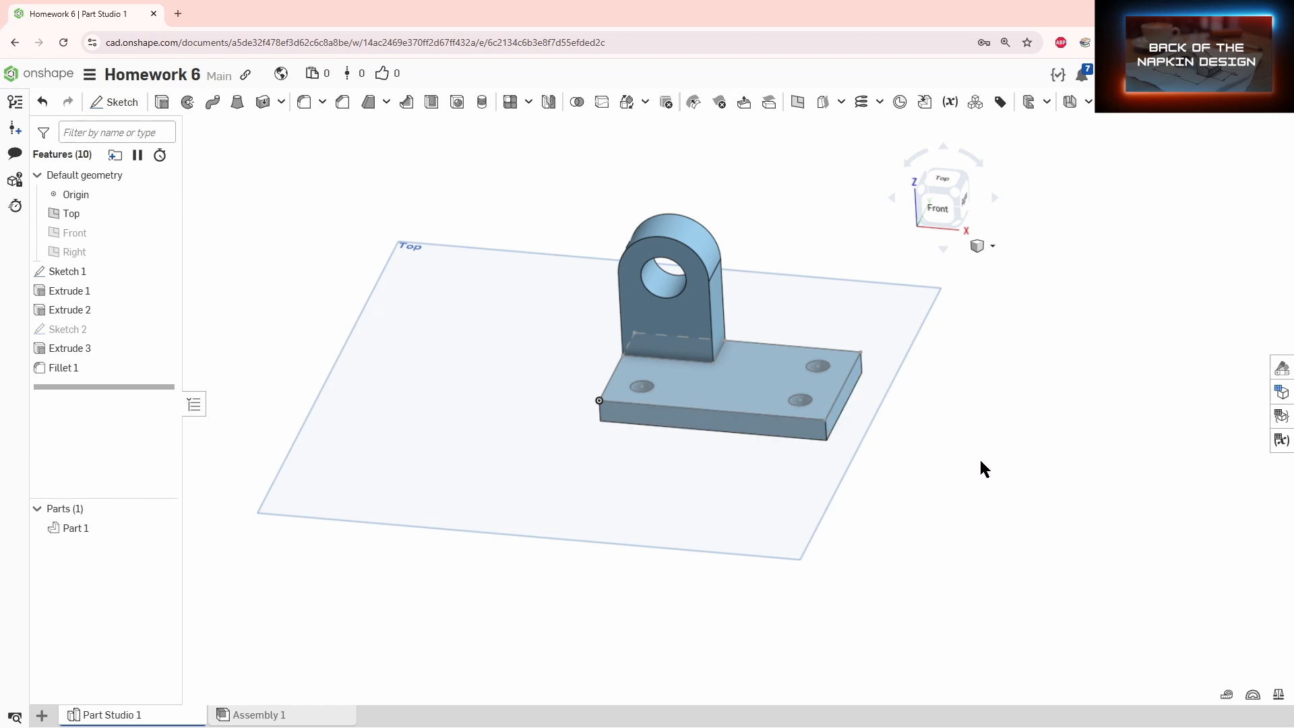
# Fillet the two front vertical corner edges of the base plate with a 0.375 in radius.
pyautogui.click(304, 102)
pyautogui.click(598, 414)
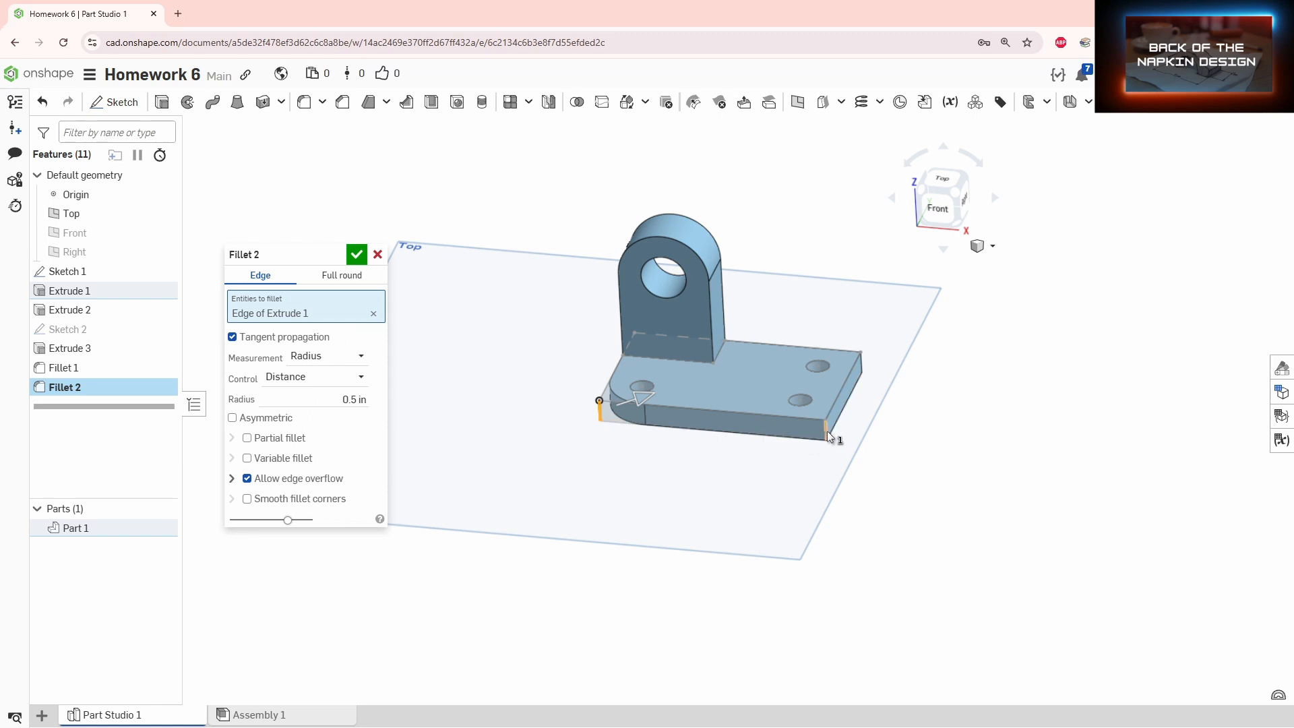
pyautogui.click(828, 434)
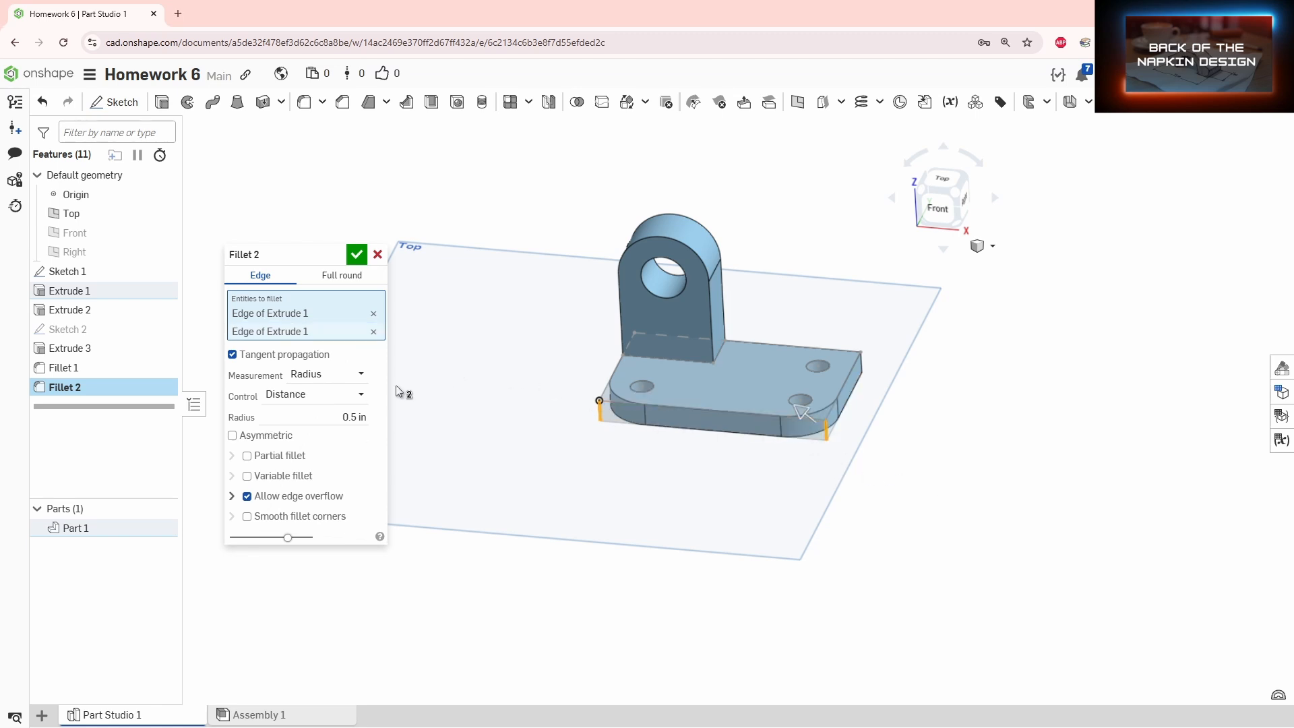
pyautogui.click(331, 407)
pyautogui.write('.375')
pyautogui.press('Return')
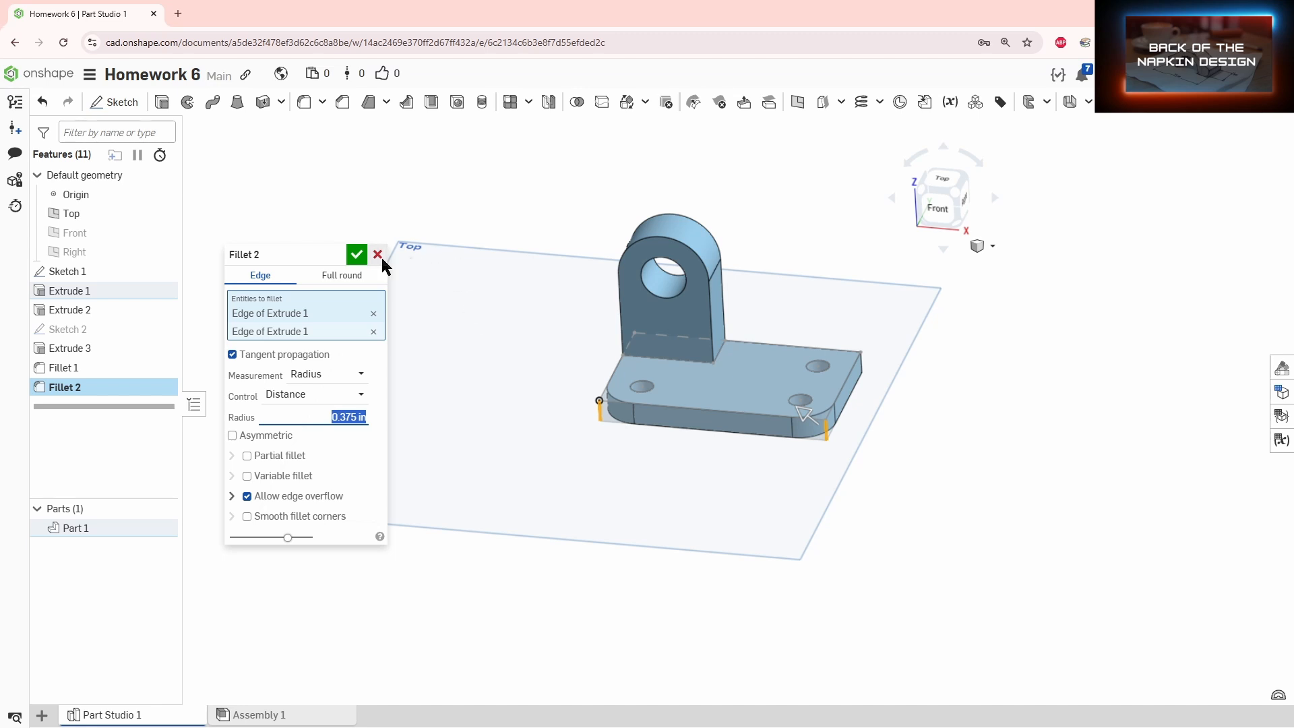
pyautogui.click(356, 255)
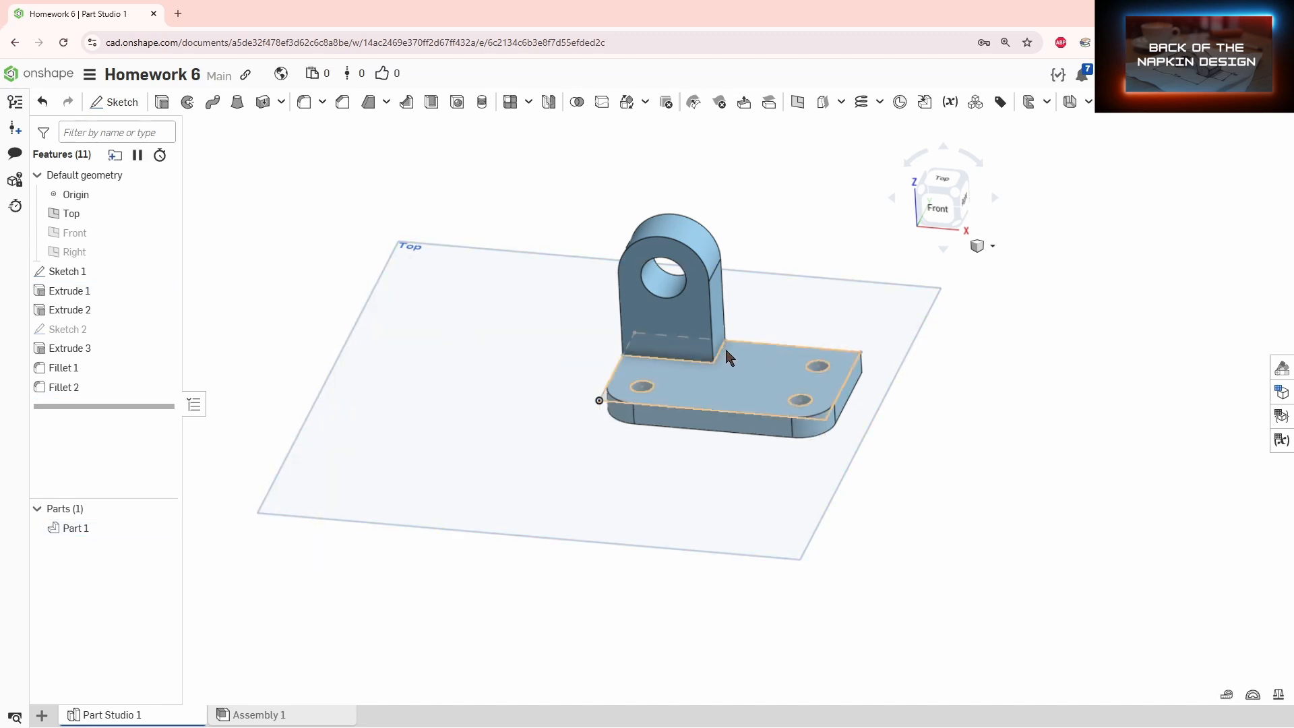
# Fillet the inner edge where the right side of the upright block meets the base plate with a 0.5 in radius.
pyautogui.click(304, 102)
pyautogui.scroll(2, 716, 364)
pyautogui.scroll(1, 717, 364)
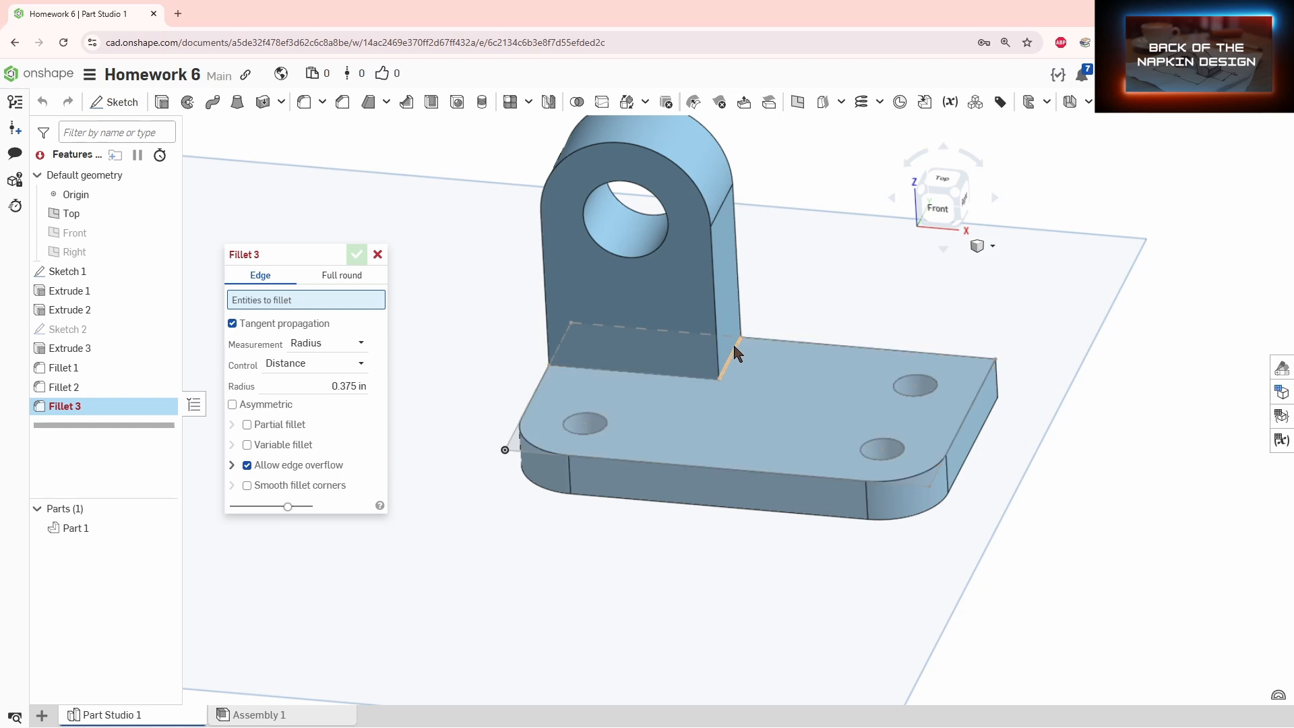
pyautogui.click(731, 354)
pyautogui.click(314, 398)
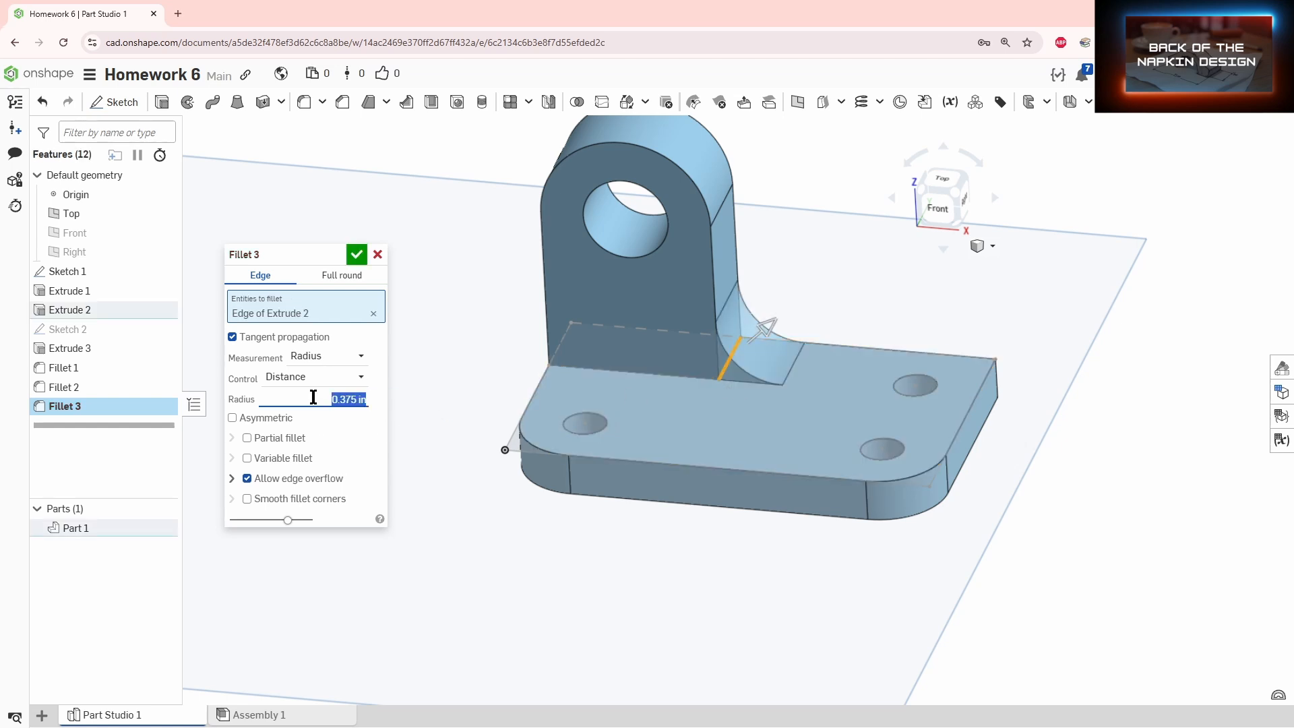
pyautogui.write('0.5')
pyautogui.press('Return')
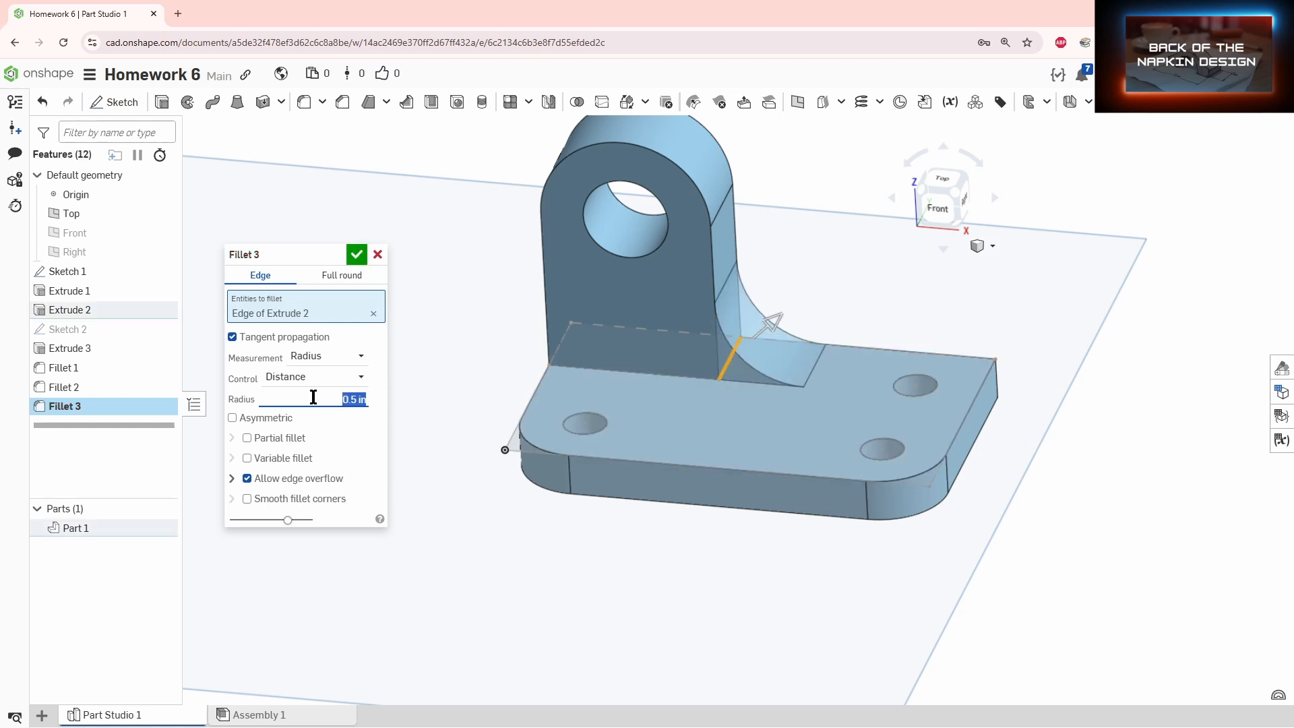
pyautogui.click(355, 260)
pyautogui.scroll(-4, 474, 306)
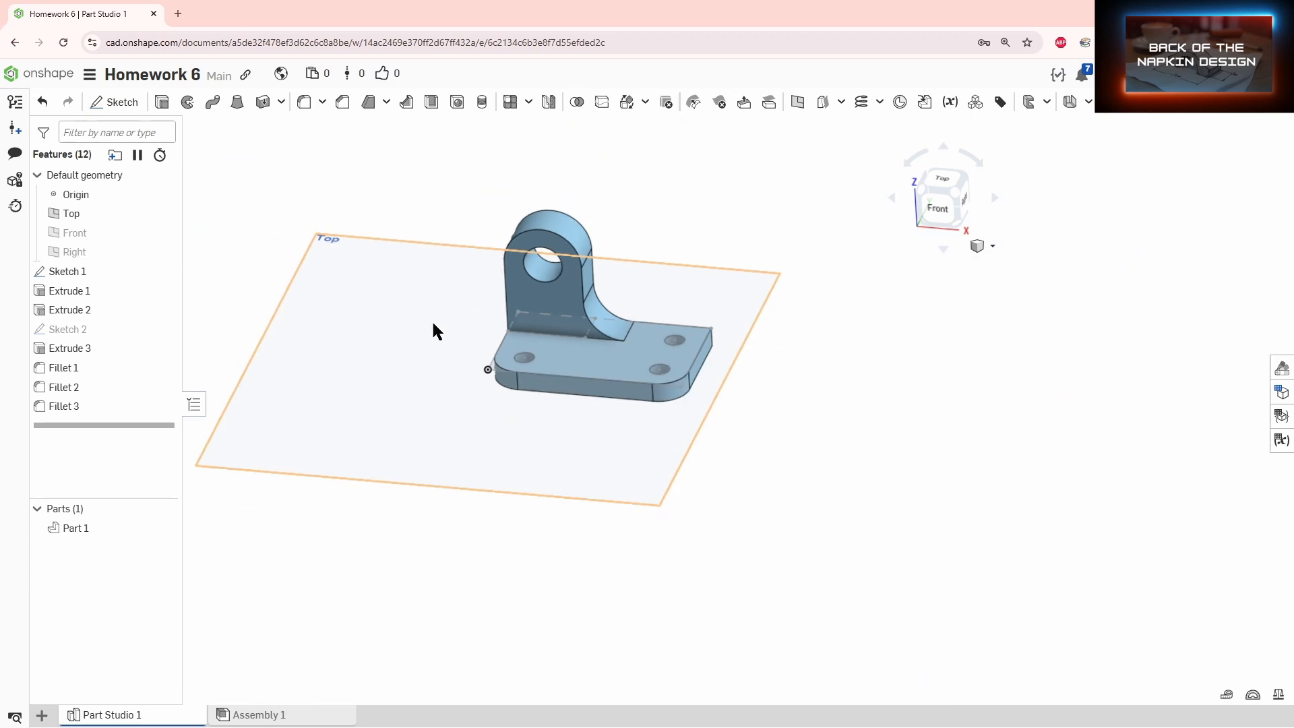
# Hide the Top plane and Sketch 1 and show the part in an isometric view.
pyautogui.click(453, 249)
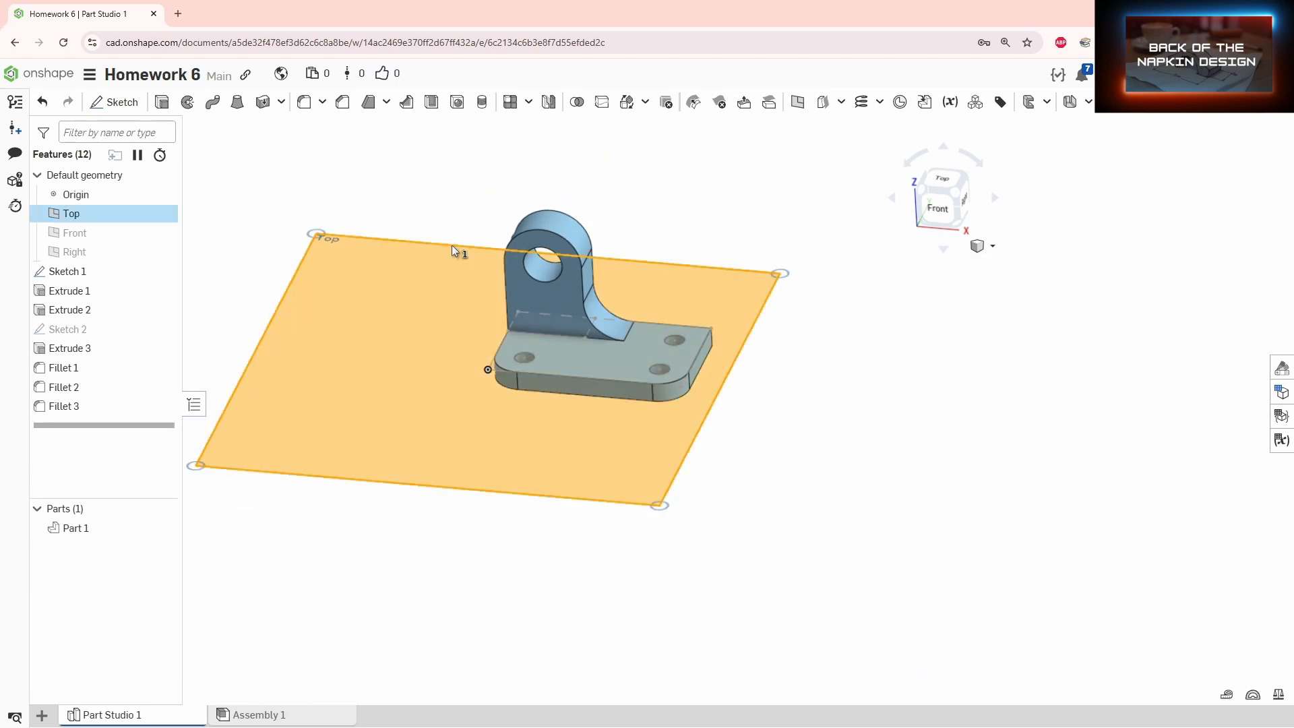
pyautogui.press('y')
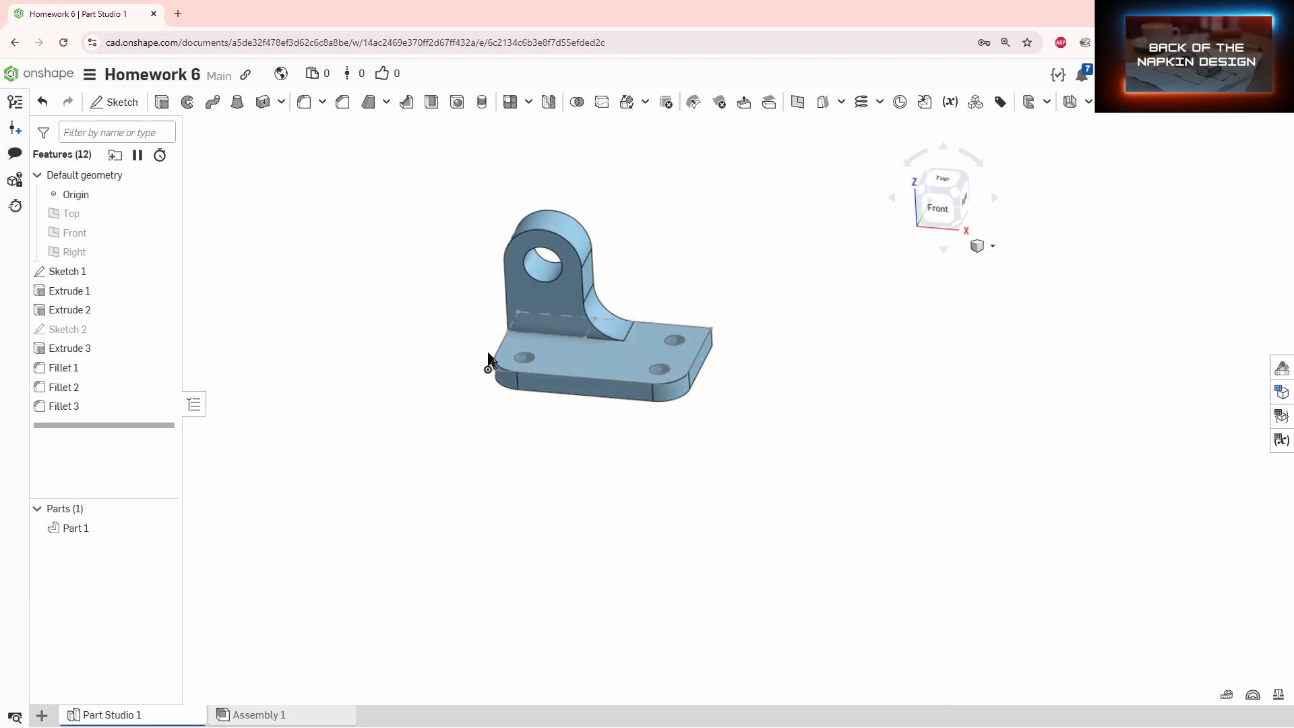
pyautogui.click(163, 272)
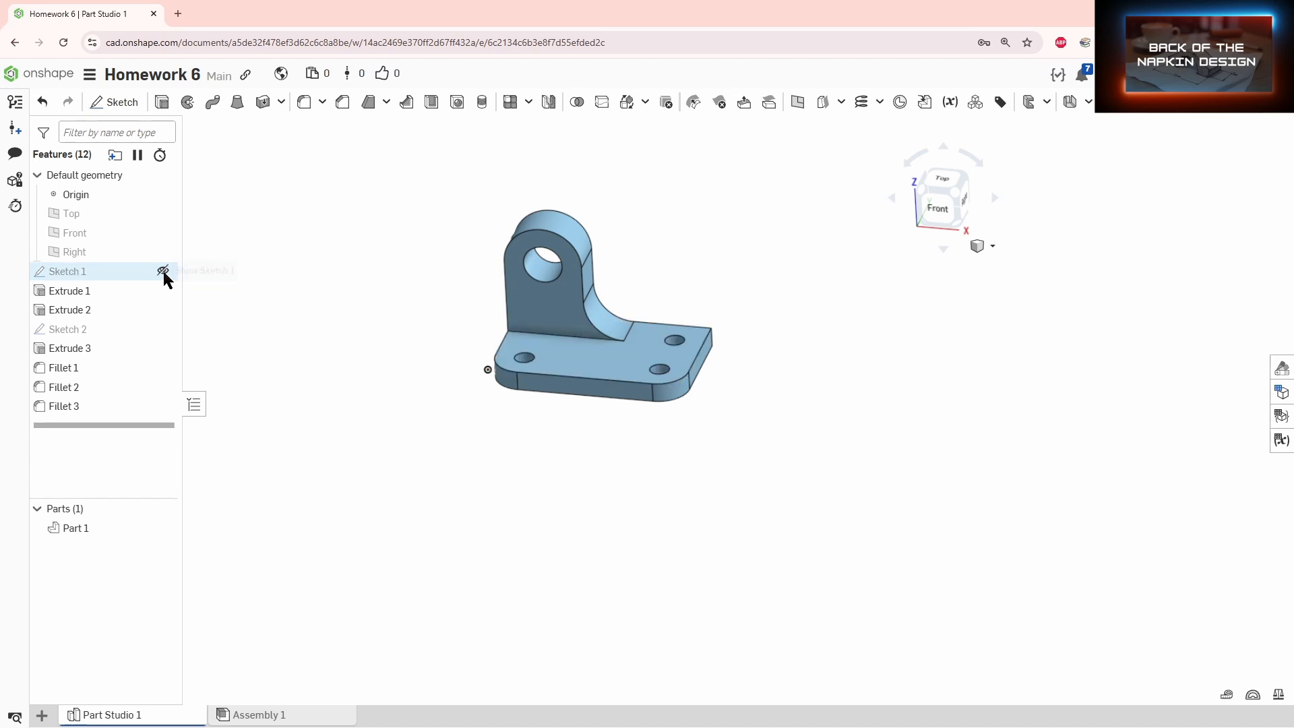
pyautogui.click(956, 202)
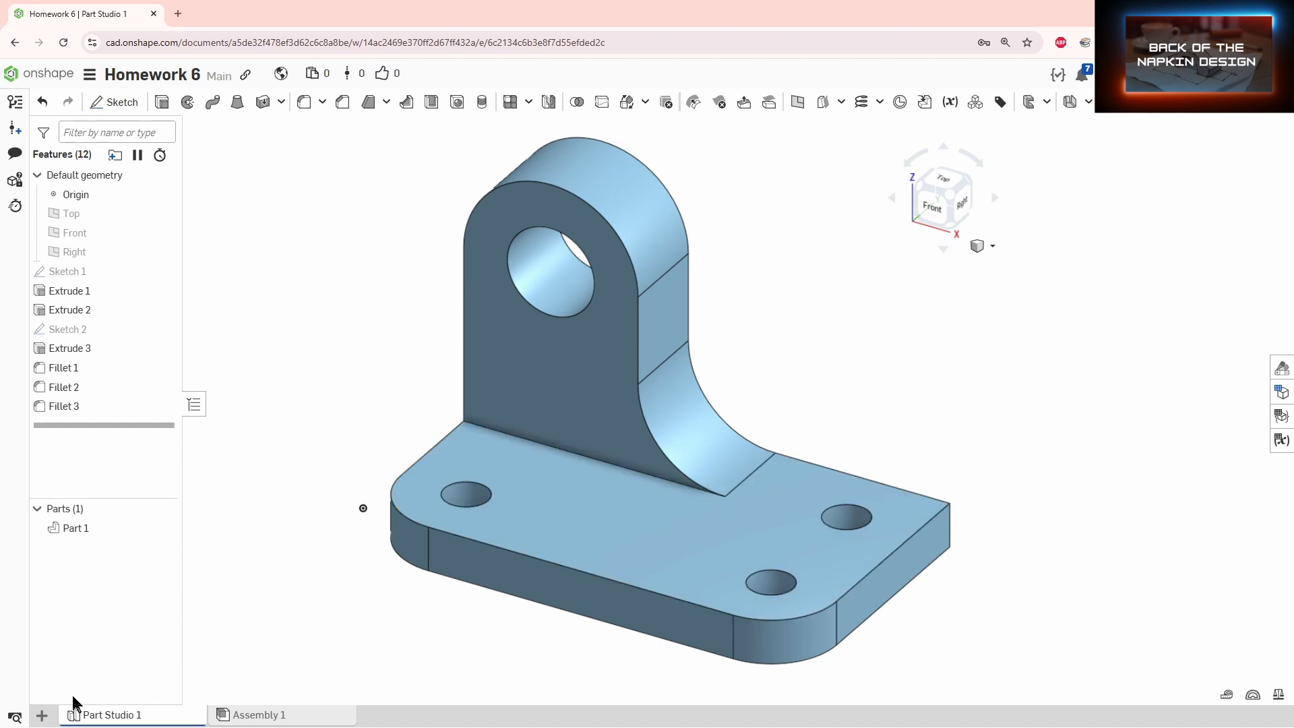
# Create a drawing for the part from the ANSI_A_INCH.dwt template with no views.
pyautogui.click(42, 715)
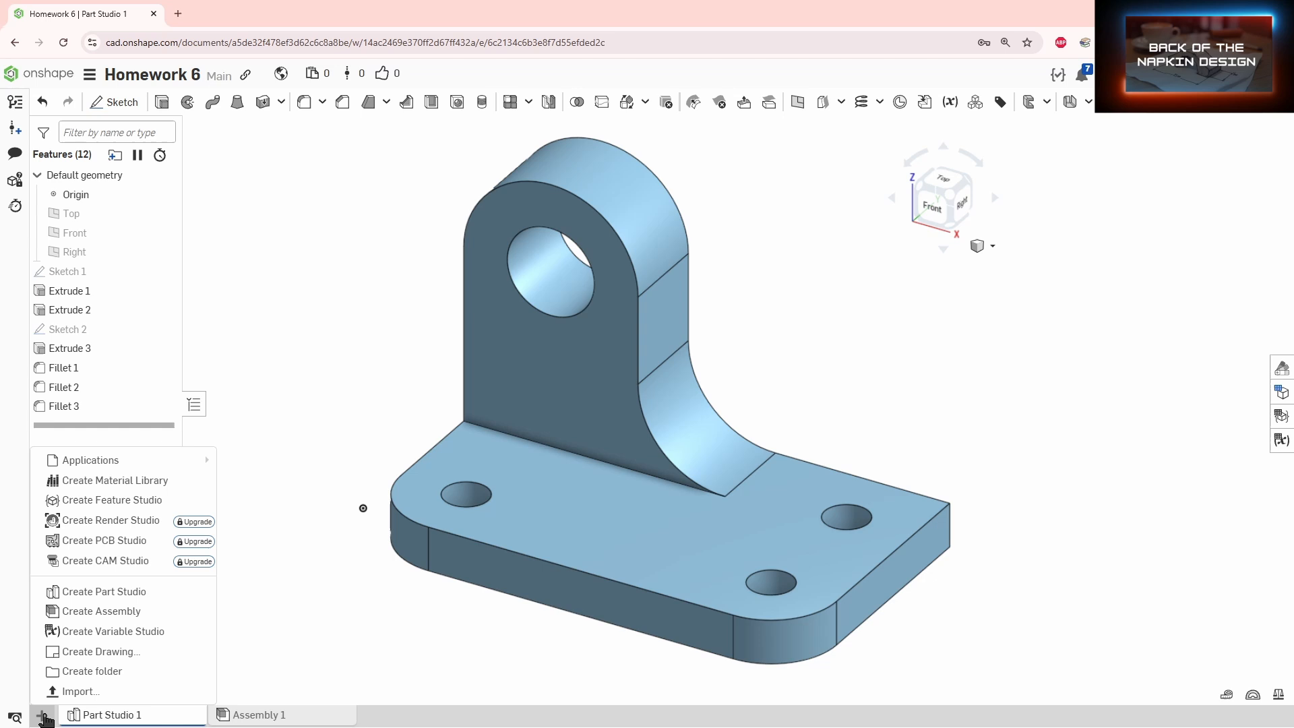
pyautogui.click(83, 653)
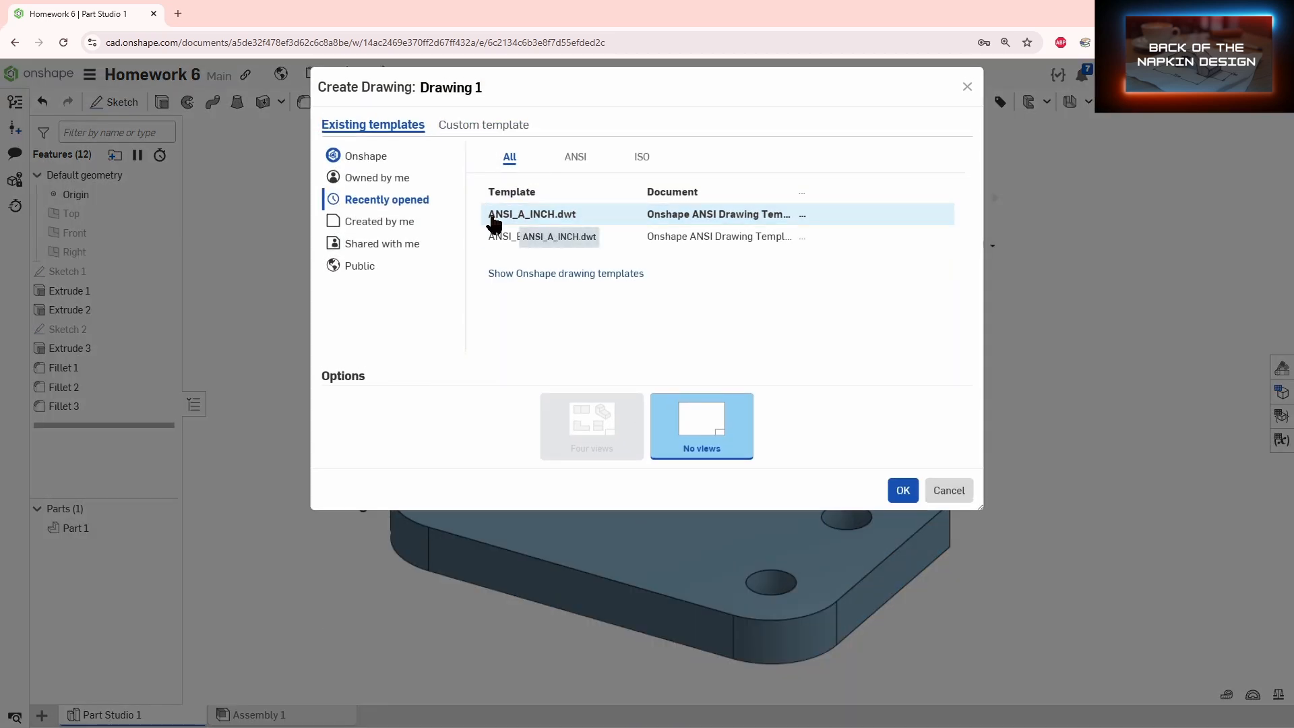
pyautogui.click(903, 490)
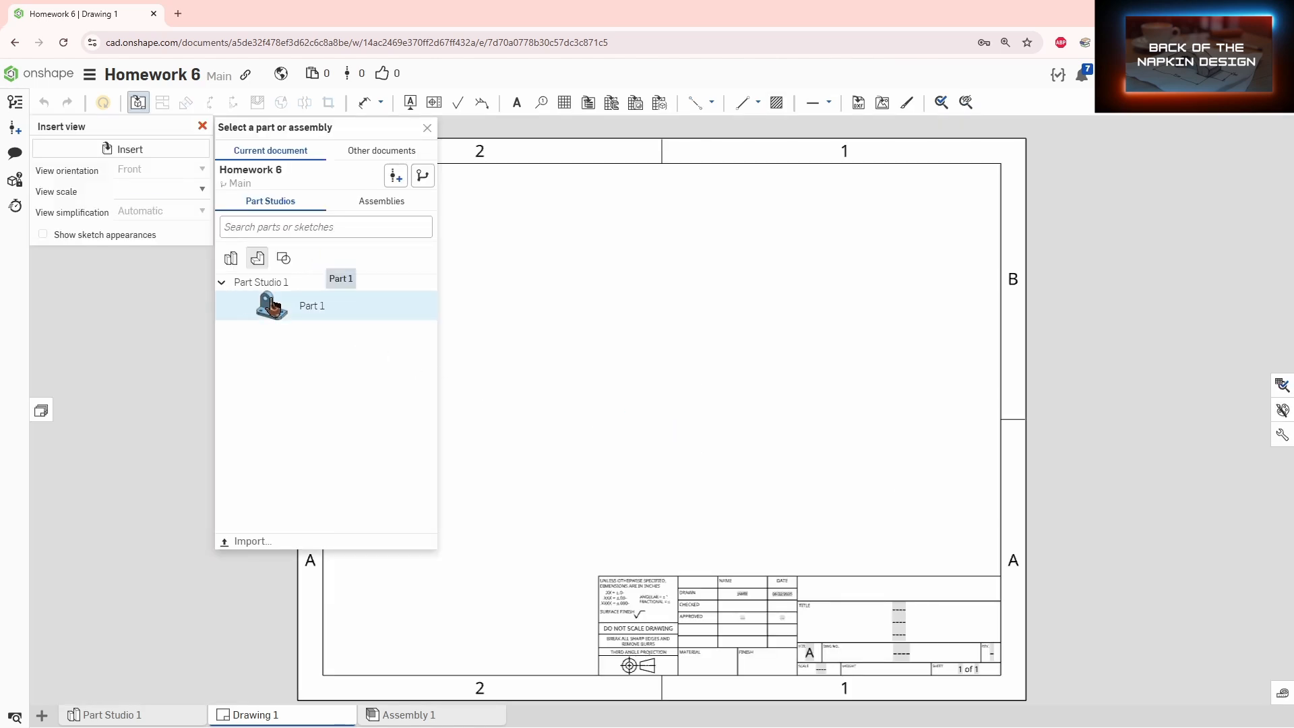
# Place a 1:1 front view of Part 1 on the sheet and project its right and top views.
pyautogui.click(276, 308)
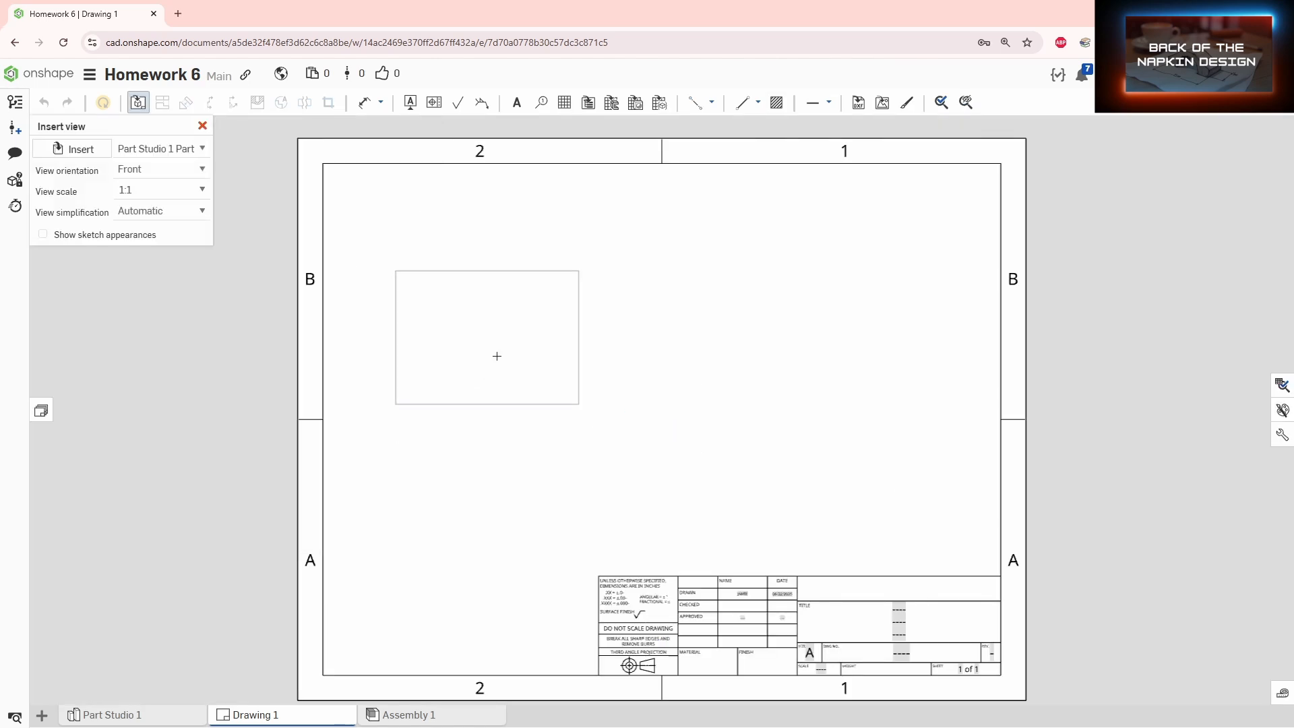
pyautogui.click(502, 494)
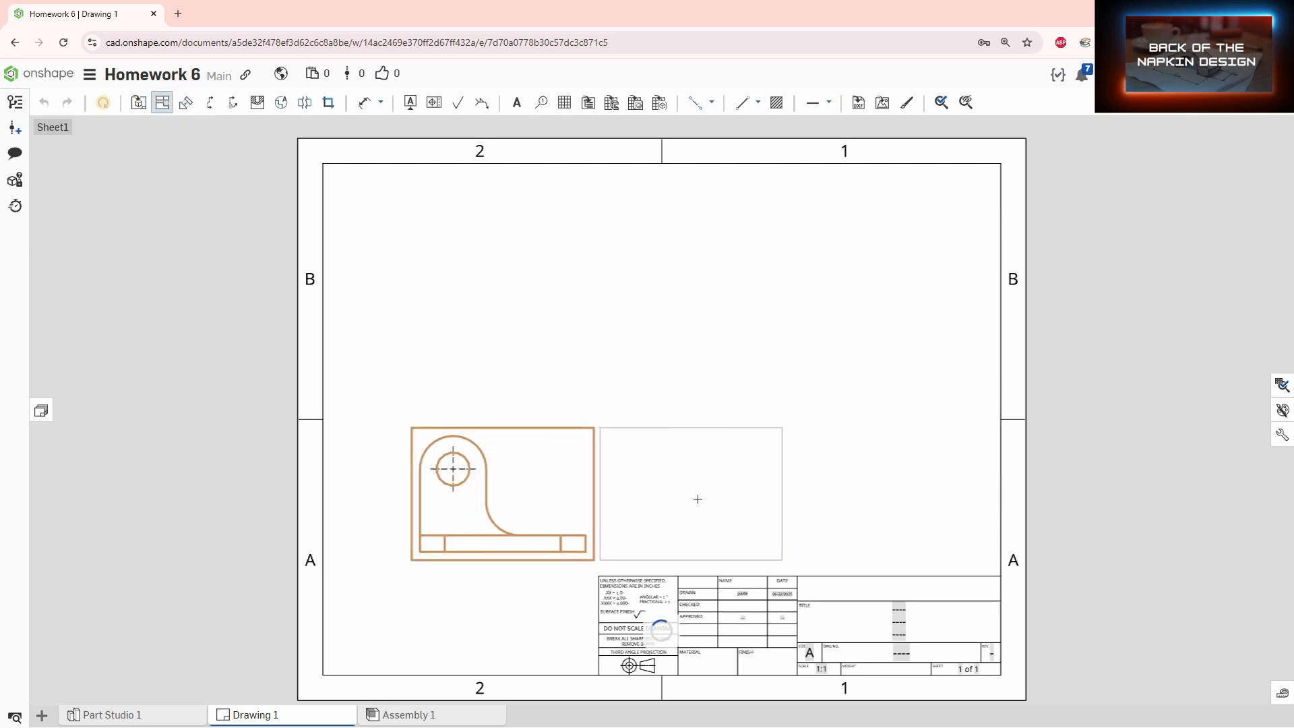
pyautogui.click(737, 494)
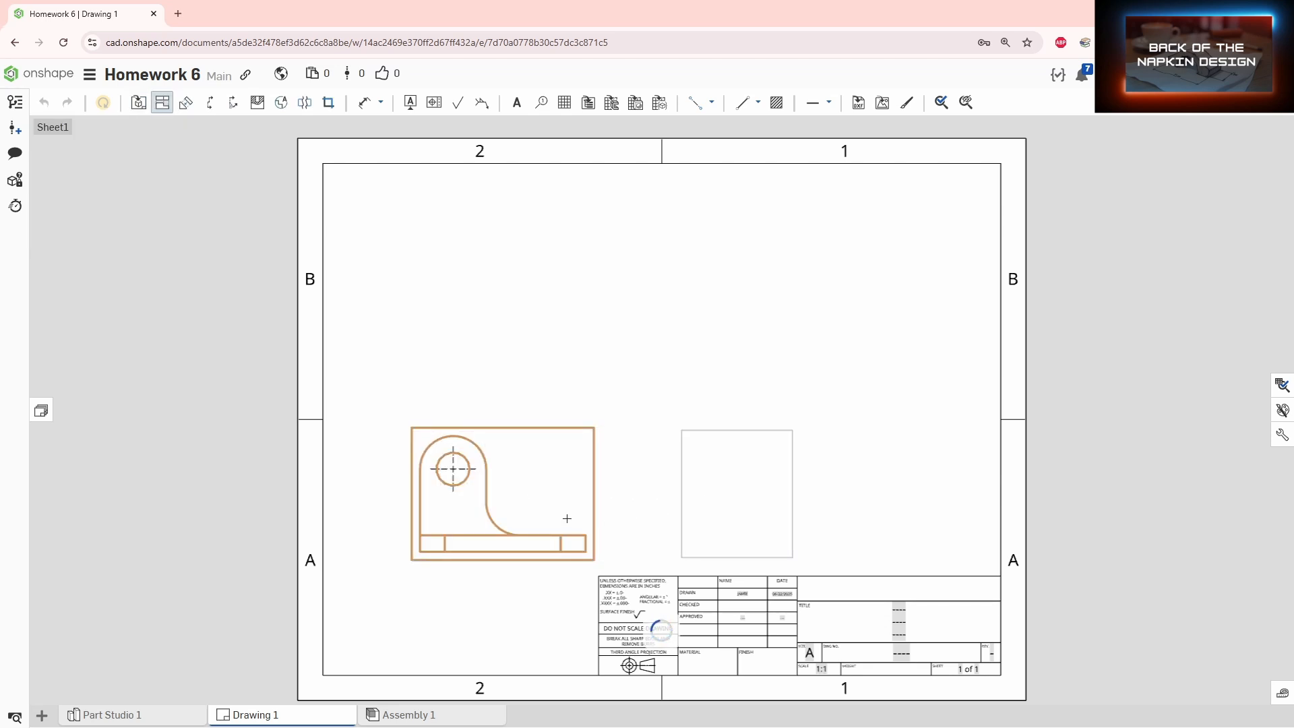
pyautogui.click(475, 497)
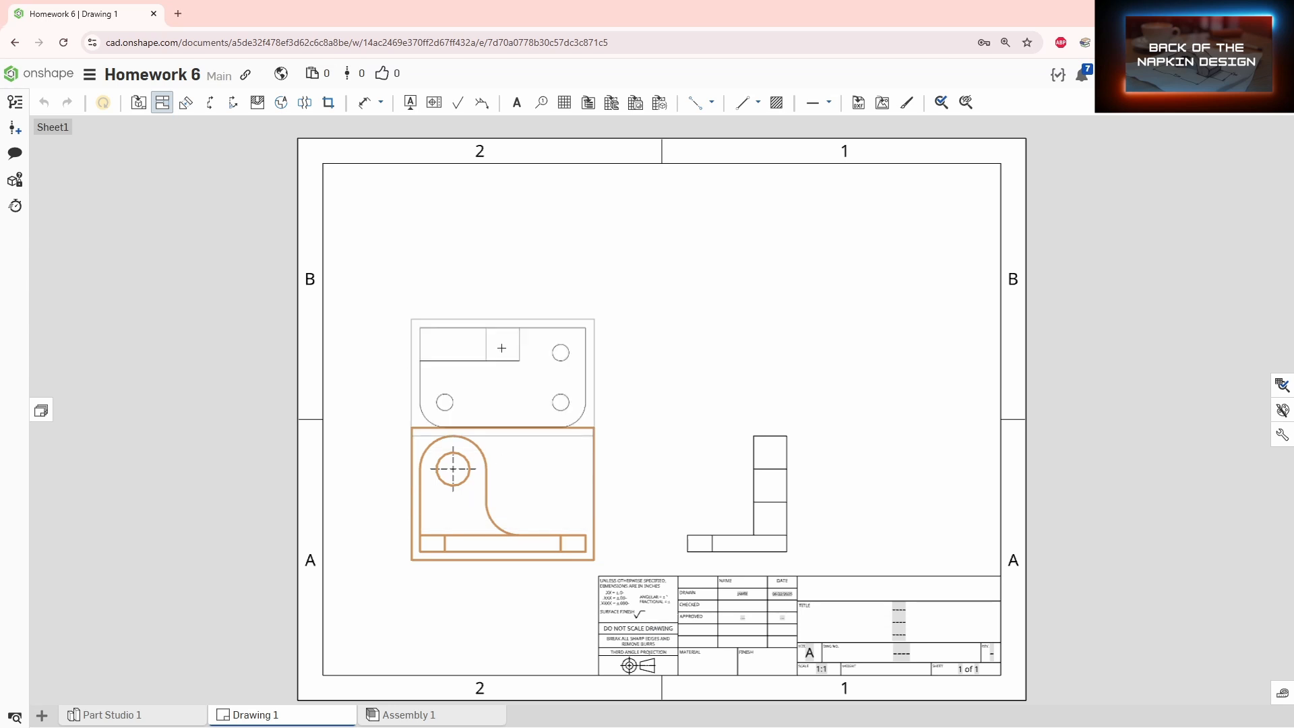
pyautogui.click(510, 311)
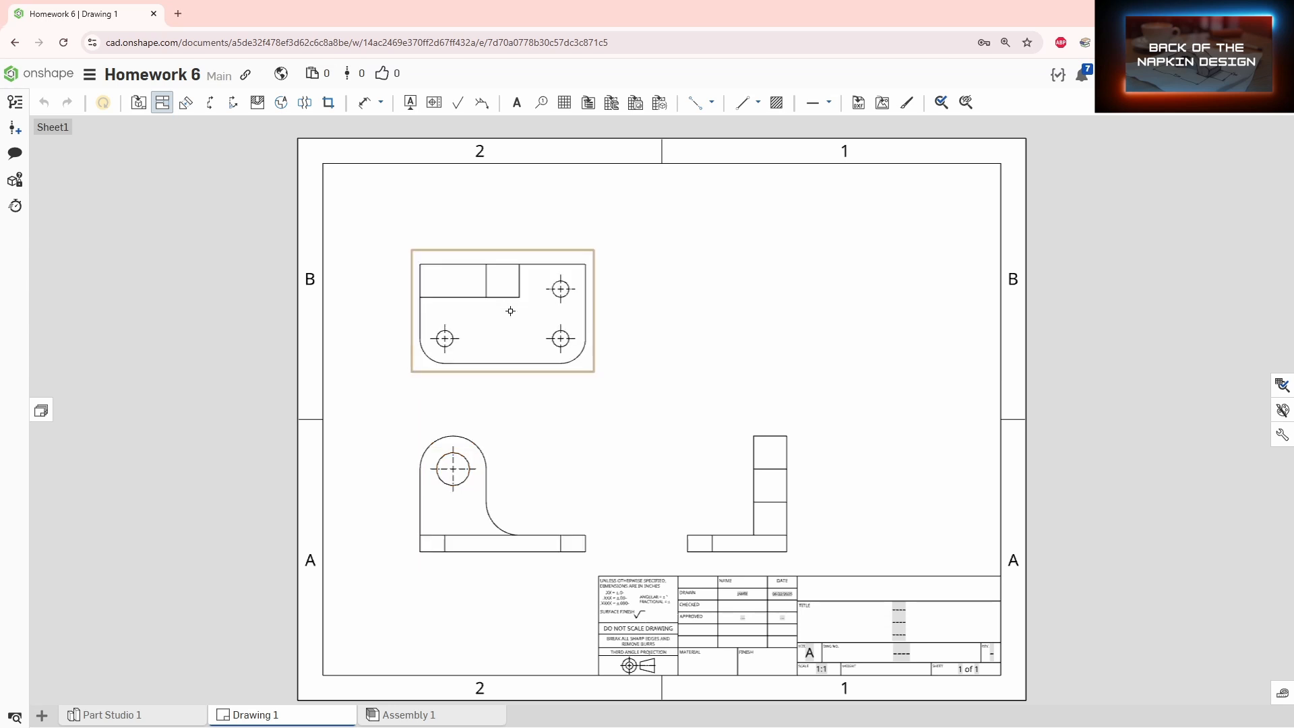
# Insert an isometric view of the part at sheet scale in the sheet's upper-right corner.
pyautogui.click(138, 102)
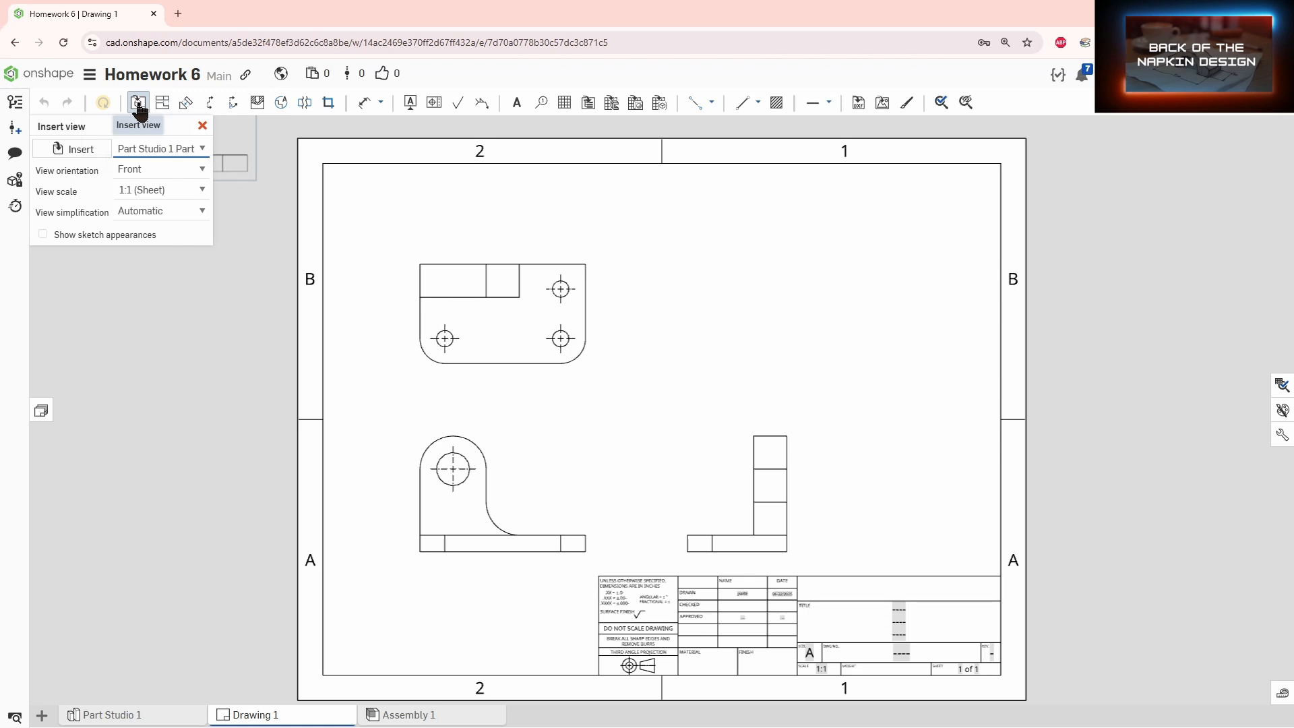
pyautogui.click(134, 170)
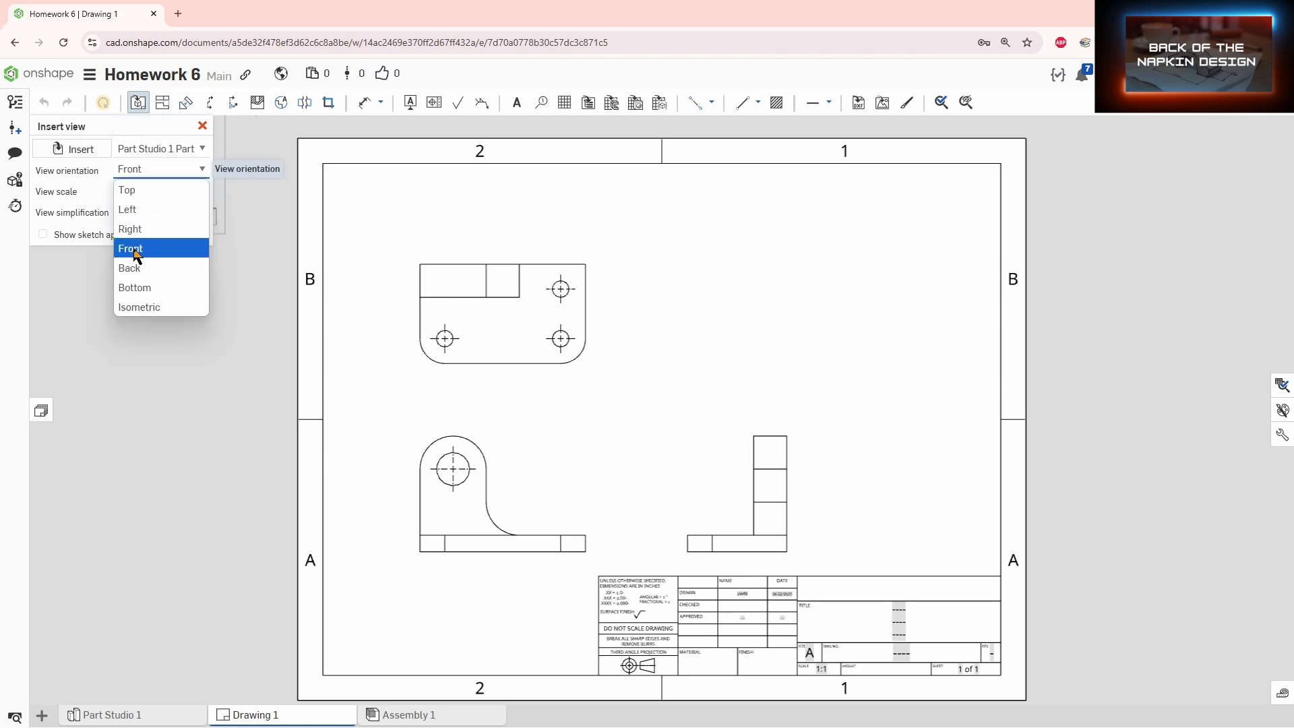
pyautogui.click(138, 306)
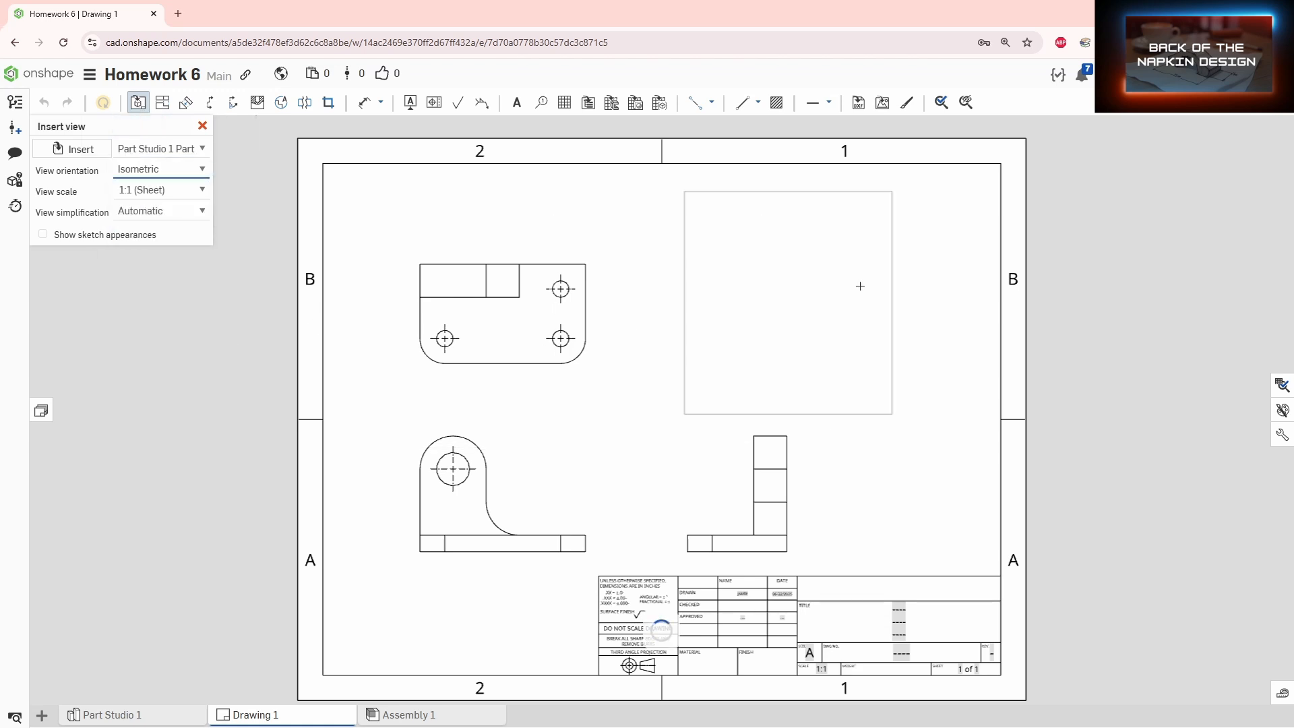
pyautogui.click(899, 274)
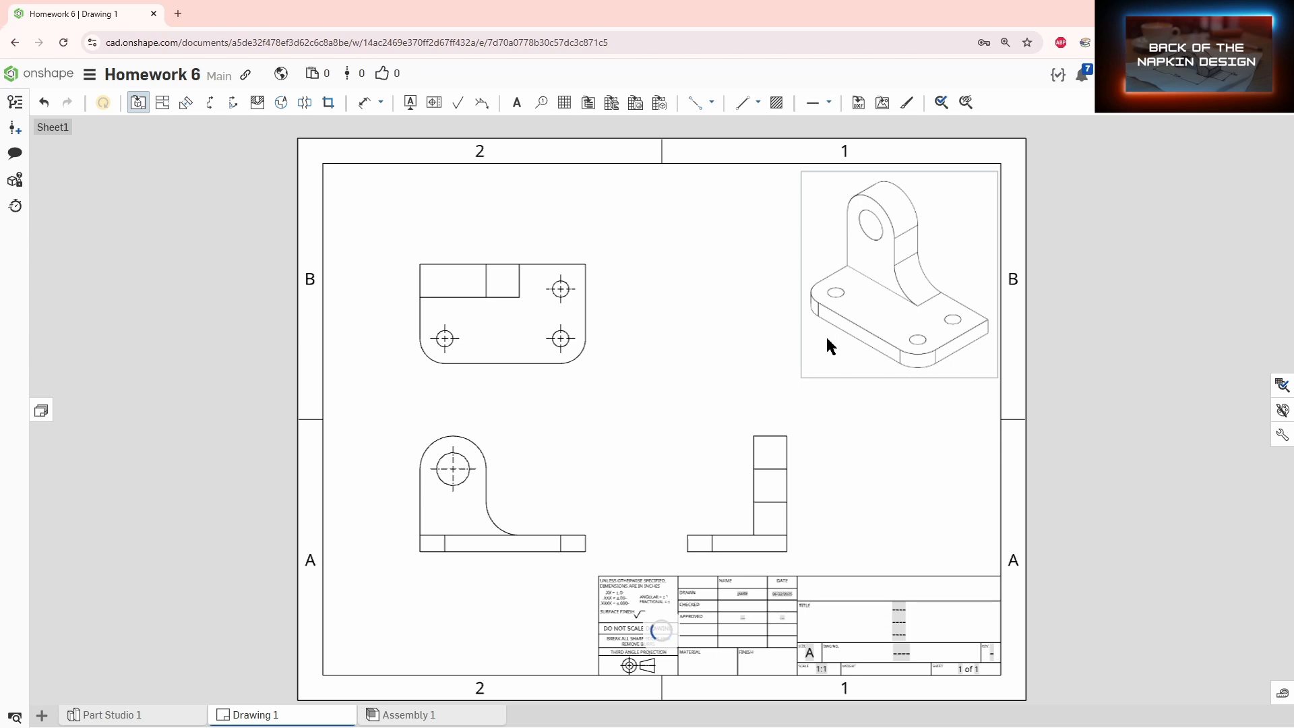
# Dimension the base plate's overall depth and the upright block's depth beside the top view.
pyautogui.press('d')
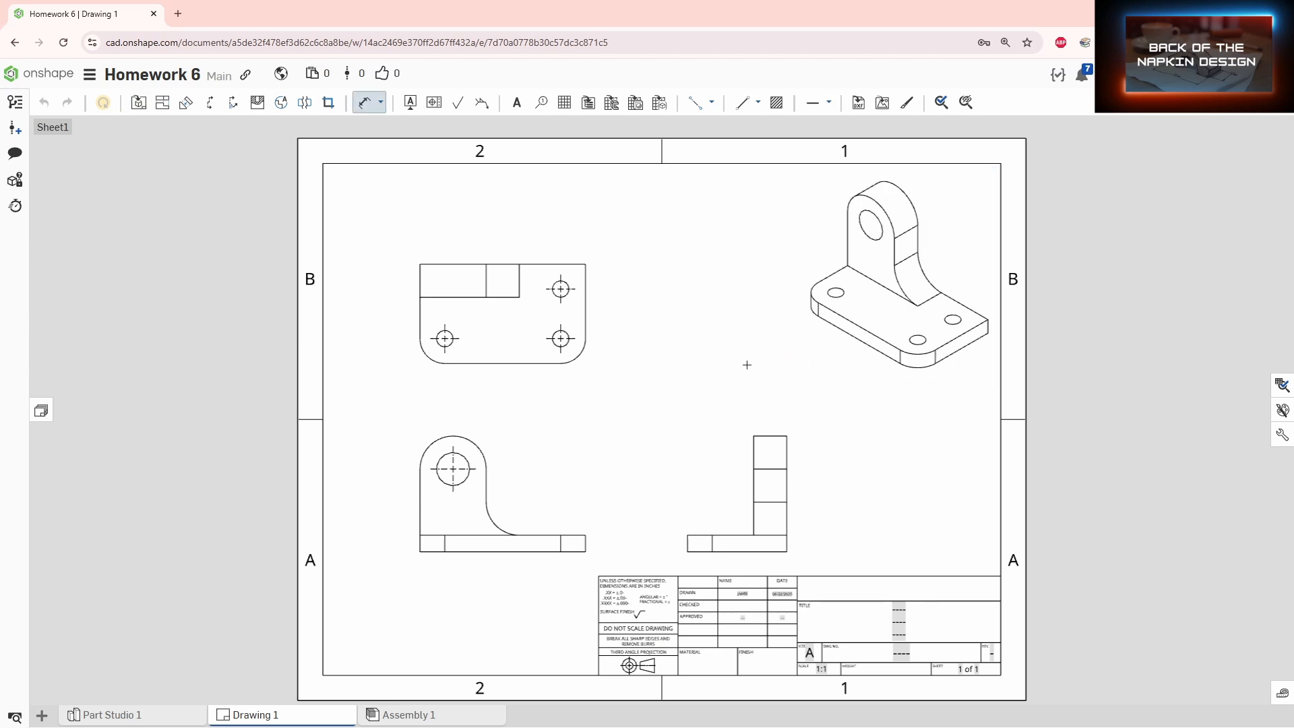
pyautogui.click(459, 363)
pyautogui.click(357, 316)
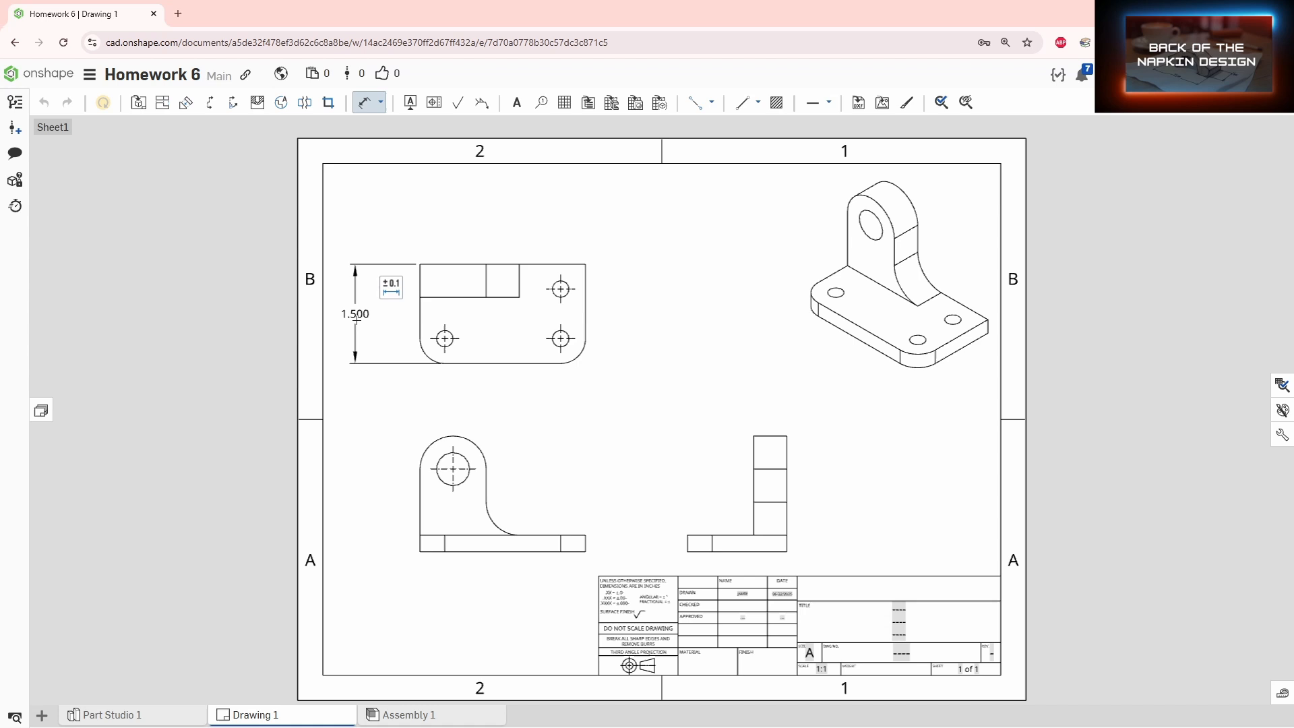
pyautogui.click(427, 264)
pyautogui.click(425, 297)
pyautogui.click(399, 283)
# Dimension the base plate's overall width above the top view.
pyautogui.click(420, 289)
pyautogui.click(585, 310)
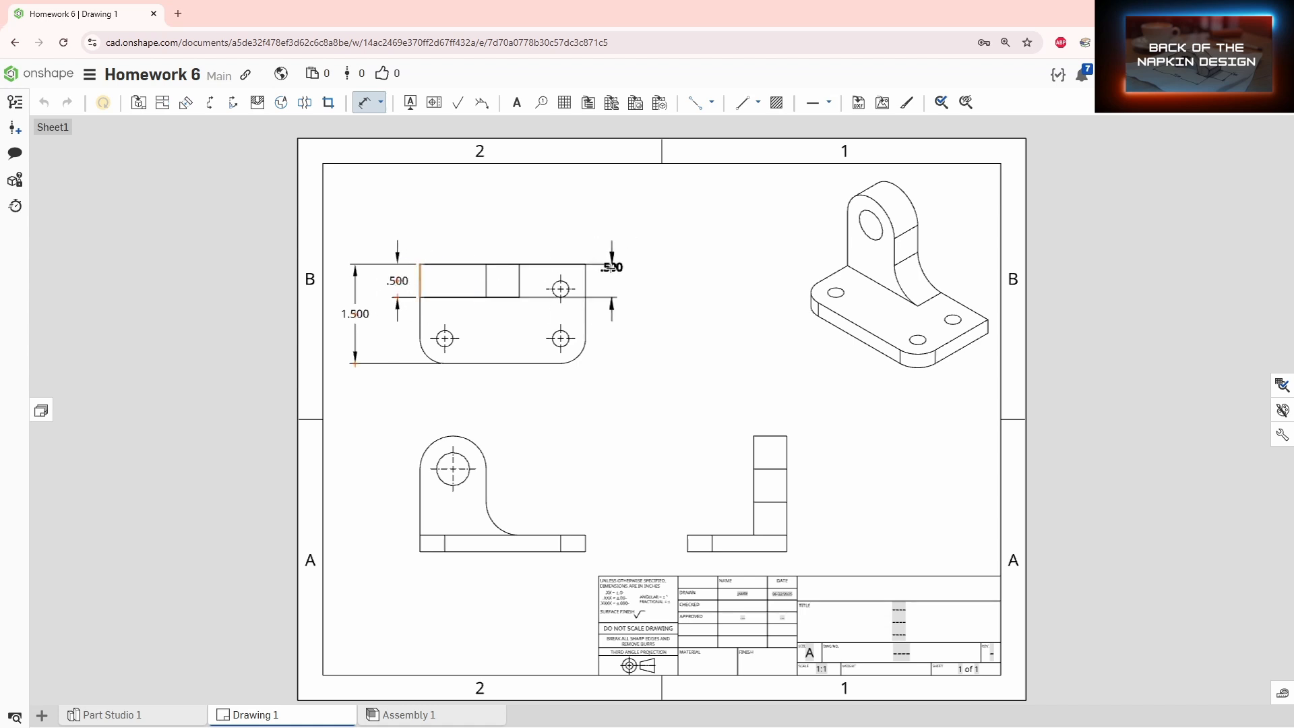
pyautogui.click(496, 240)
pyautogui.click(498, 230)
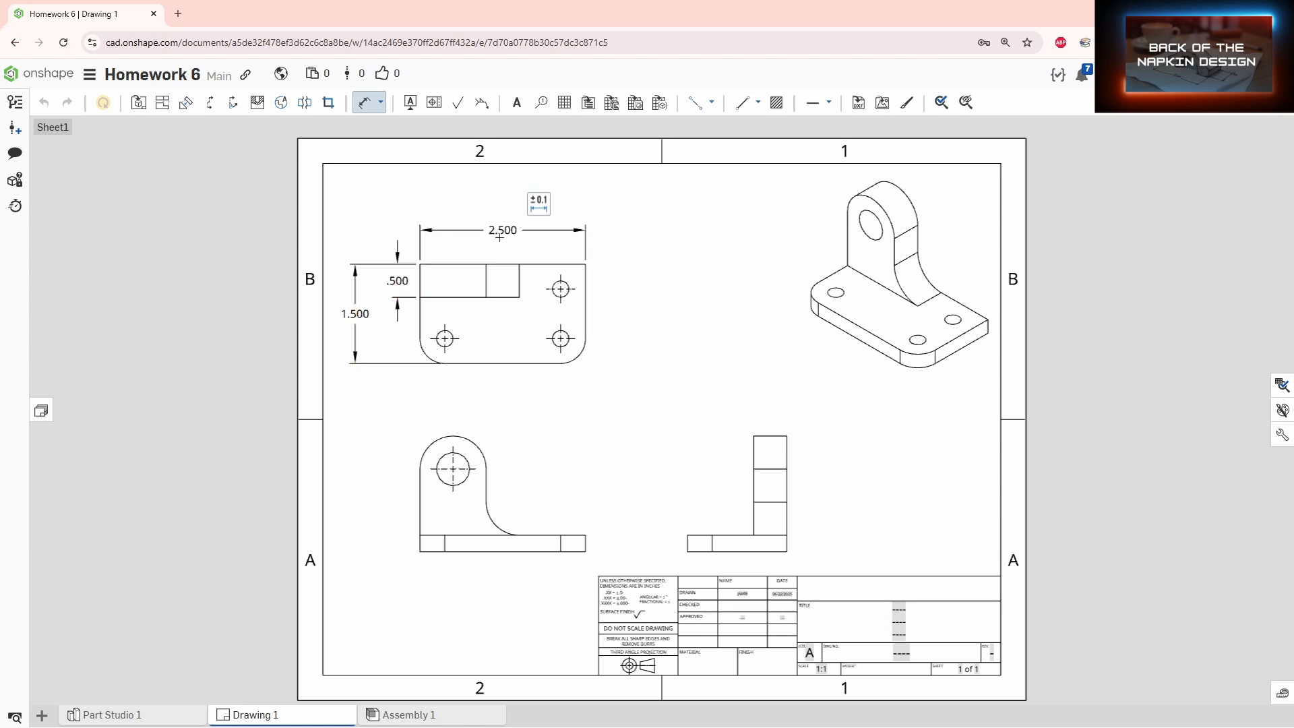
# Dimension the upper-right hole's center from the plate's right edge and from its rear edge in the top view.
pyautogui.click(586, 275)
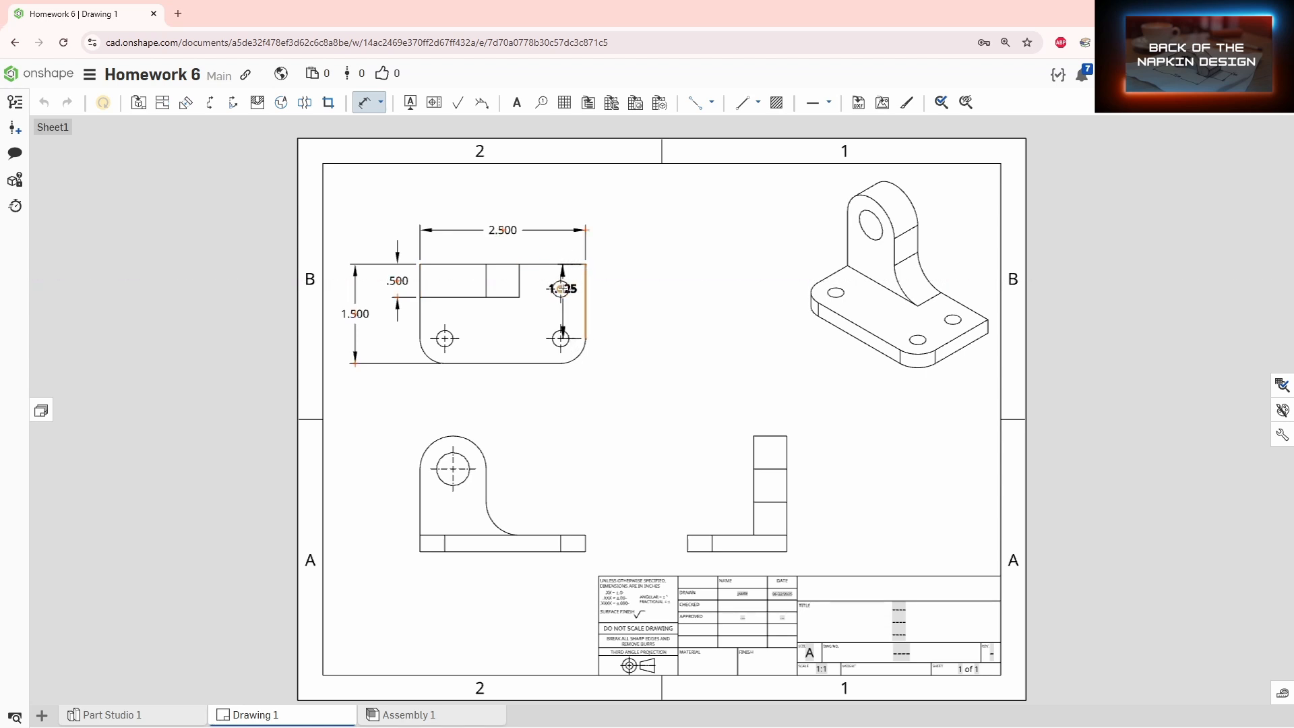
pyautogui.click(561, 289)
pyautogui.click(569, 244)
pyautogui.click(573, 264)
pyautogui.click(561, 289)
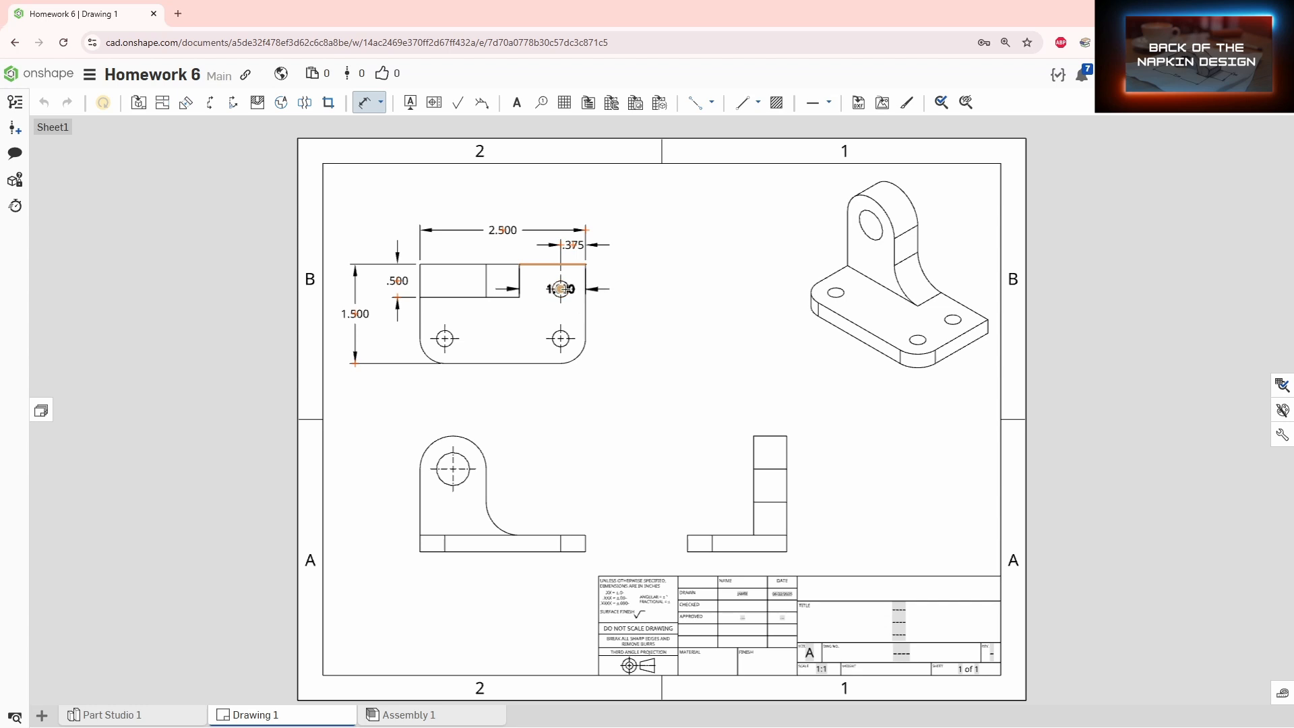
pyautogui.click(611, 279)
# Dimension the lower-right hole's distance from the rear edge and the spacing between the two lower holes in the top view.
pyautogui.click(572, 264)
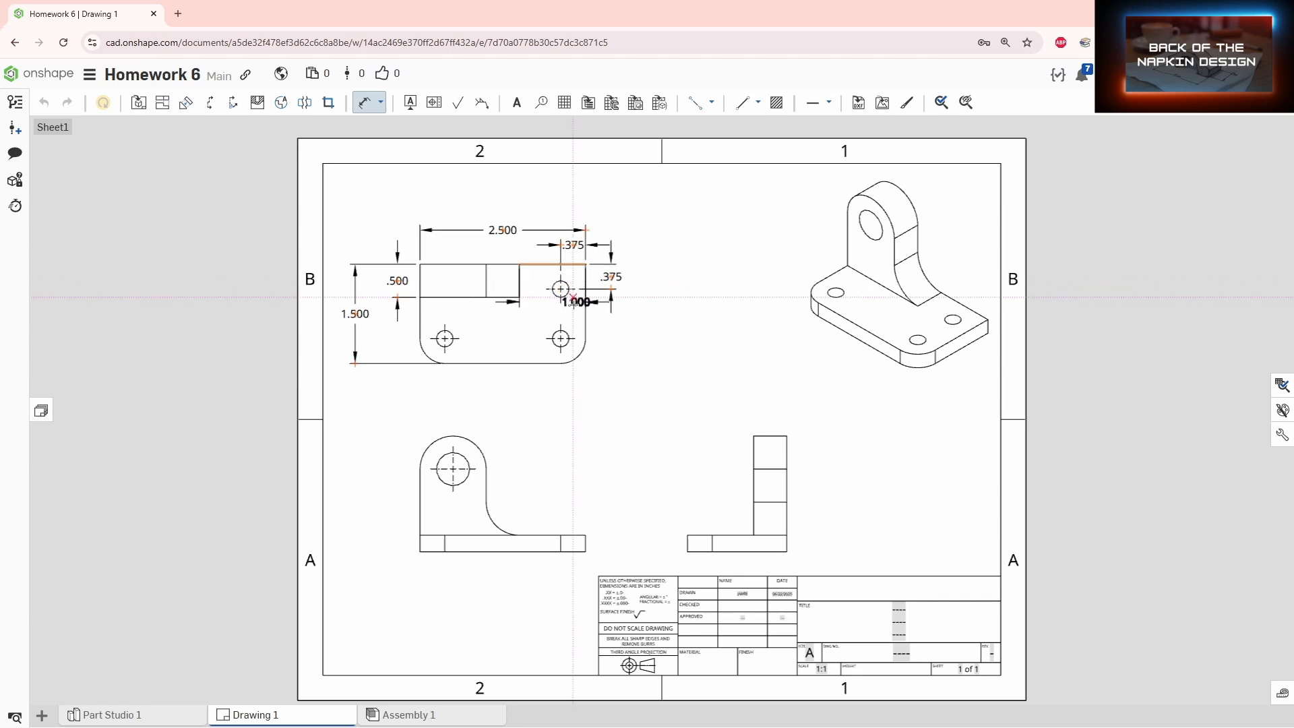
pyautogui.click(561, 339)
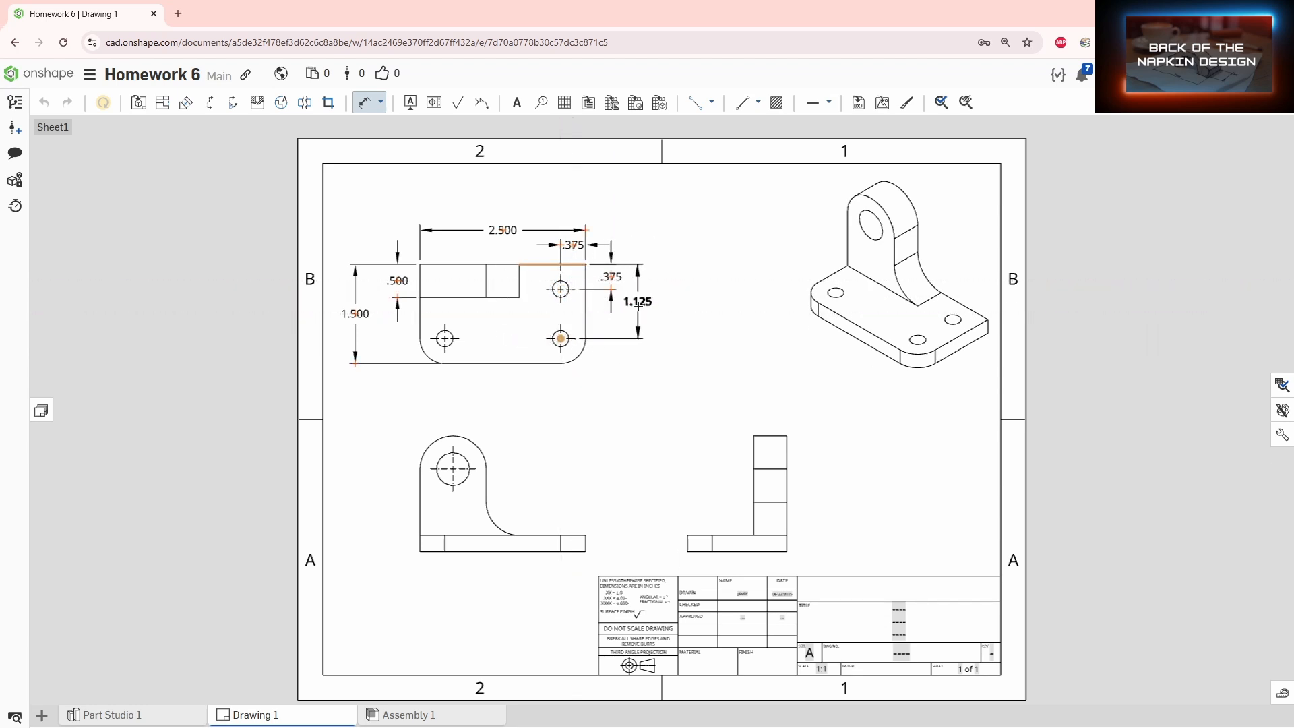
pyautogui.click(637, 307)
pyautogui.click(444, 339)
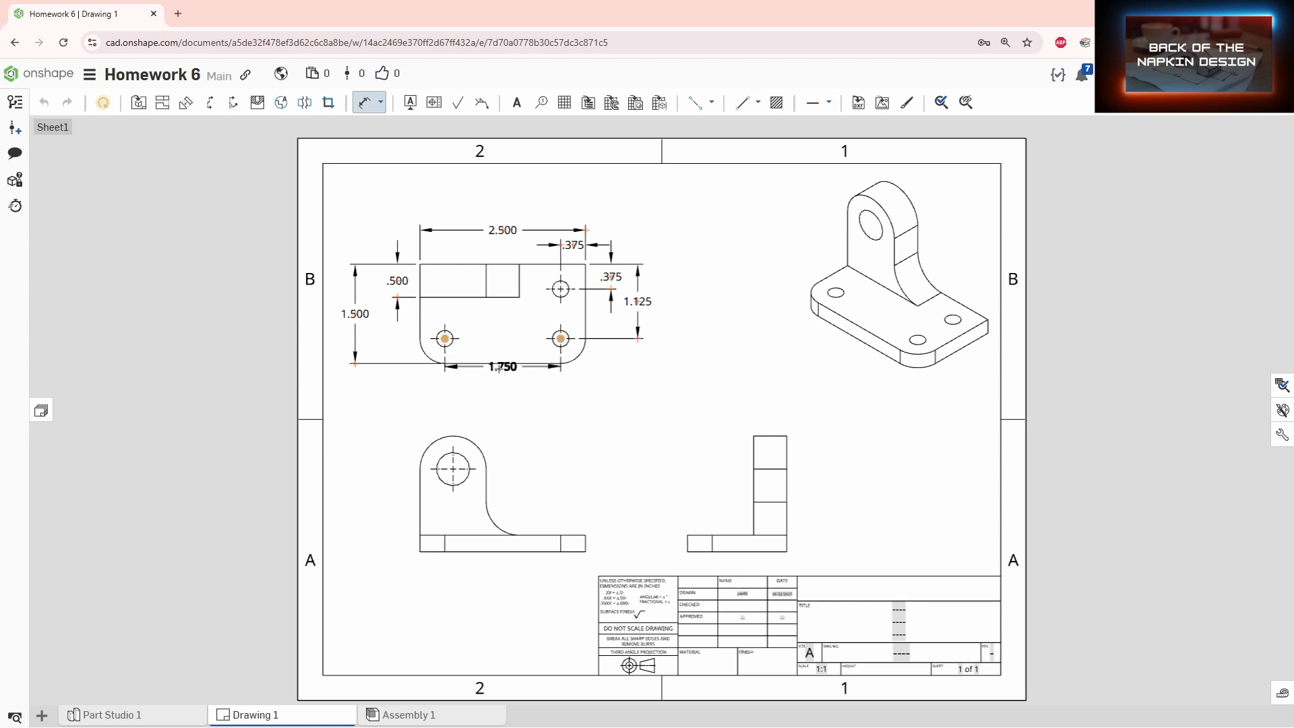
pyautogui.click(497, 385)
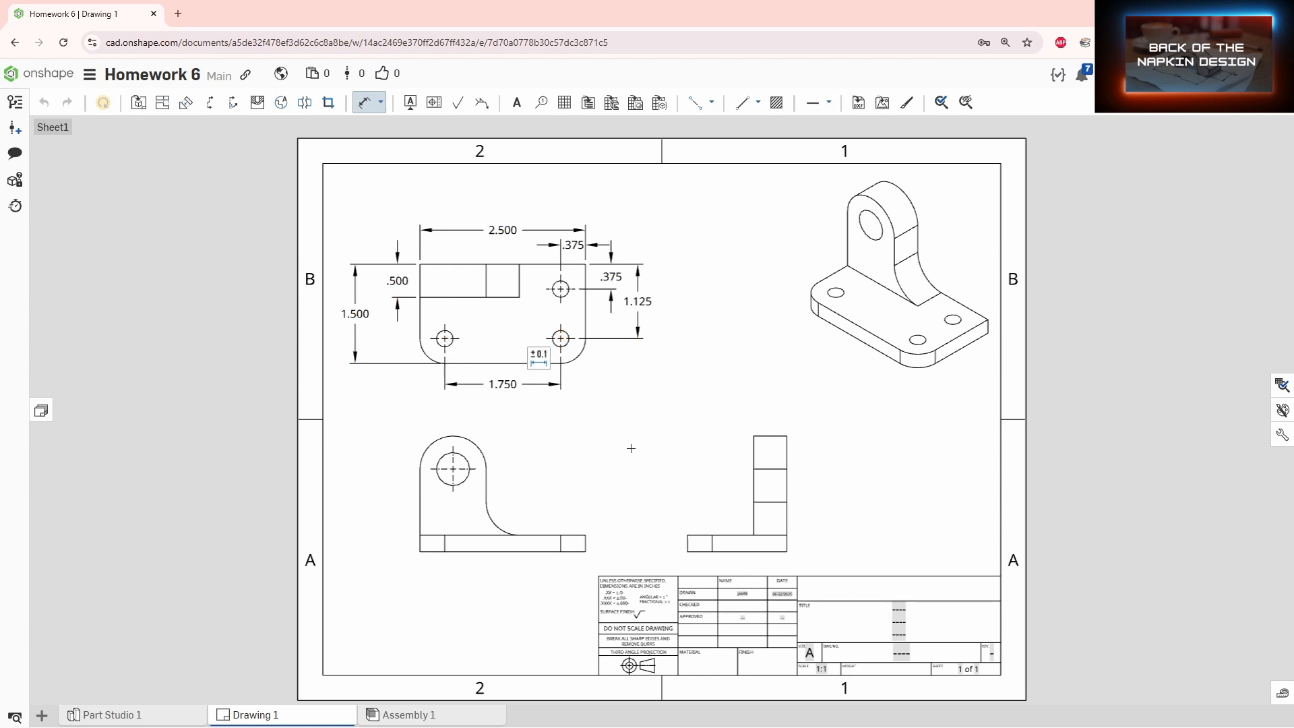
# Add a radius dimension to the lower-left plate corner and a diameter dimension to the lower-right hole in the top view.
pyautogui.moveTo(631, 448); pyautogui.dragTo(698, 345, button='middle')
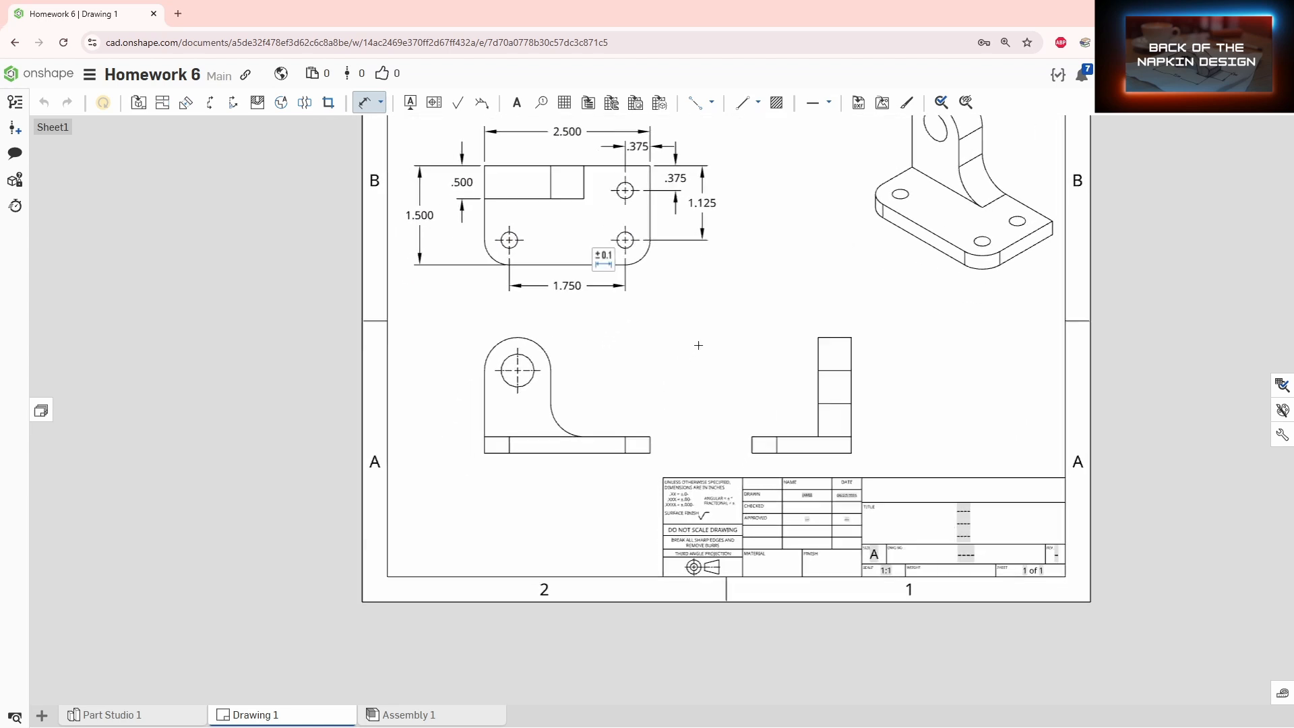
pyautogui.click(490, 257)
pyautogui.click(495, 299)
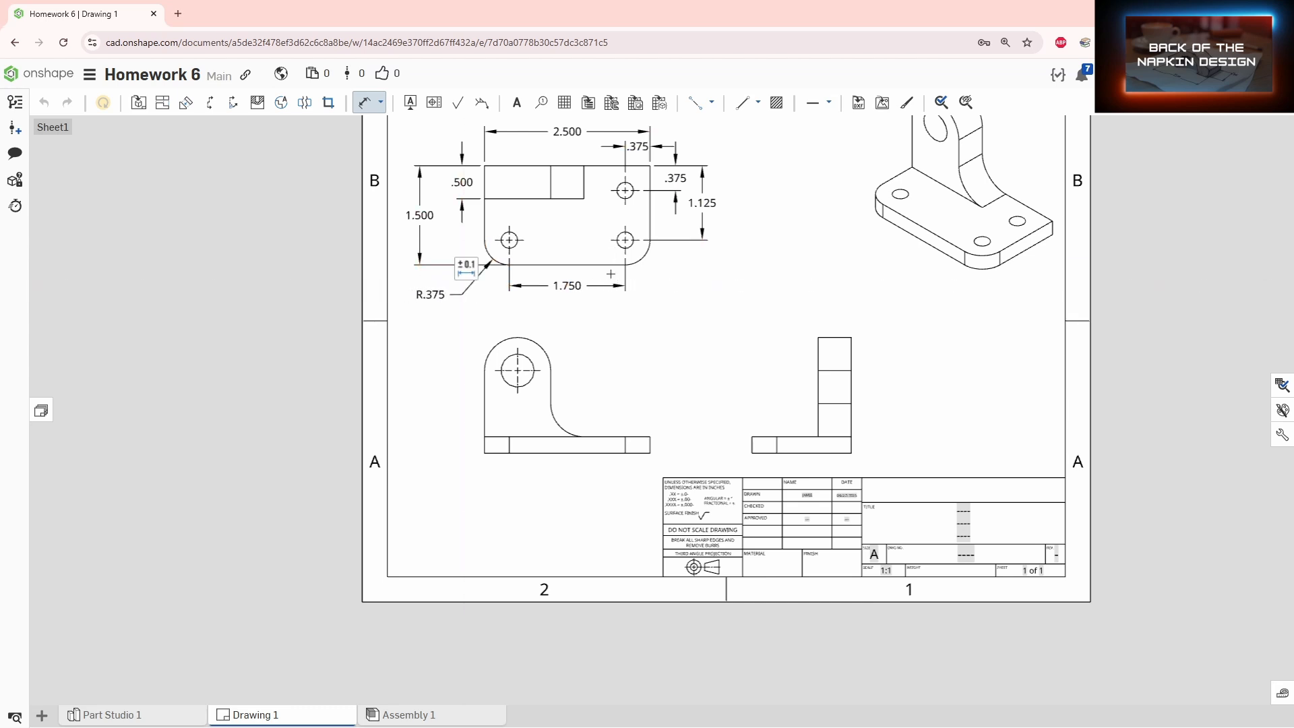
pyautogui.click(631, 246)
pyautogui.click(704, 286)
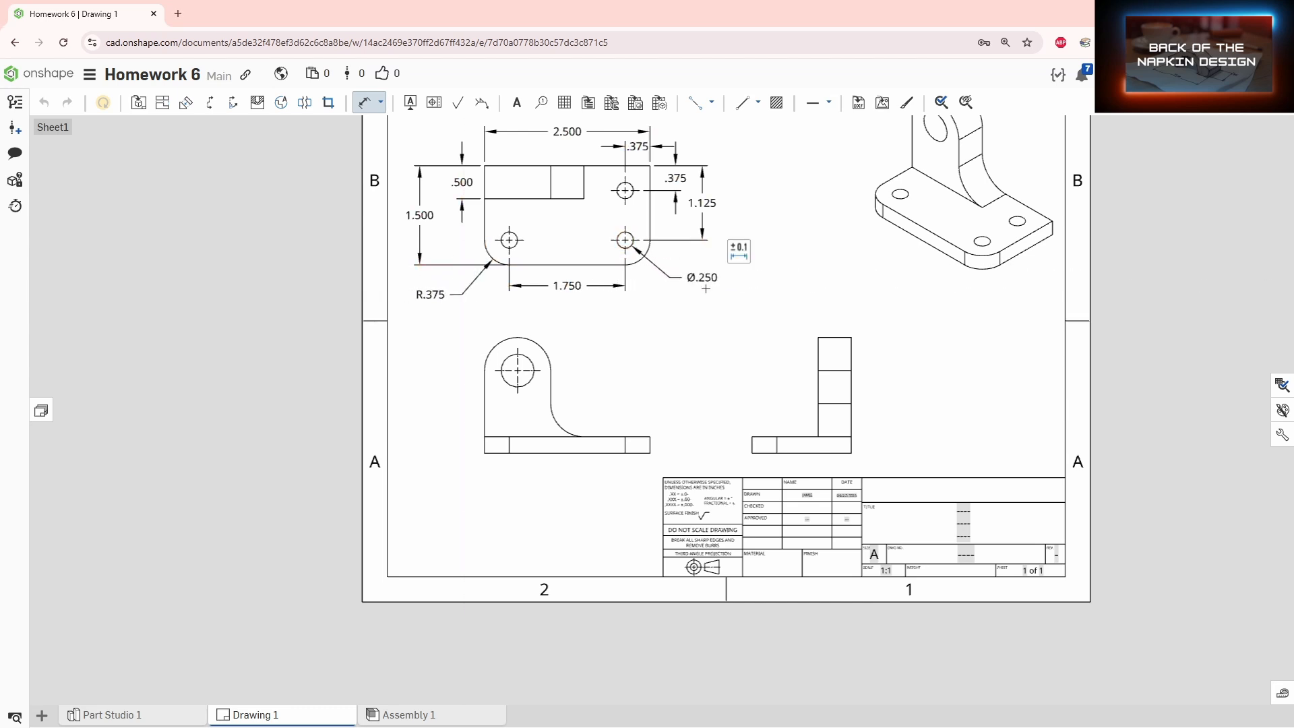
pyautogui.press('Escape')
# Add the quantity note "3x" on a line above the lower-right hole's diameter dimension.
pyautogui.doubleClick(698, 280)
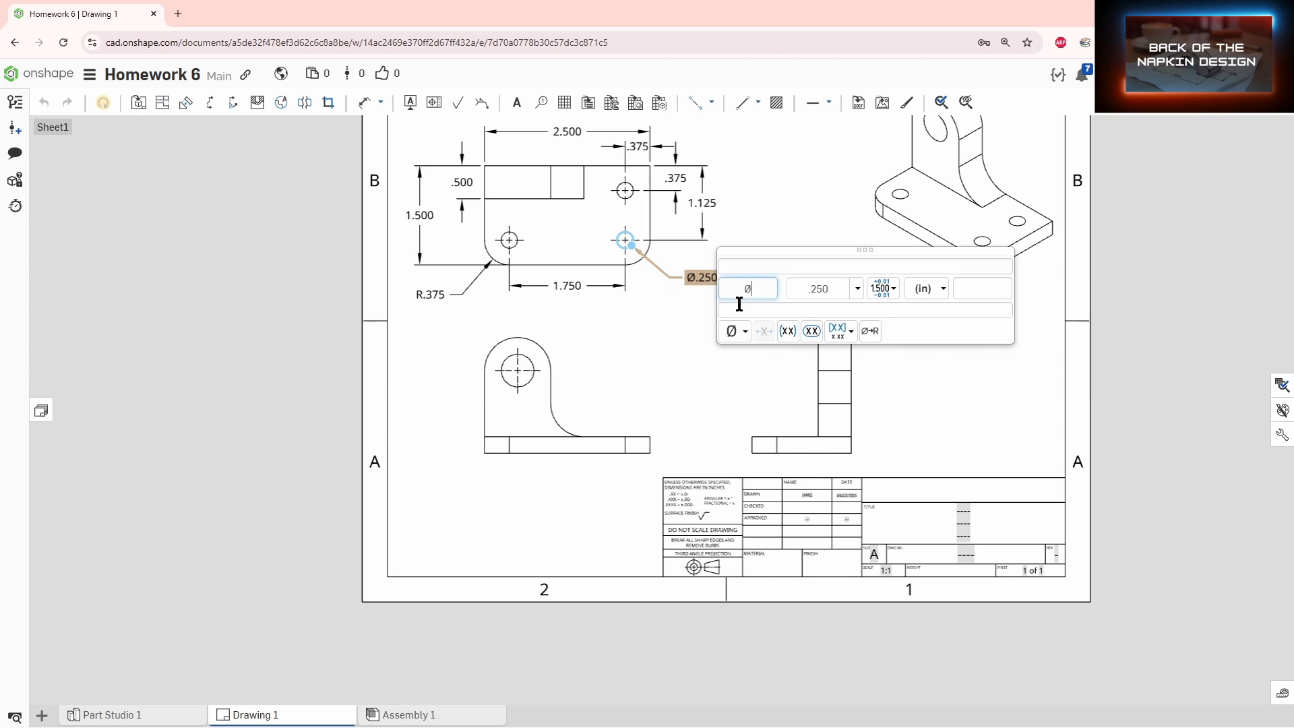
pyautogui.click(832, 275)
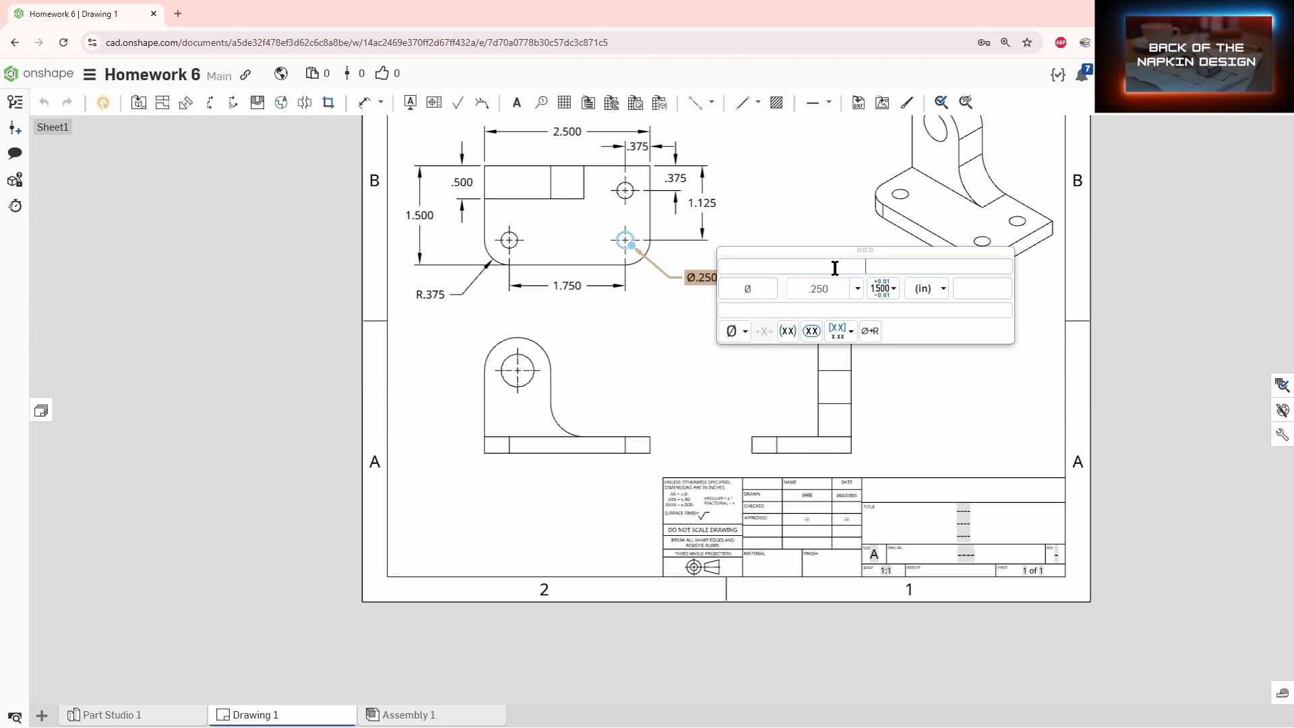
pyautogui.click(834, 268)
pyautogui.write('2X')
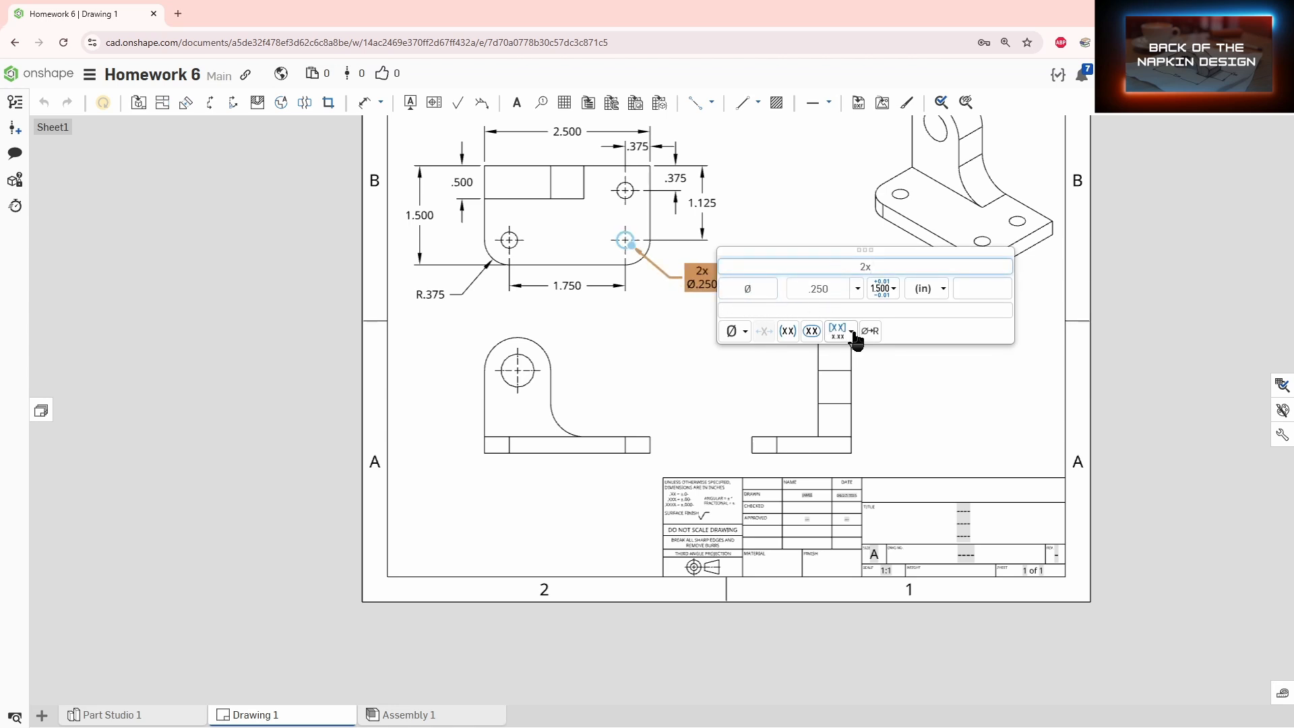
pyautogui.press('BackSpace')
pyautogui.press('BackSpace')
pyautogui.write('3')
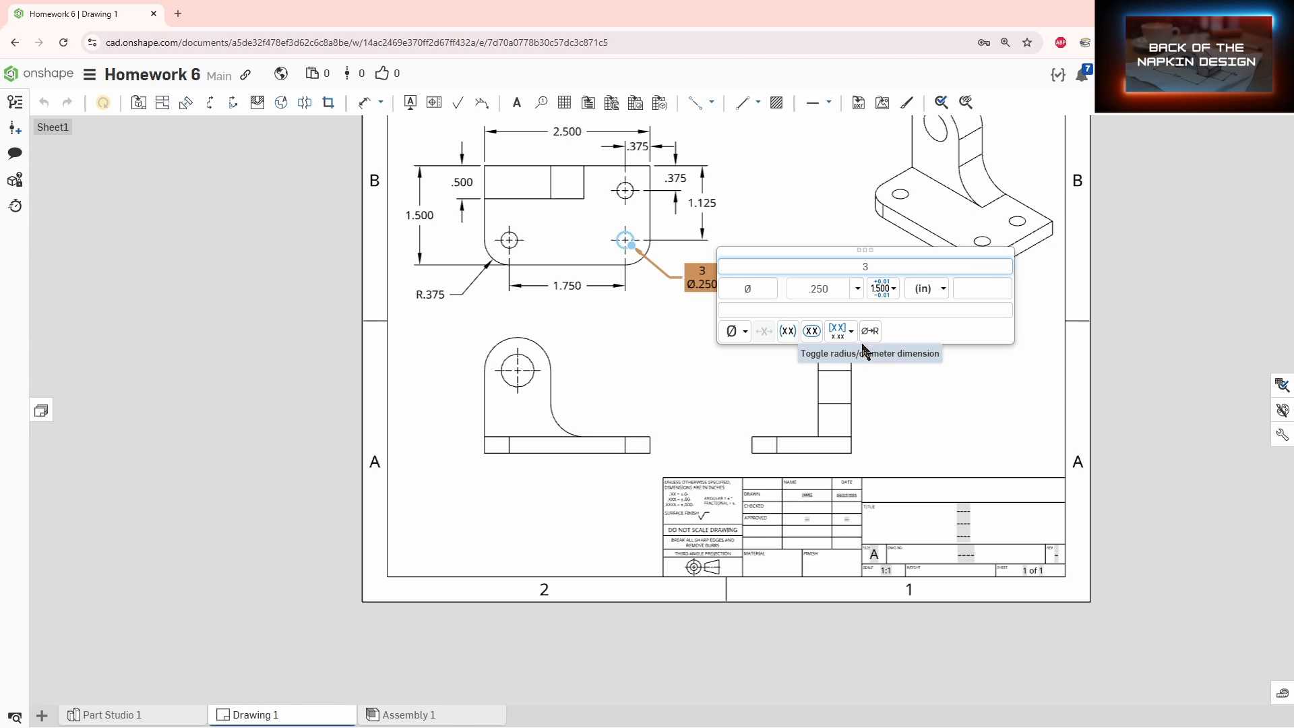
pyautogui.write('x')
pyautogui.press('Return')
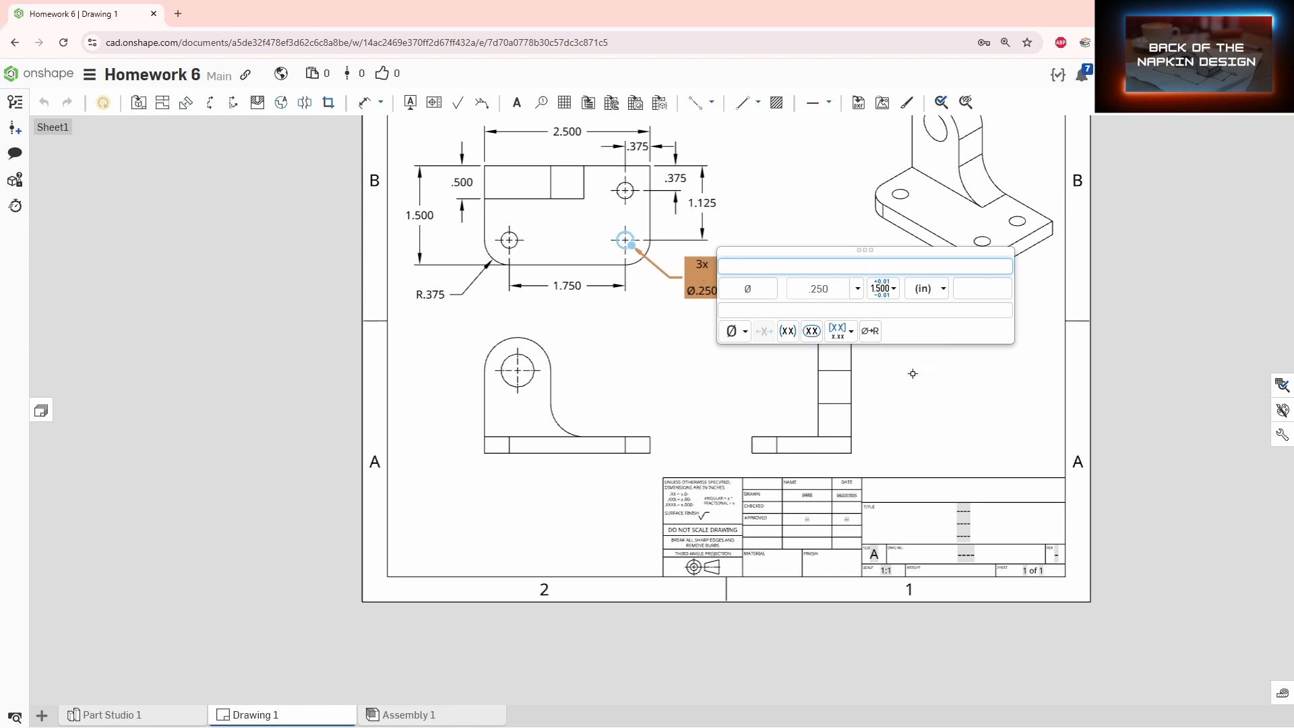
pyautogui.press('BackSpace')
pyautogui.click(915, 372)
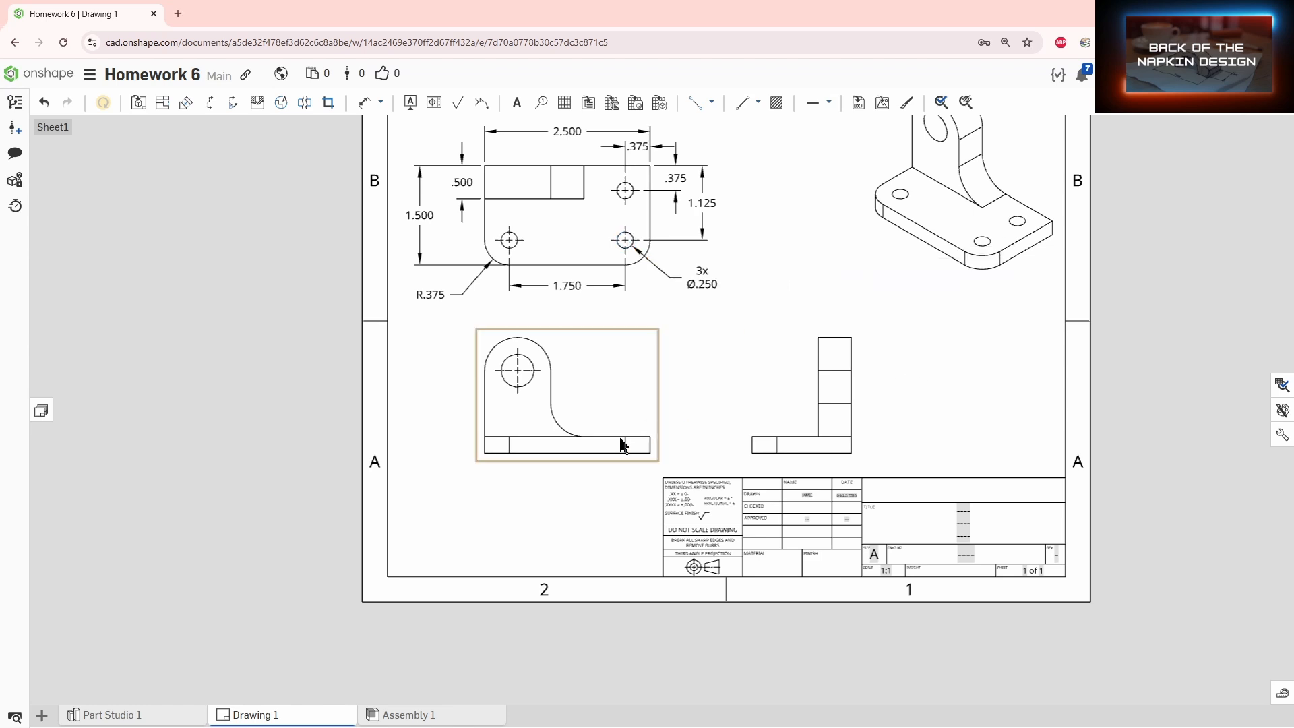
# Place "3x" as a prefix on the same line as the lower-right hole's diameter dimension and clear the note line above it.
pyautogui.moveTo(669, 317); pyautogui.dragTo(721, 364, button='middle')
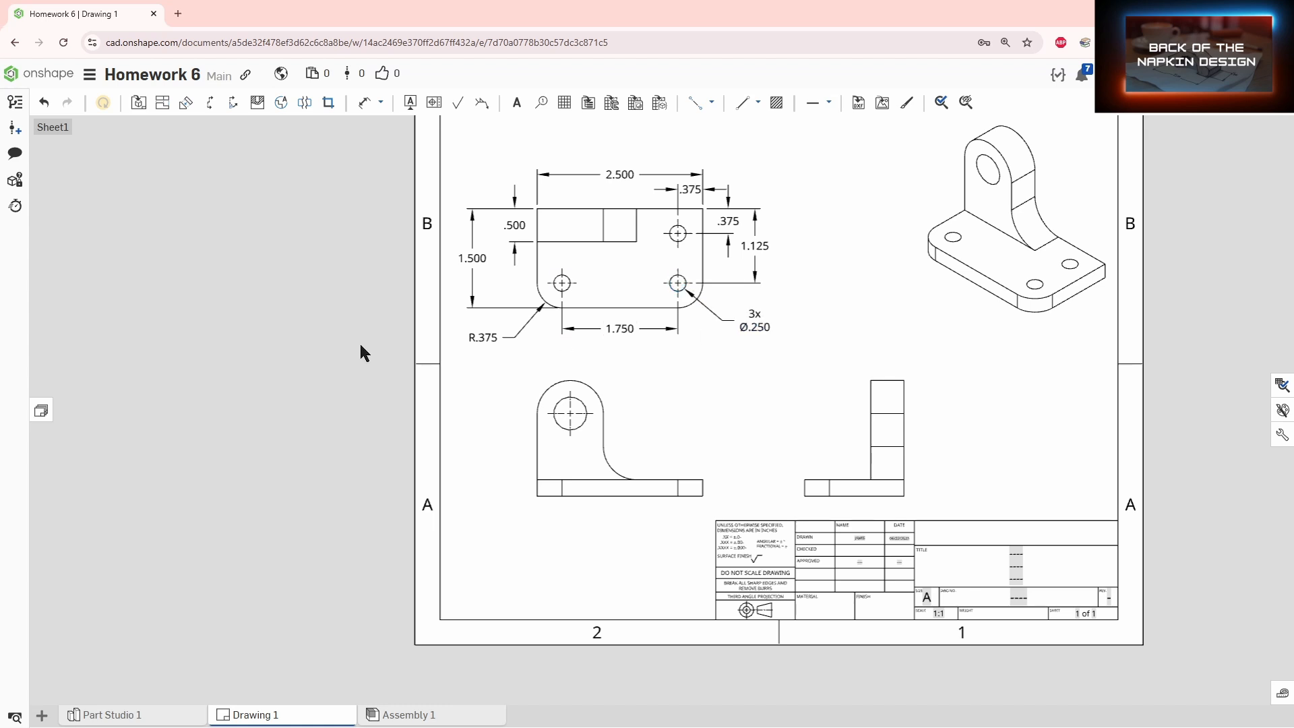
pyautogui.doubleClick(752, 326)
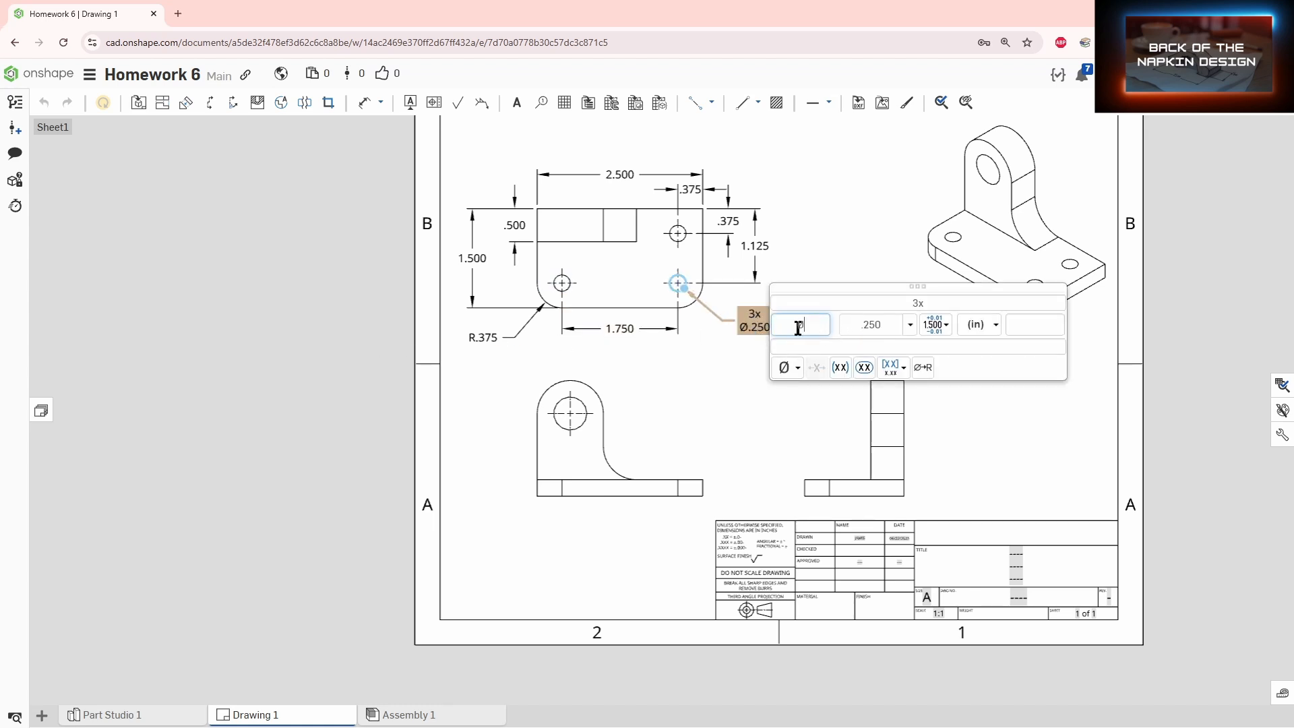
pyautogui.click(797, 328)
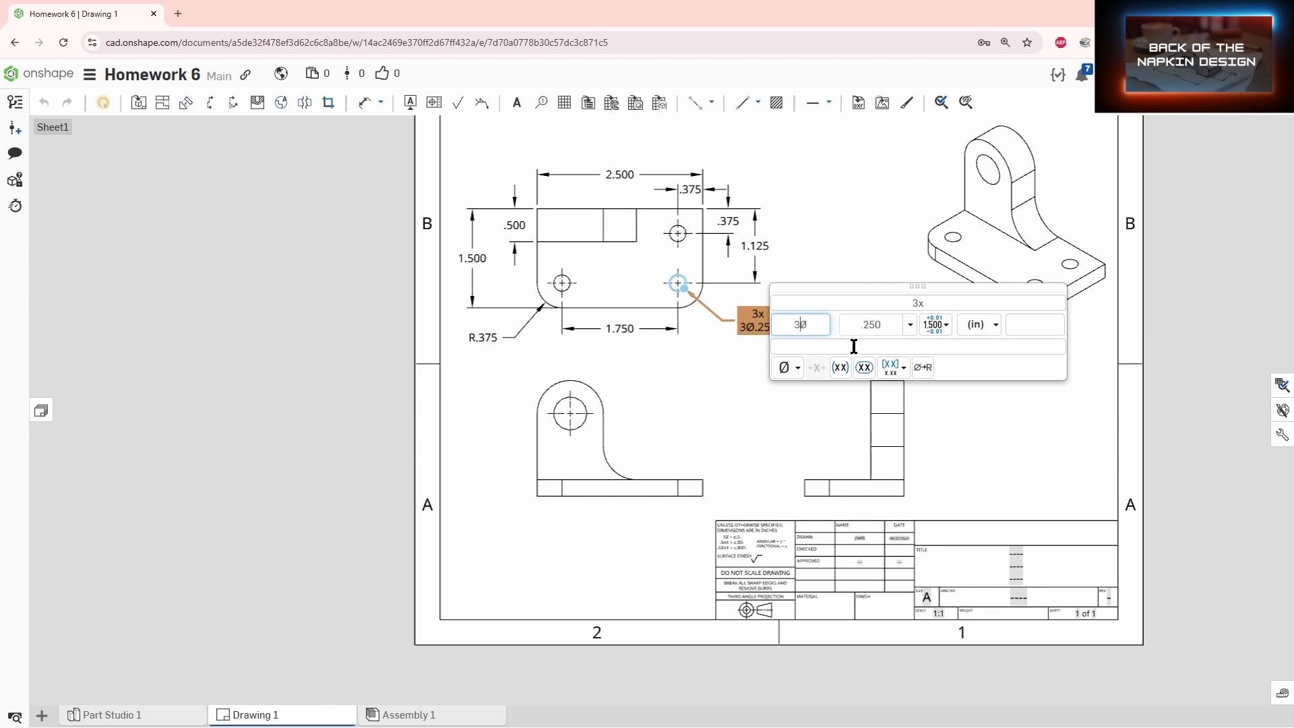
pyautogui.click(927, 302)
pyautogui.press('BackSpace')
pyautogui.press('BackSpace')
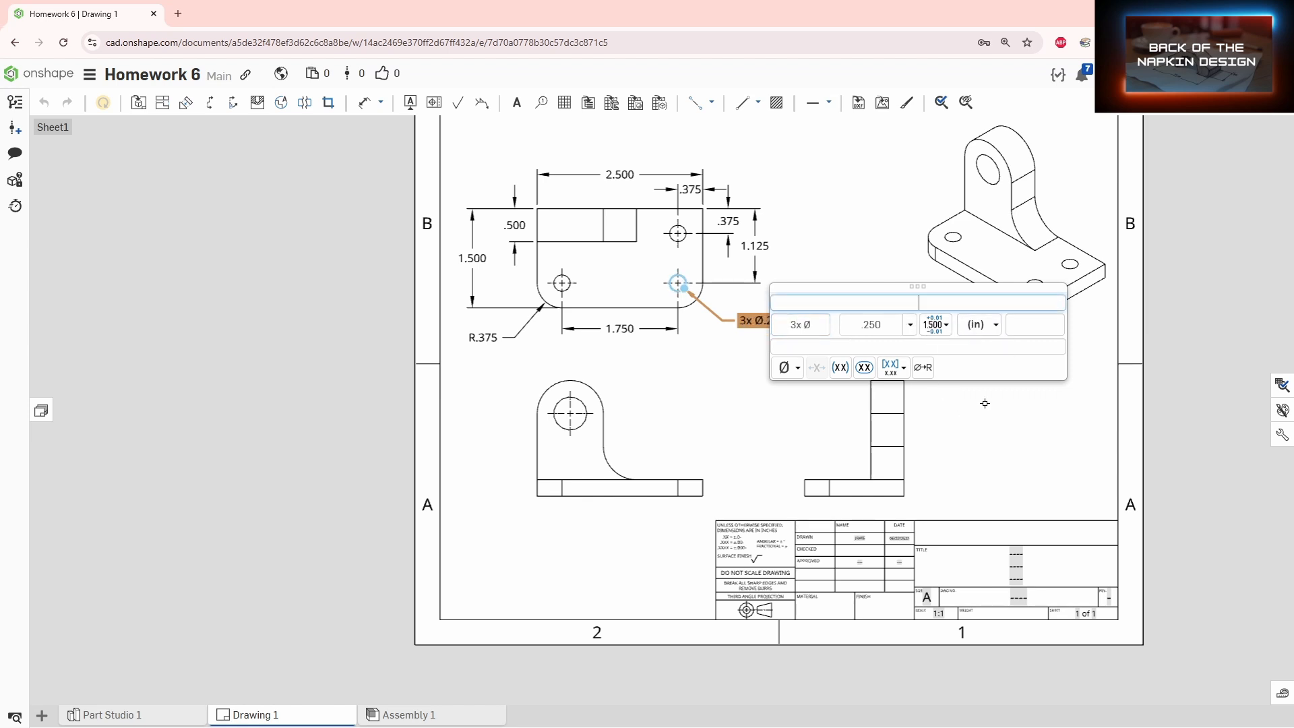
pyautogui.click(985, 403)
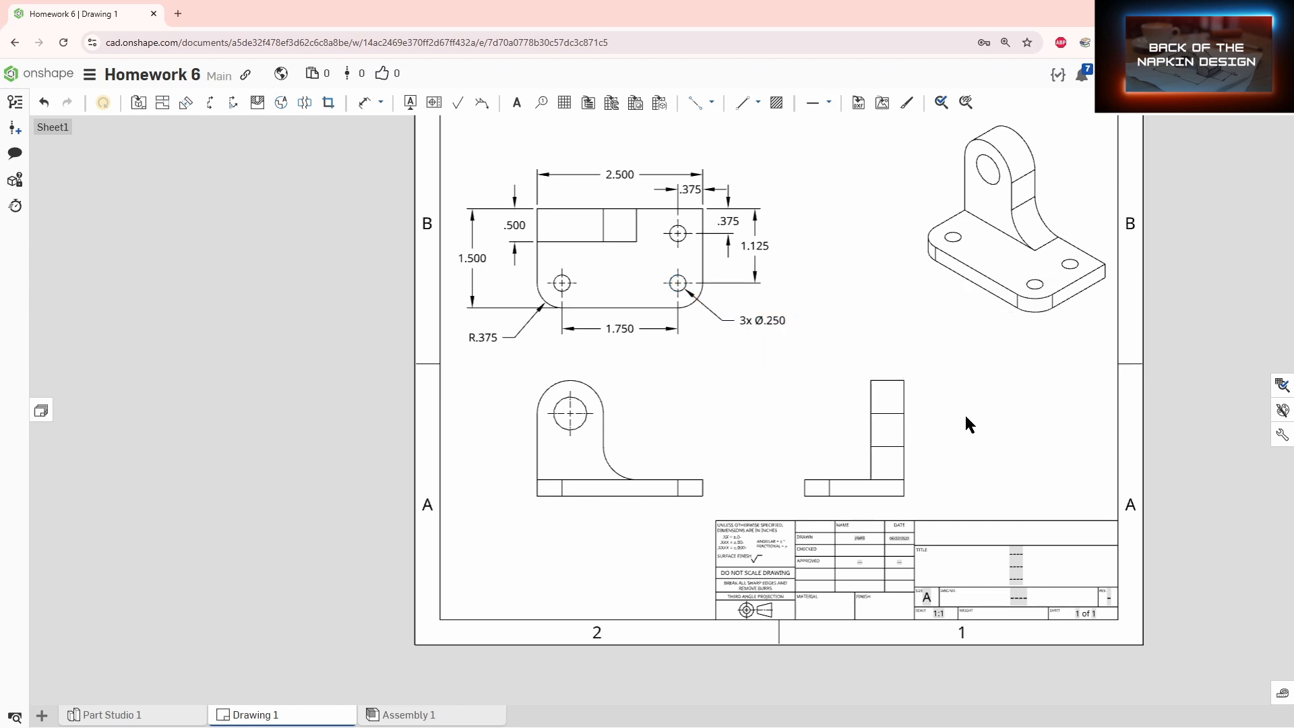
# Add the prefix "2x" to the lower-left corner's radius dimension in the top view.
pyautogui.doubleClick(485, 339)
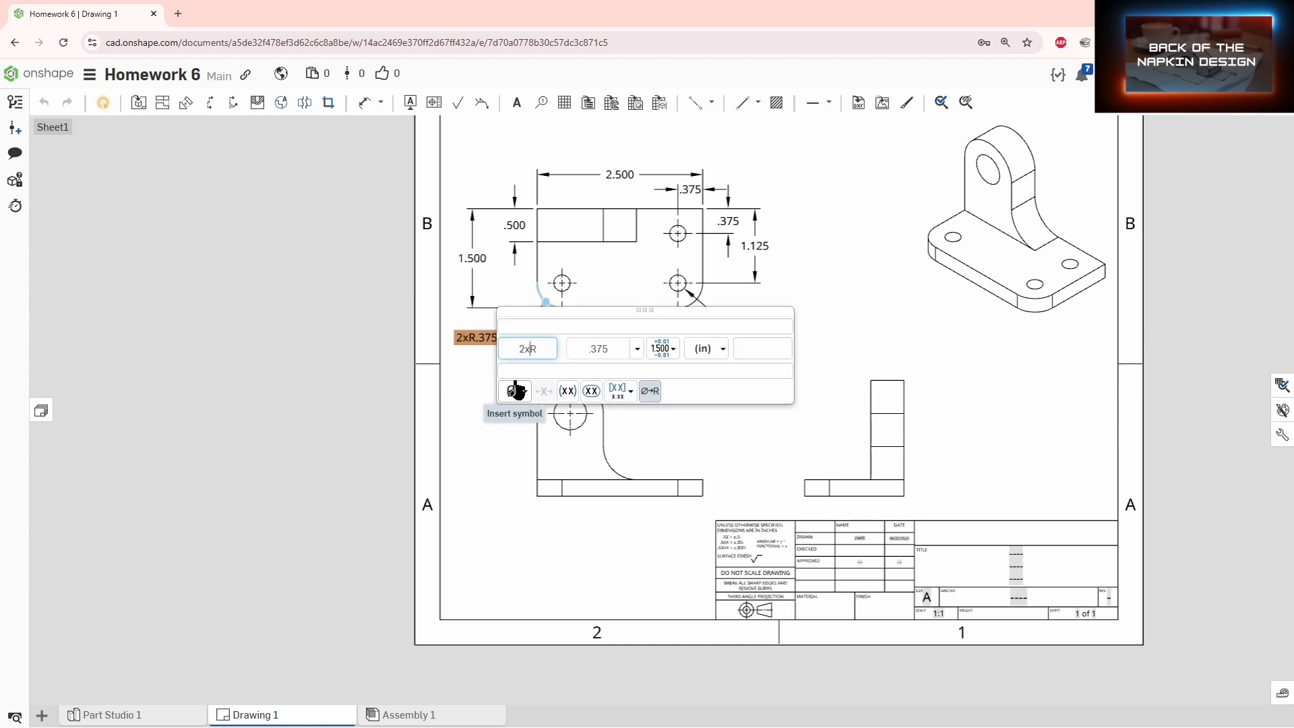
pyautogui.click(757, 429)
# Add radius dimensions to the fillet and the rounded upper end and a diameter dimension to the hole in the front view.
pyautogui.moveTo(634, 430); pyautogui.dragTo(657, 408, button='middle')
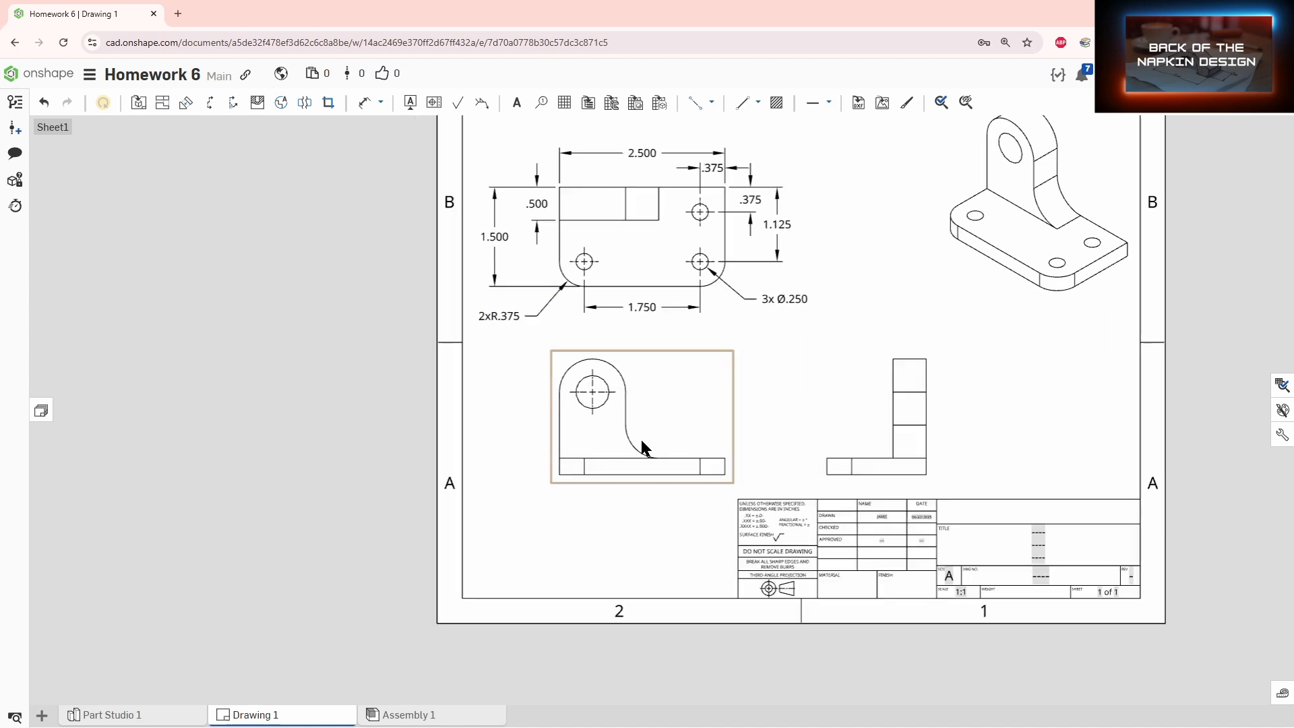
pyautogui.press('d')
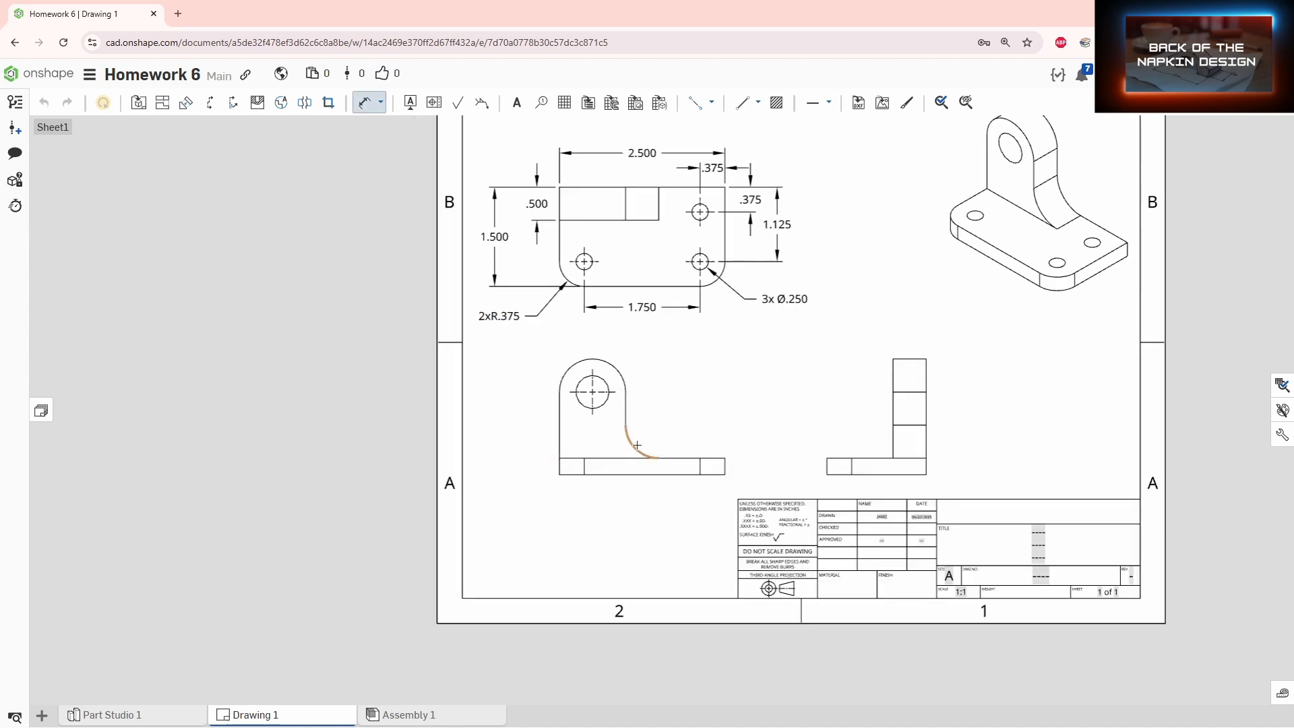
pyautogui.click(637, 445)
pyautogui.click(674, 415)
pyautogui.click(605, 379)
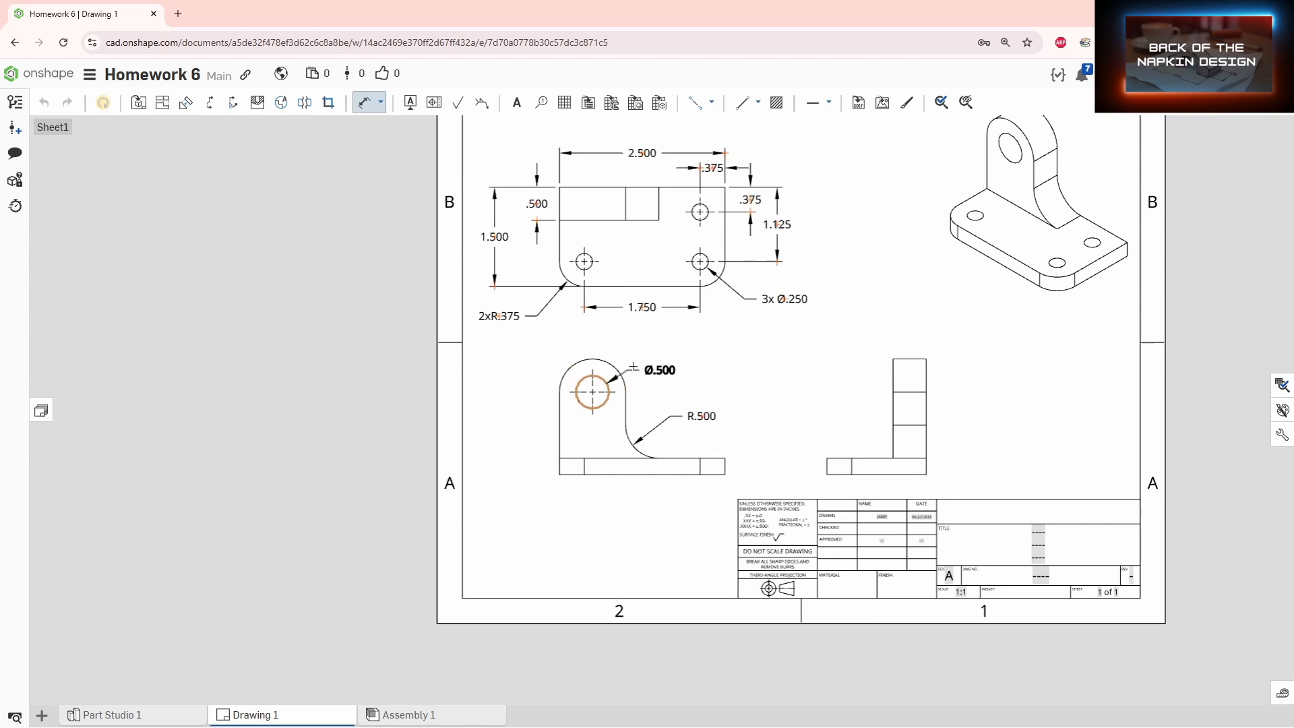
pyautogui.click(648, 354)
pyautogui.click(569, 368)
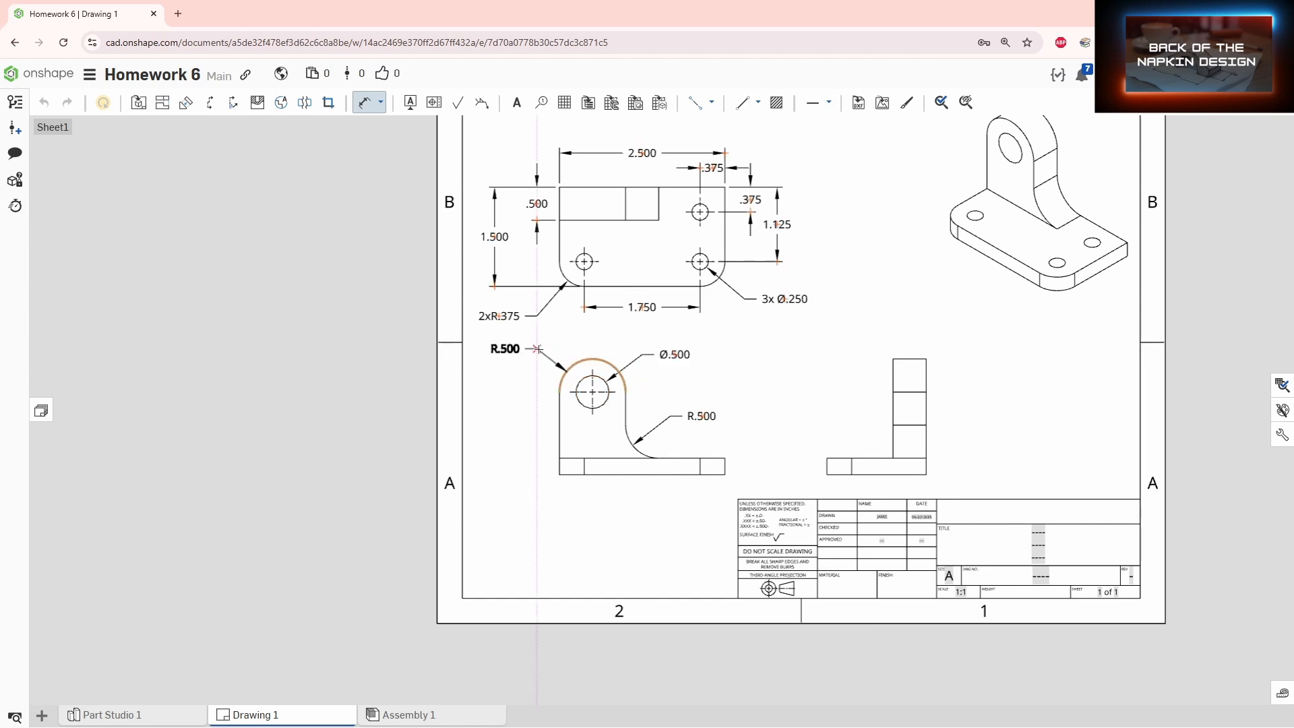
pyautogui.click(537, 349)
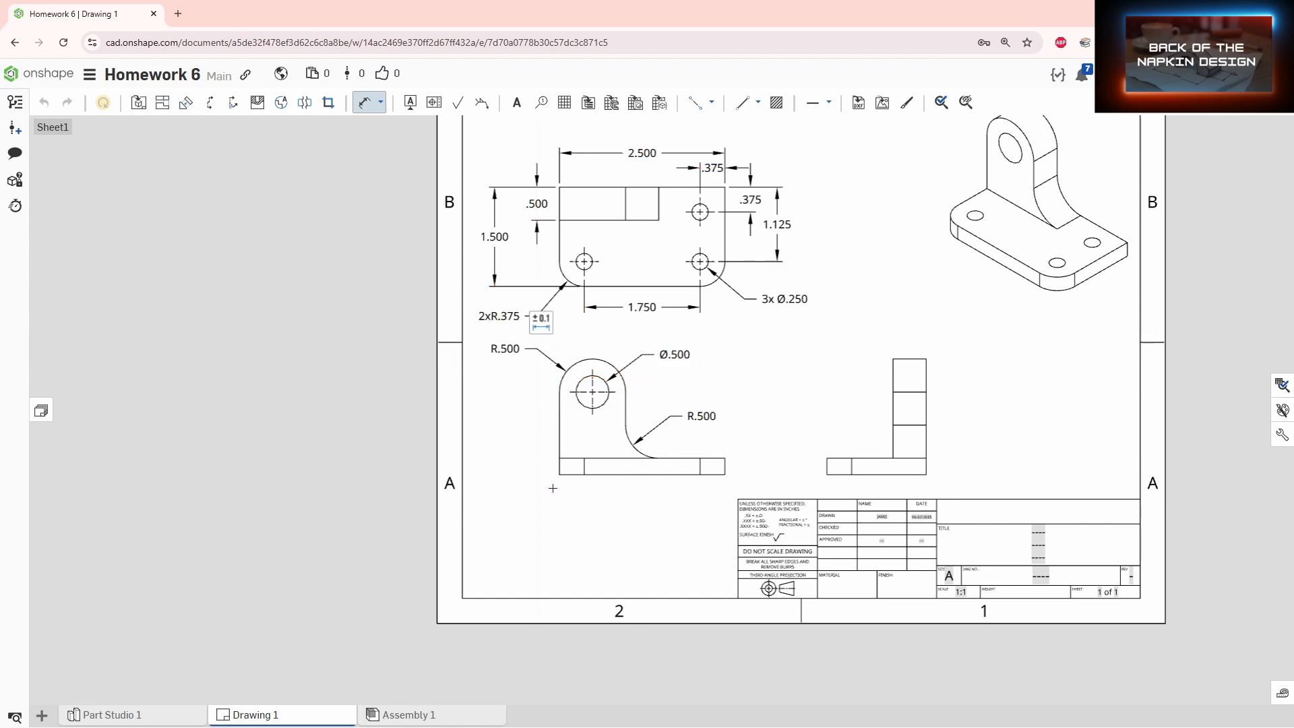
# Dimension the base plate's thickness and the hole center's height above the base's bottom edge in the front view.
pyautogui.click(571, 474)
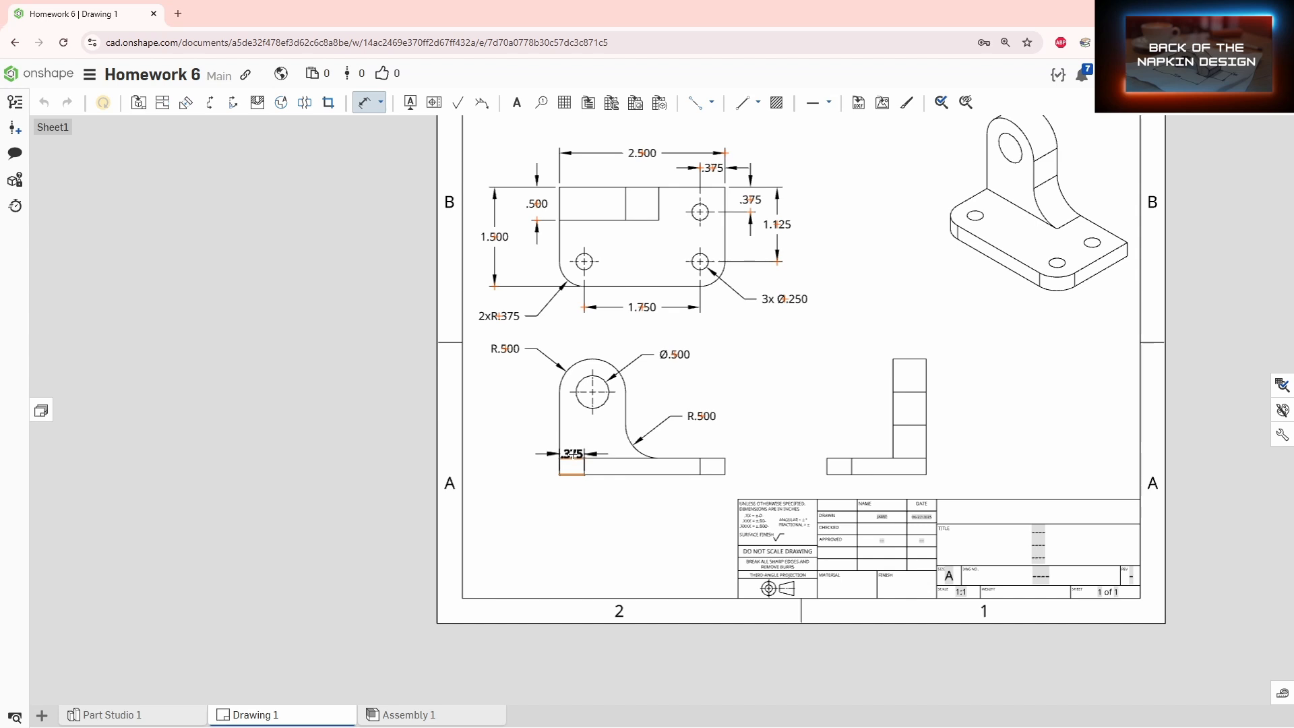
pyautogui.click(571, 458)
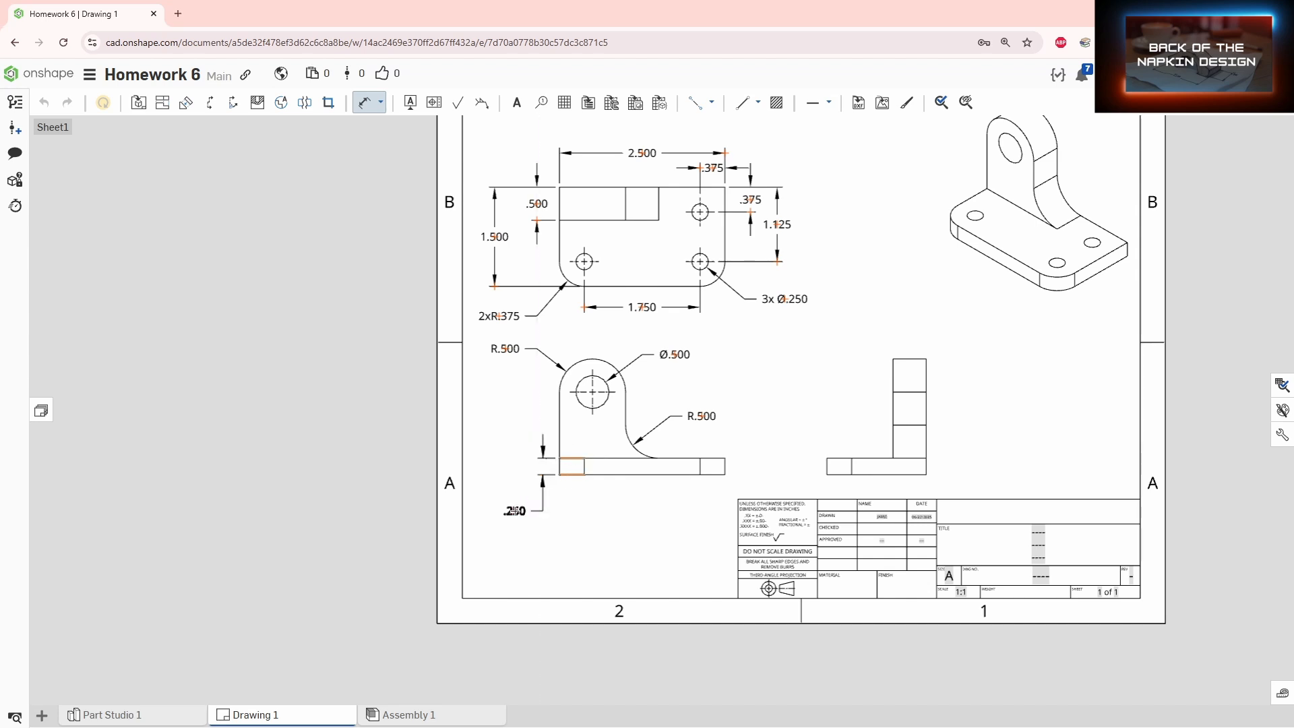
pyautogui.click(518, 510)
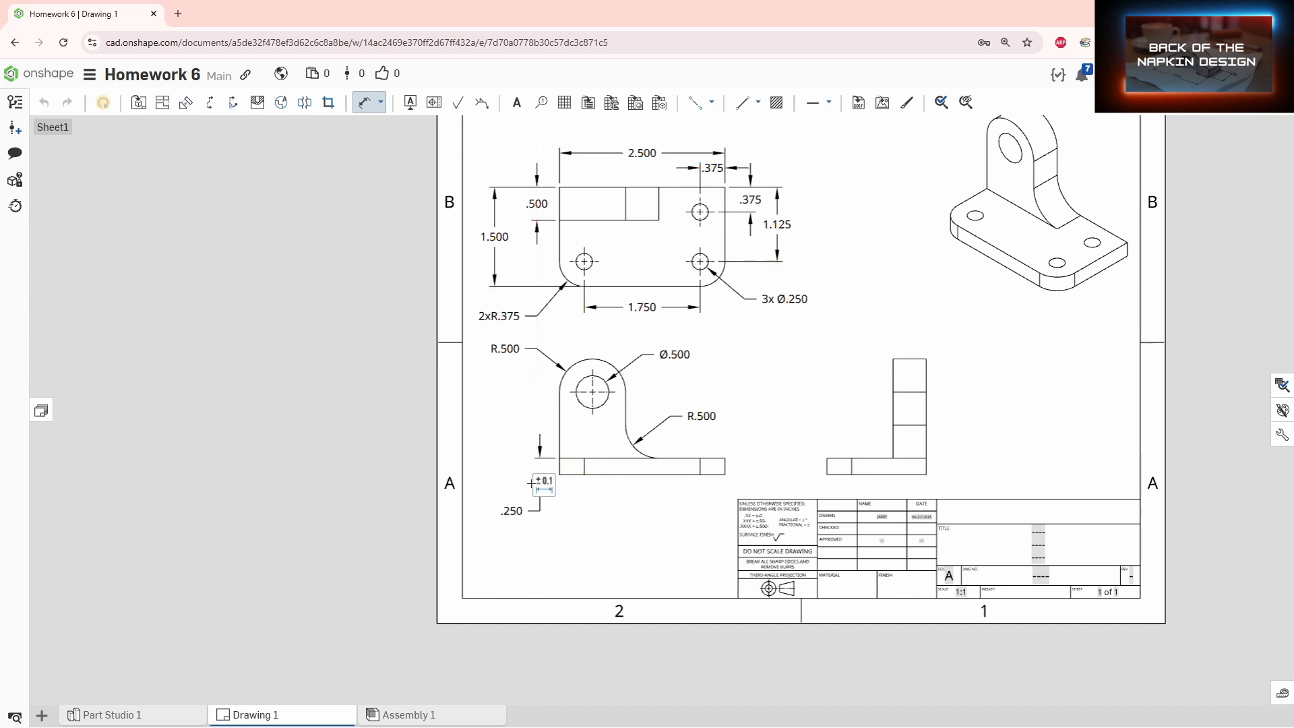
pyautogui.click(570, 473)
pyautogui.click(592, 391)
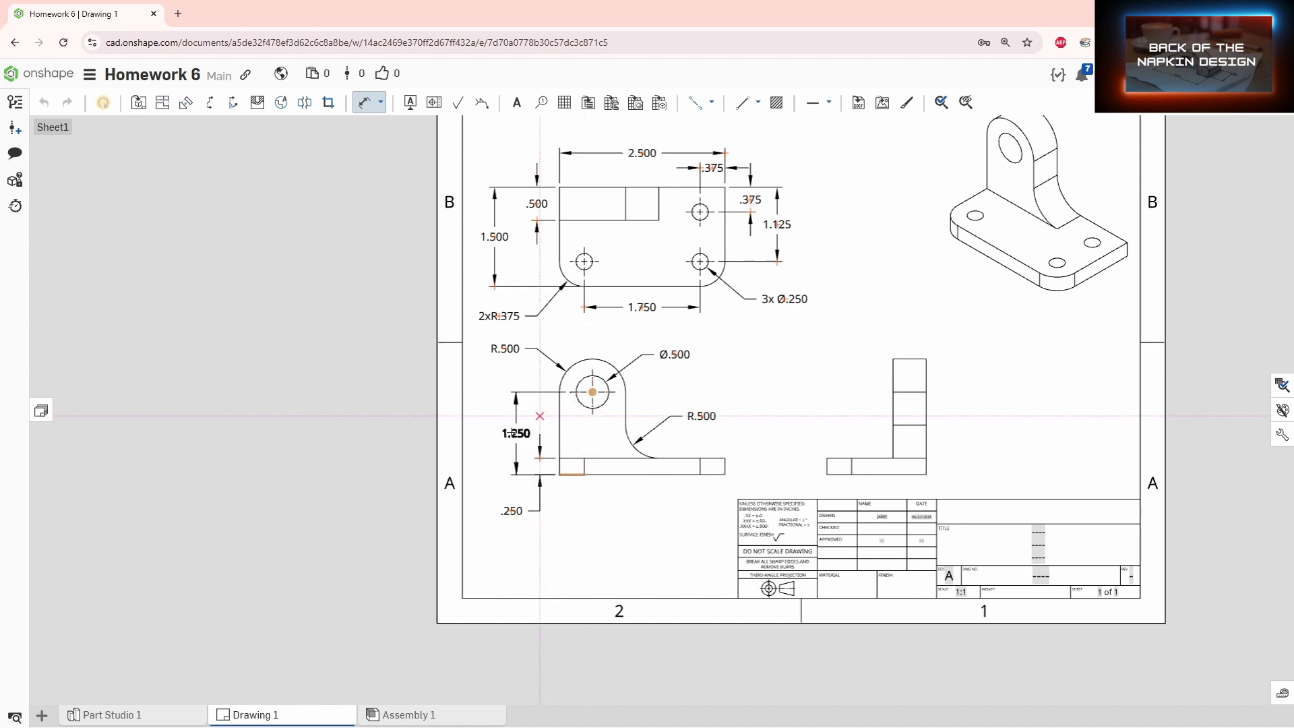
pyautogui.click(504, 435)
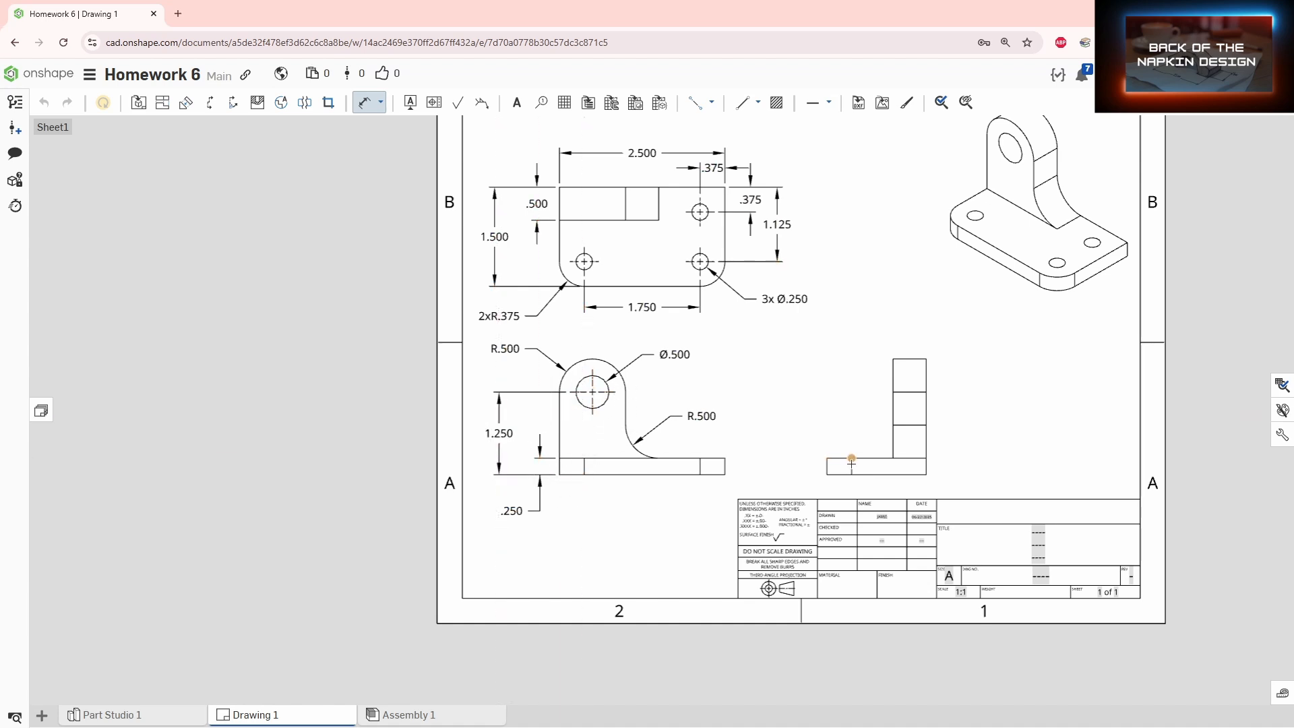
# Dimension the base's overall depth and the bracket's overall height in the right view.
pyautogui.click(926, 466)
pyautogui.click(827, 465)
pyautogui.click(869, 489)
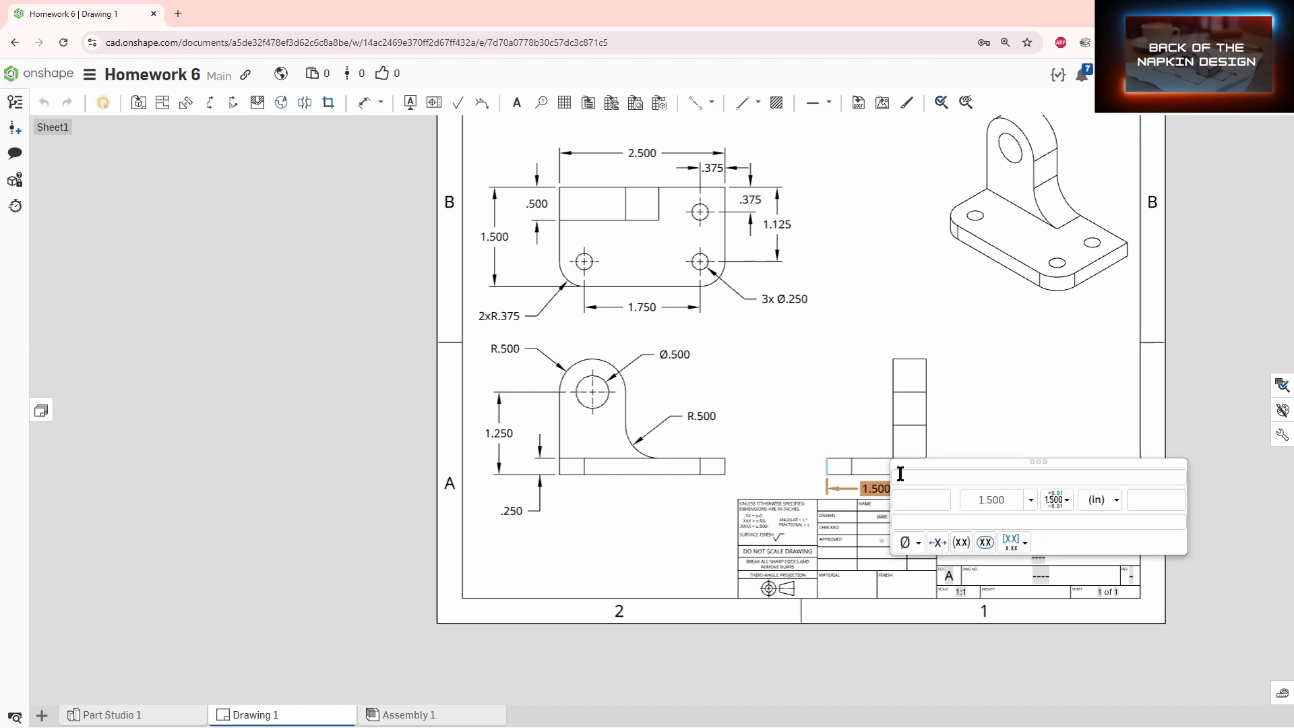
pyautogui.click(982, 438)
pyautogui.press('d')
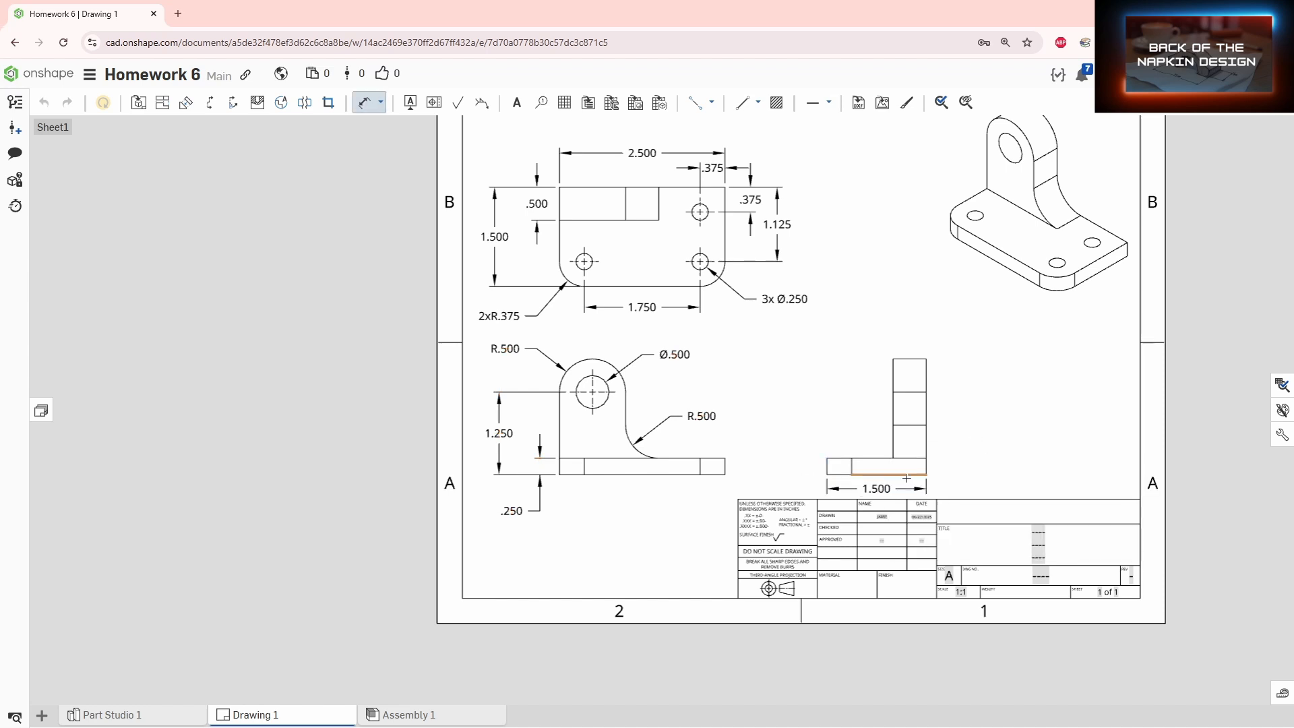
pyautogui.click(907, 475)
pyautogui.click(926, 358)
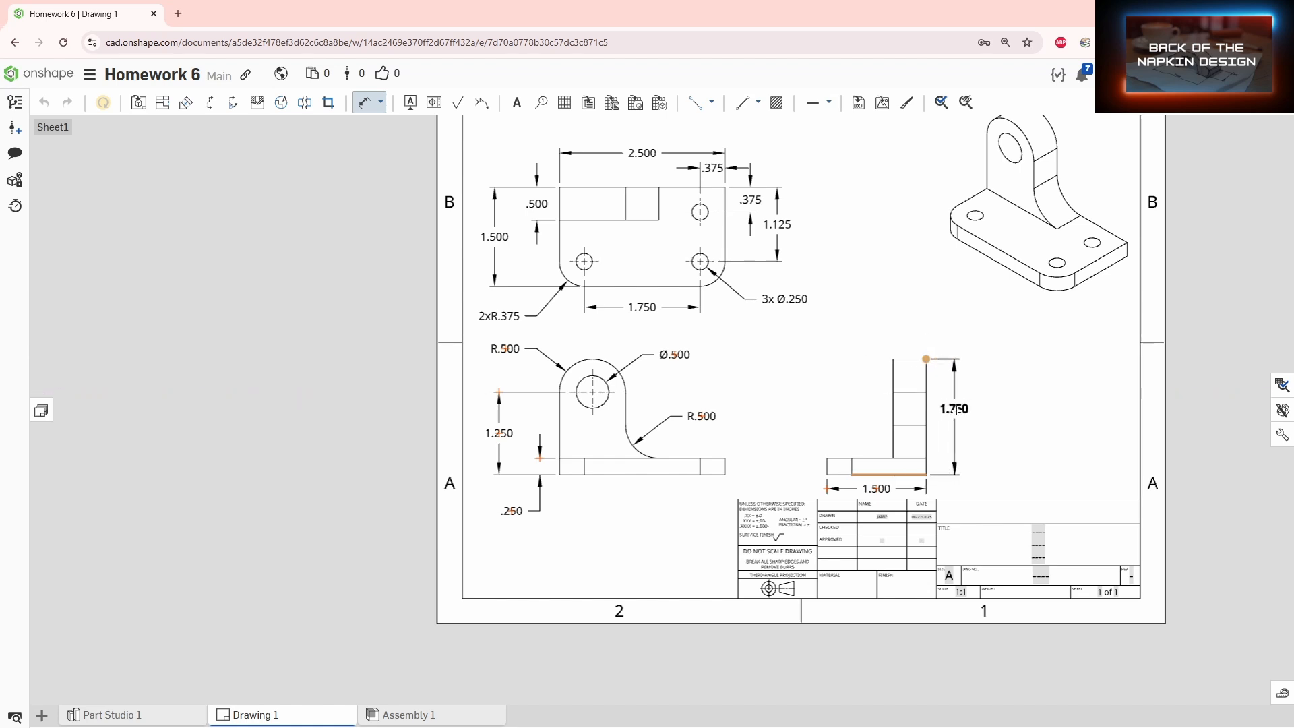
pyautogui.click(968, 417)
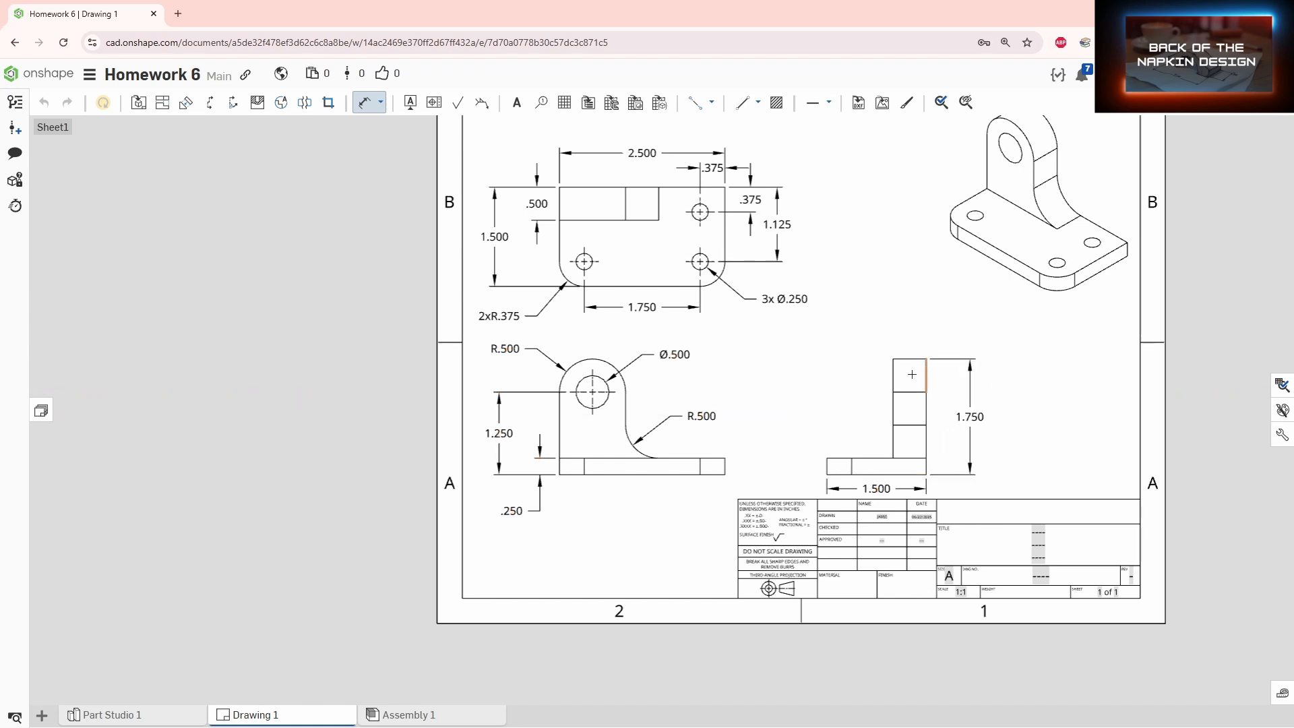
# Dimension the upright's thickness in the right view, placing the dimension above it.
pyautogui.click(892, 374)
pyautogui.press('Escape')
pyautogui.press('d')
pyautogui.click(925, 370)
pyautogui.click(892, 374)
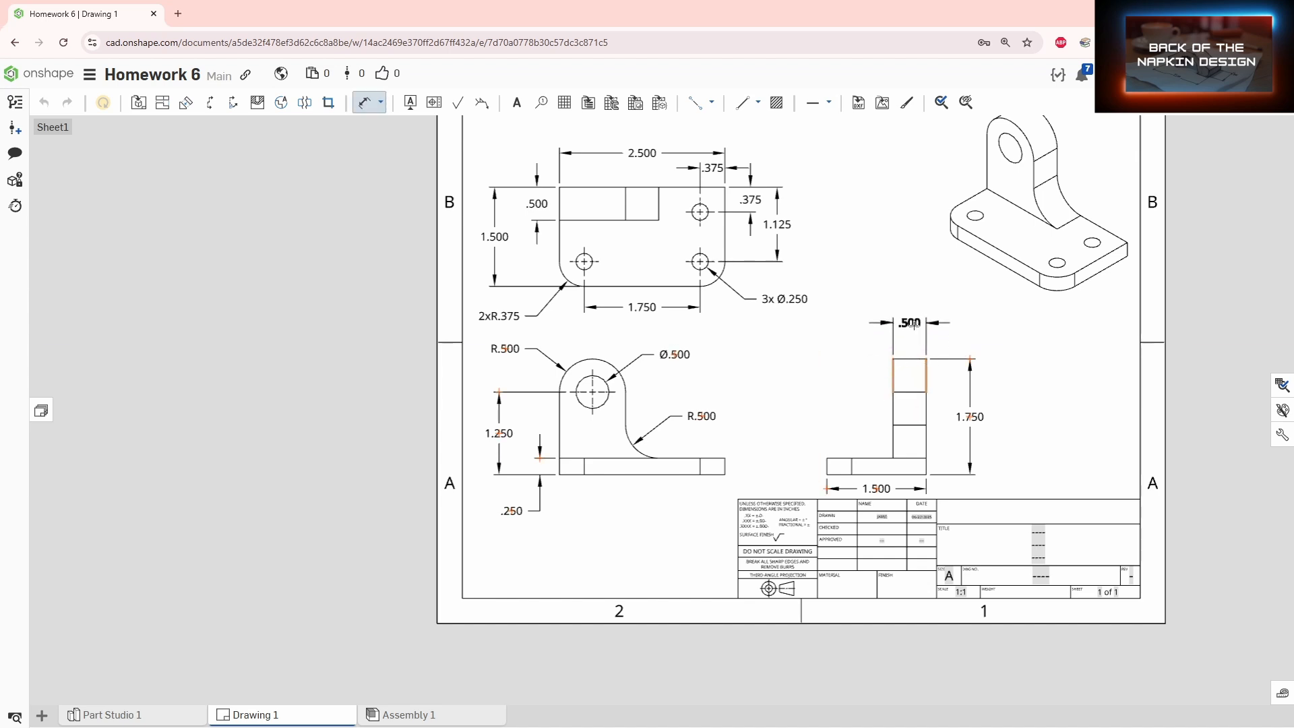
pyautogui.click(909, 323)
# In the top view, raise the overall width dimension and move the horizontal hole-offset dimension's text outside its extension lines.
pyautogui.moveTo(818, 372)
pyautogui.mouseDown(button='middle')
pyautogui.moveTo(838, 410)
pyautogui.moveTo(827, 458)
pyautogui.mouseUp(button='middle')
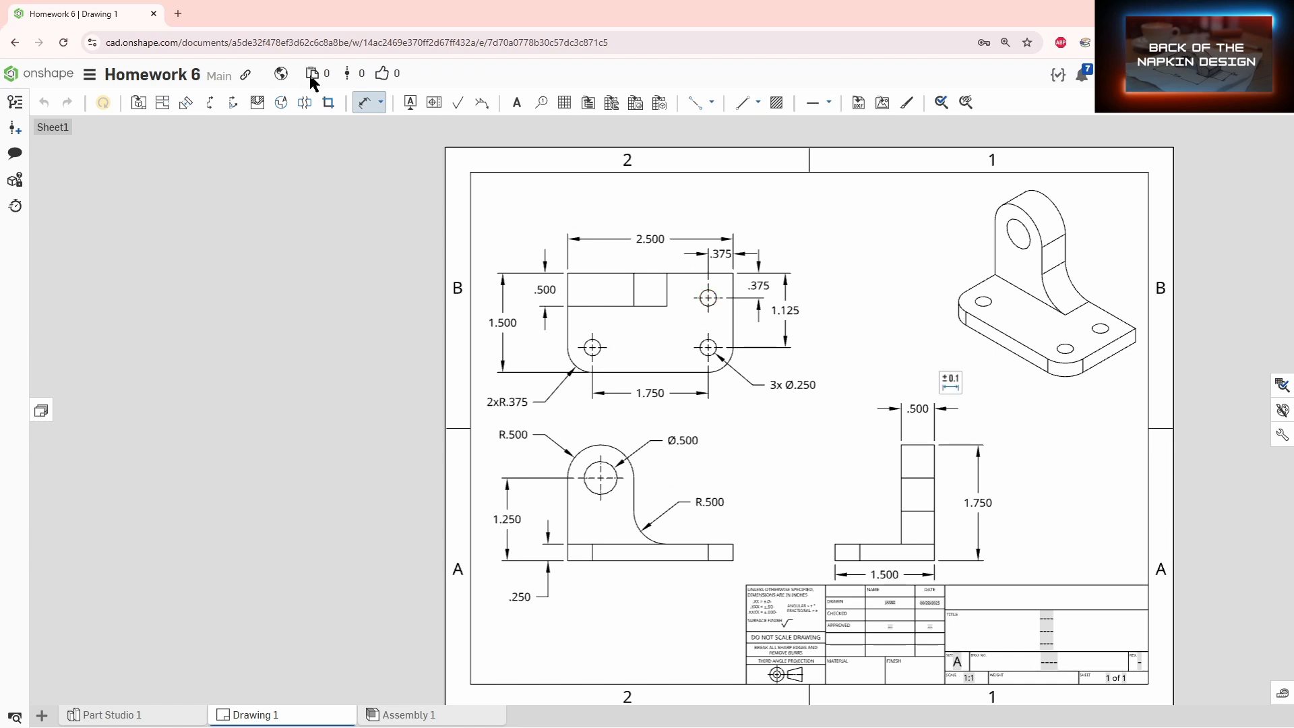
pyautogui.click(364, 103)
pyautogui.click(639, 239)
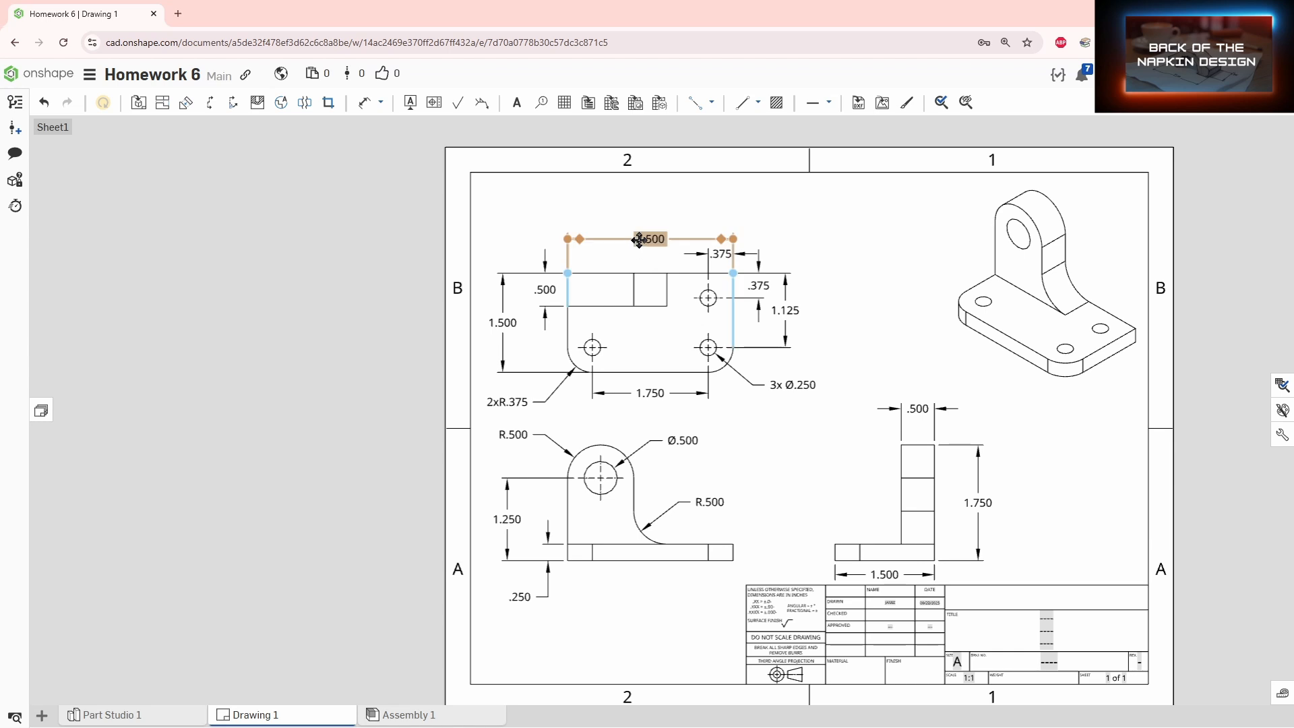
pyautogui.moveTo(639, 240); pyautogui.dragTo(640, 216)
pyautogui.moveTo(701, 248); pyautogui.dragTo(683, 235)
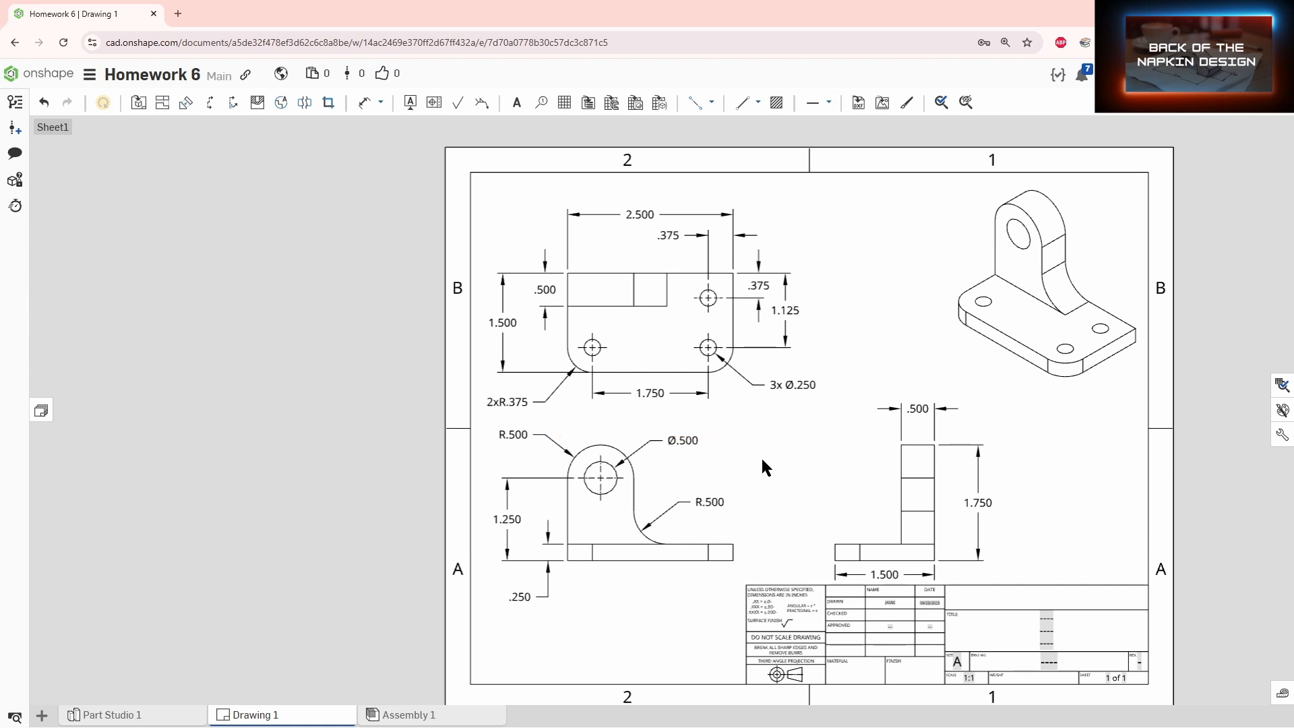
# Adjust the spacing of the front and top views on the sheet, shifting both slightly up and to the right.
pyautogui.moveTo(761, 457); pyautogui.dragTo(745, 383, button='middle')
pyautogui.moveTo(615, 498); pyautogui.dragTo(615, 508)
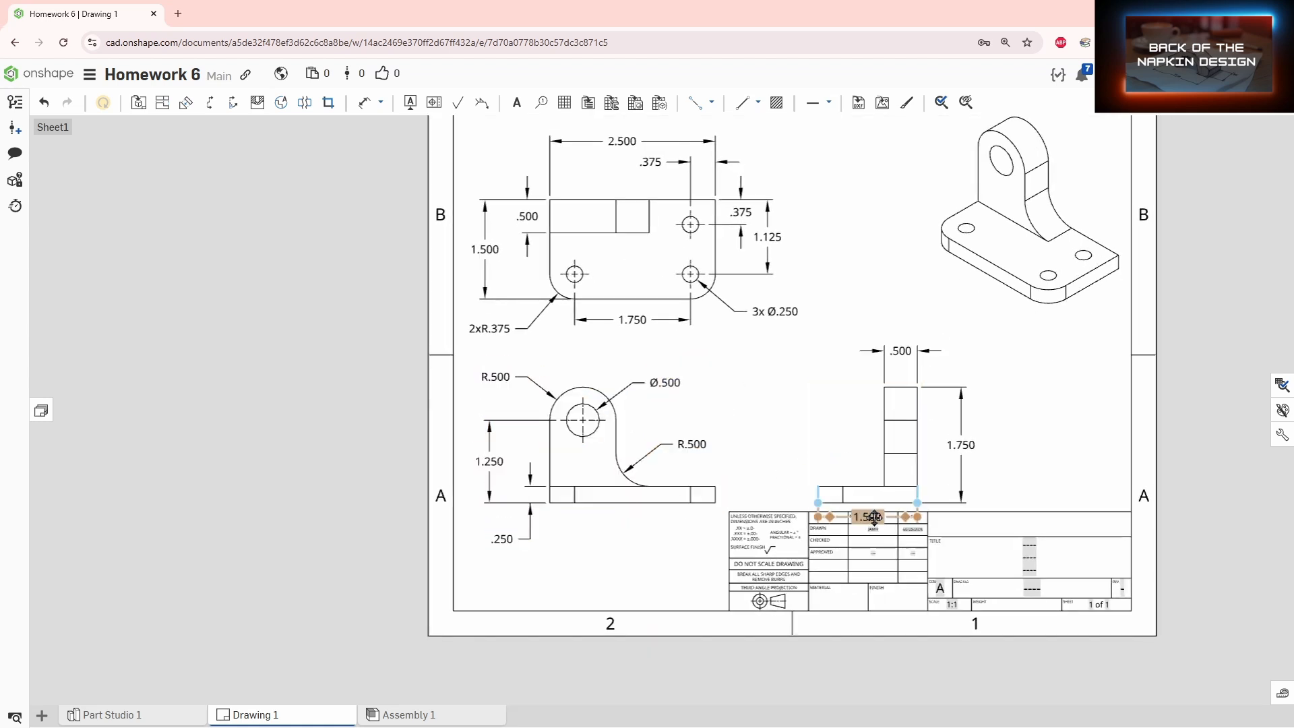
pyautogui.moveTo(721, 462); pyautogui.dragTo(720, 447)
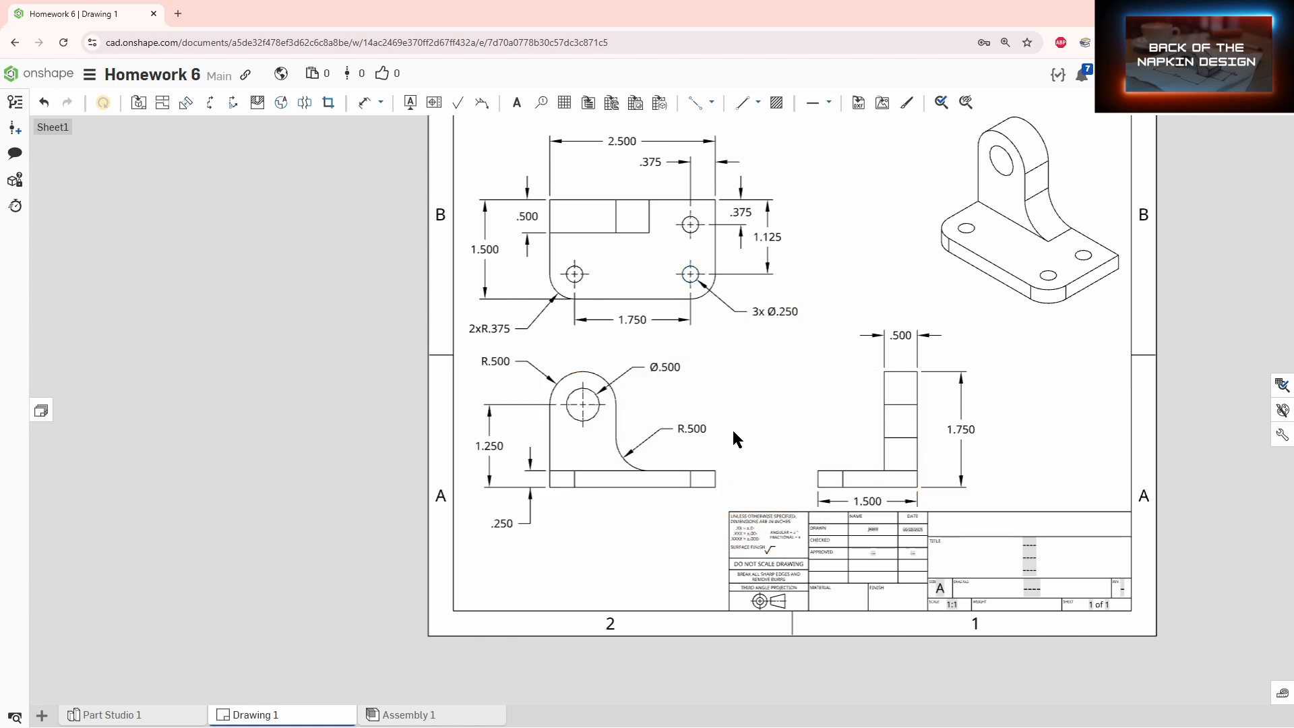
pyautogui.moveTo(732, 427)
pyautogui.mouseDown(button='middle')
pyautogui.moveTo(739, 486)
pyautogui.moveTo(754, 487)
pyautogui.mouseUp(button='middle')
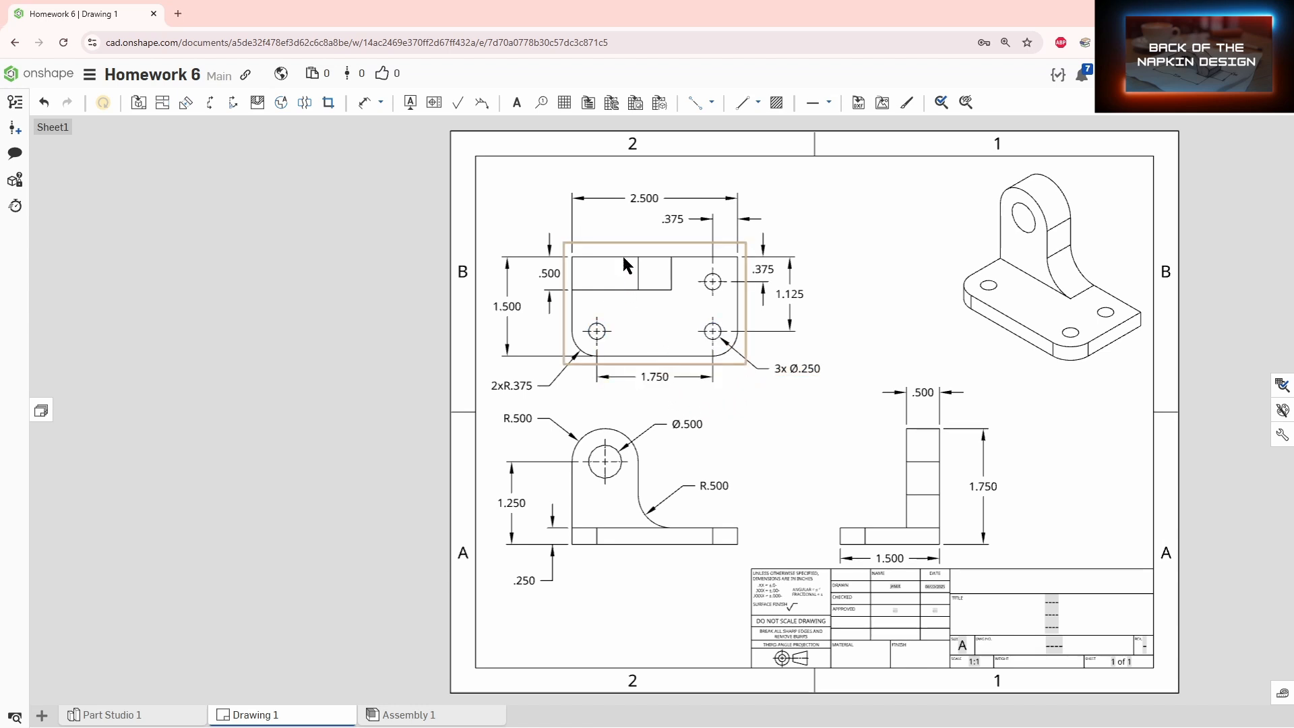
pyautogui.moveTo(621, 240); pyautogui.dragTo(629, 232)
pyautogui.moveTo(642, 418); pyautogui.dragTo(646, 411)
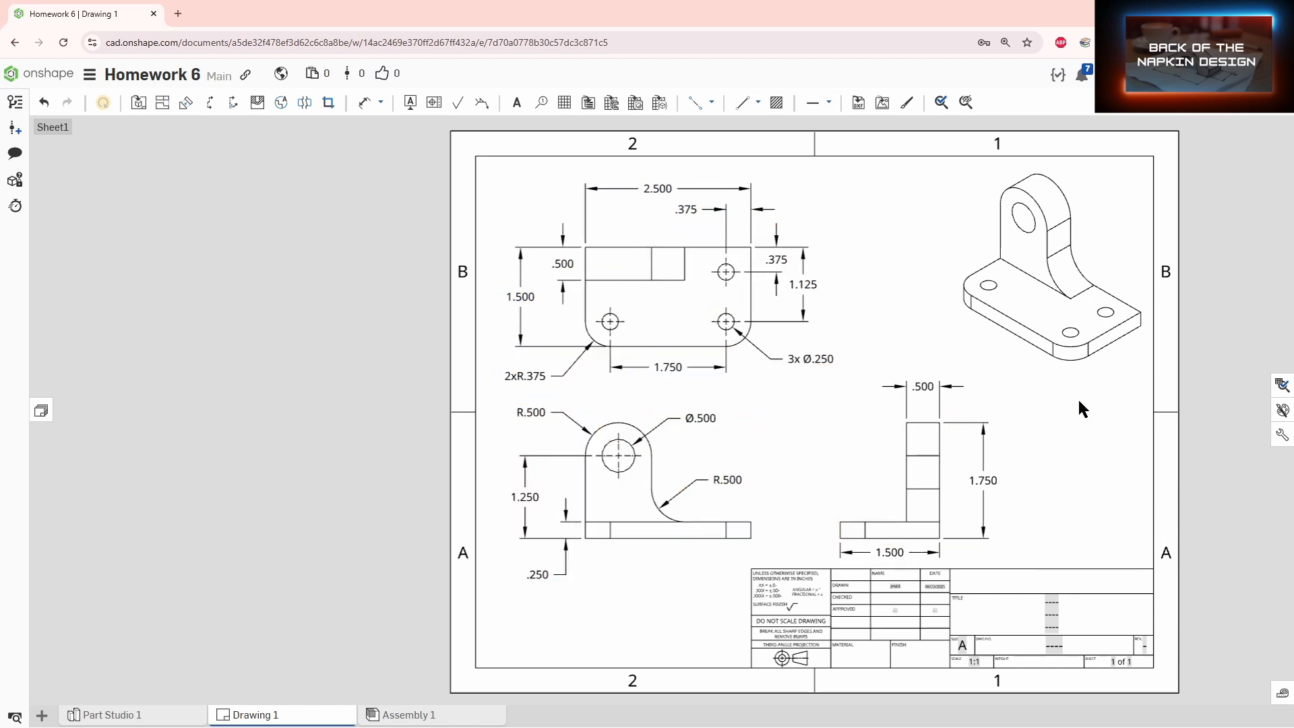